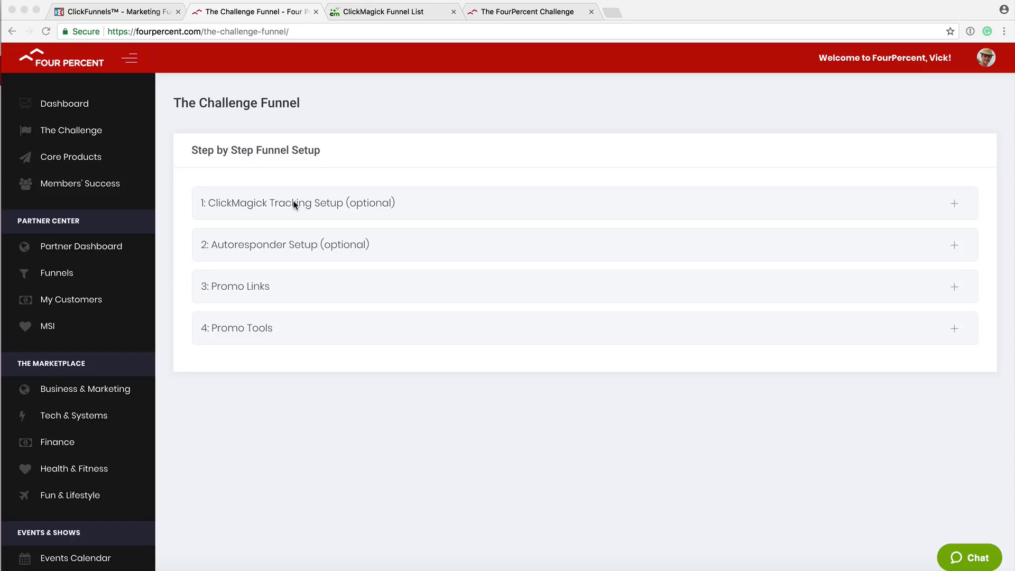
Expand The Challenge Funnel's '3: Promo Links' section to list its optin, sales and checkout links.
left_click(404, 111)
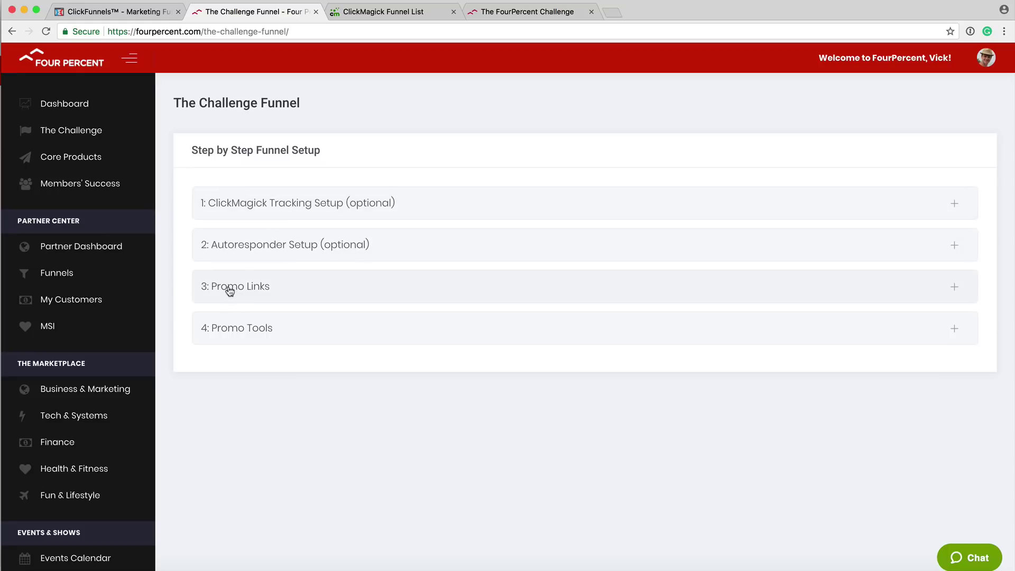
left_click(229, 290)
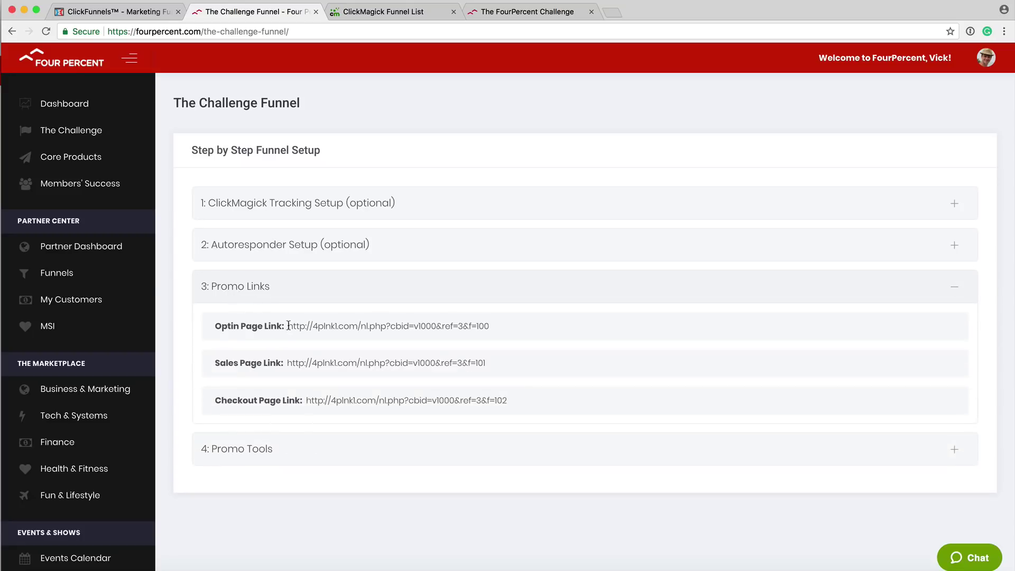
left_click_drag(288, 325, 489, 327)
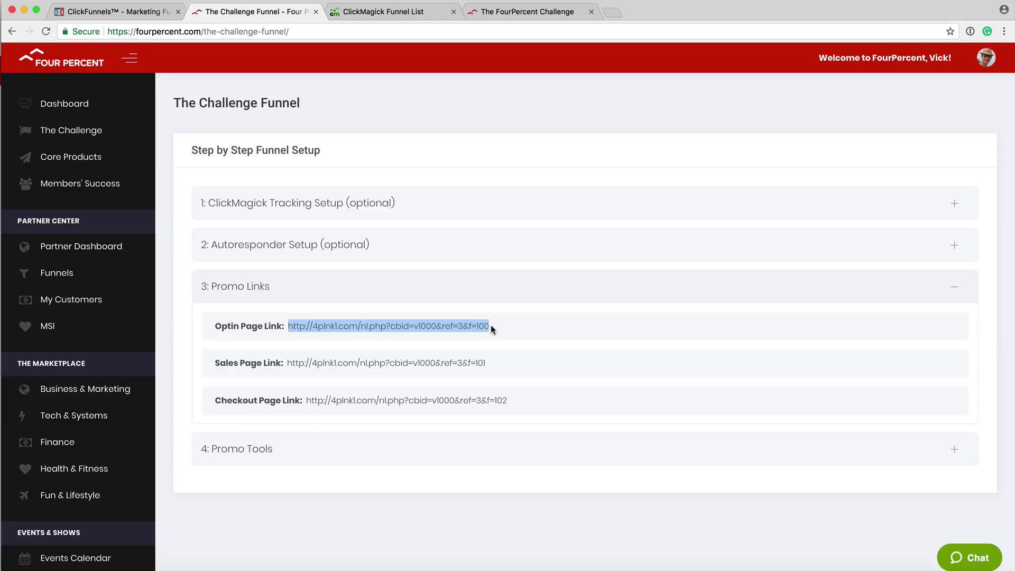
left_click(490, 327)
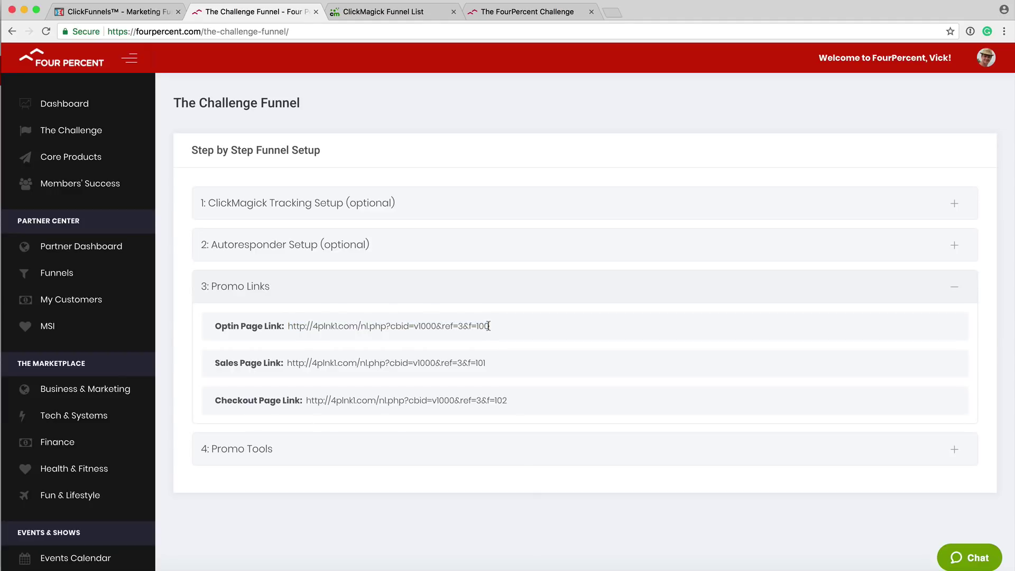
left_click_drag(489, 326, 287, 327)
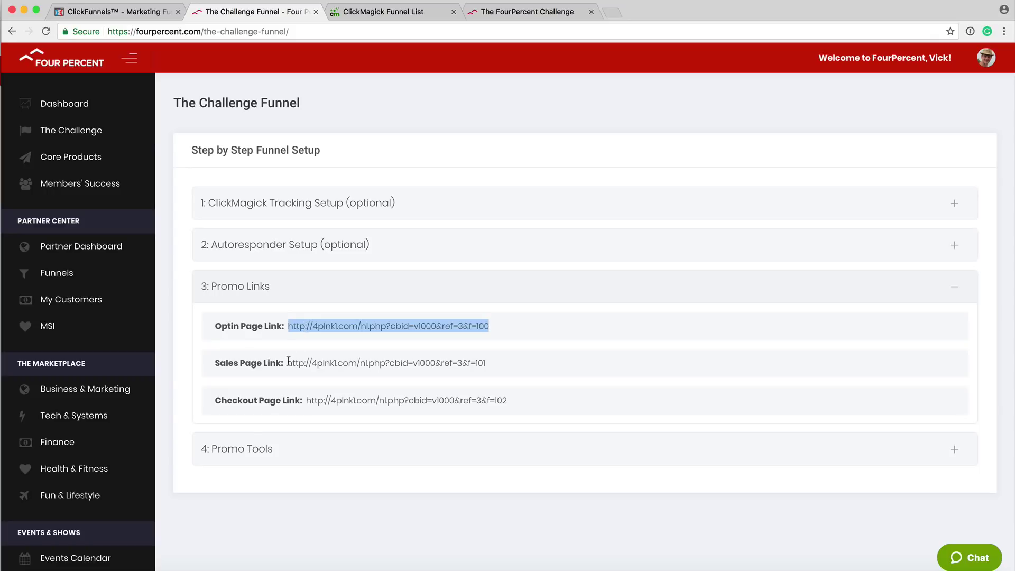
left_click_drag(288, 362, 482, 361)
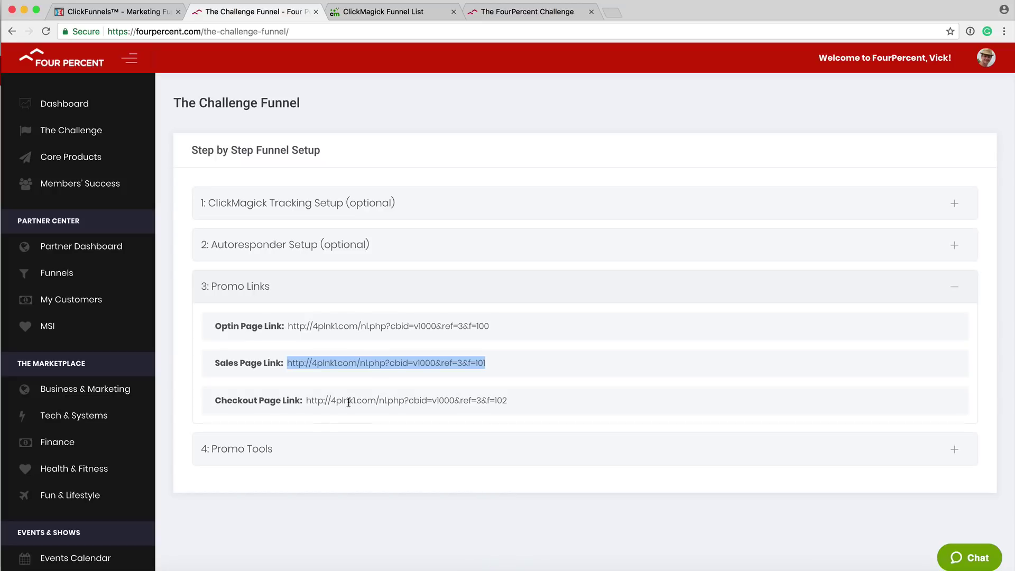
left_click(374, 362)
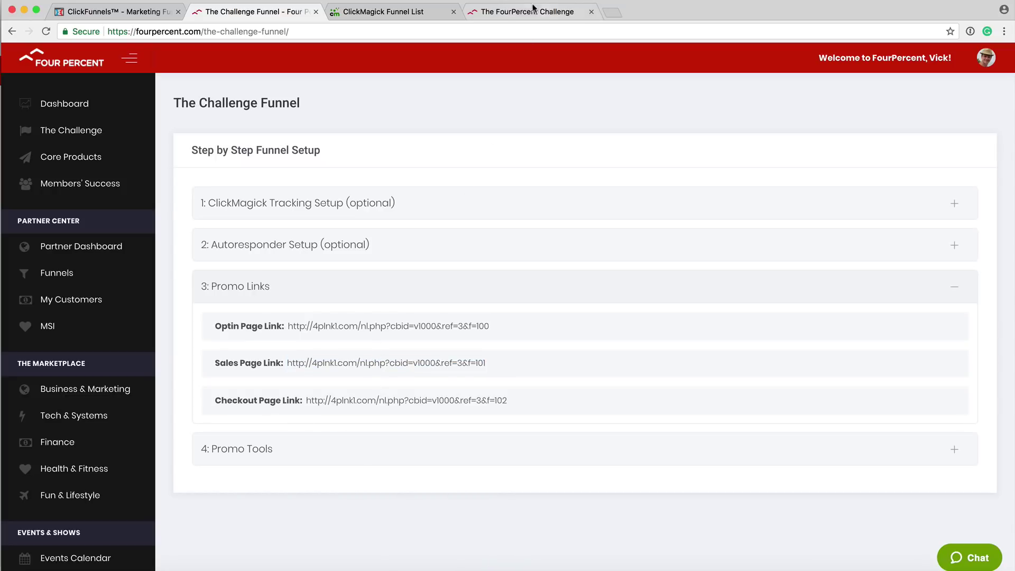
Sketch a second page stacked behind the L.P box and a visitor stick figure beside it.
left_click(510, 13)
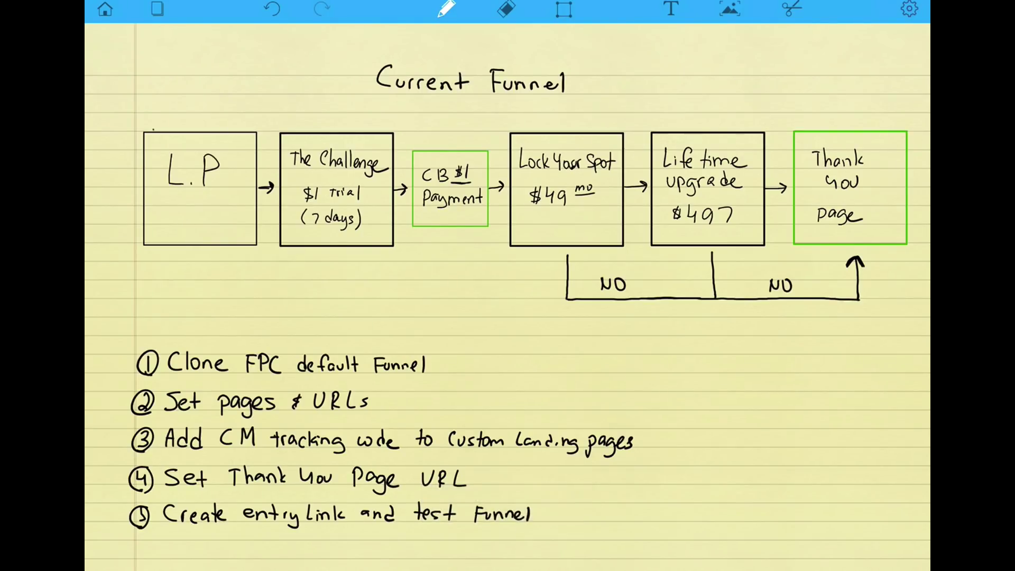
mouse_move(153, 129)
left_mouse_down()
mouse_move(264, 127)
mouse_move(258, 244)
left_mouse_up()
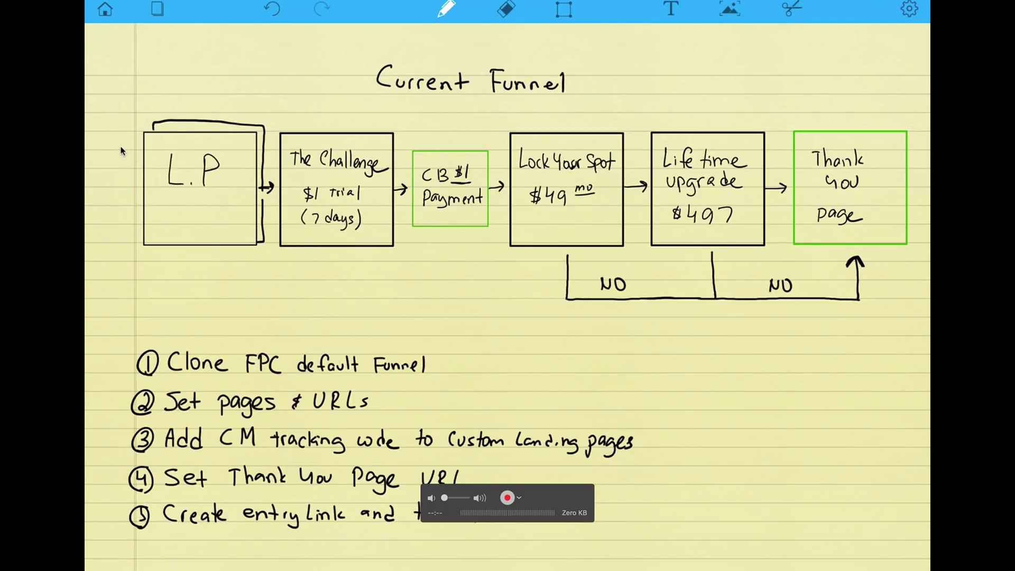
left_click_drag(106, 110, 105, 112)
mouse_move(109, 123)
left_mouse_down()
mouse_move(106, 153)
mouse_move(121, 133)
mouse_move(139, 148)
left_mouse_up()
Draw an arc from The Challenge to Lock Your Spot labelled 20%.
mouse_move(352, 260)
left_mouse_down()
mouse_move(476, 290)
mouse_move(518, 264)
mouse_move(521, 278)
left_mouse_up()
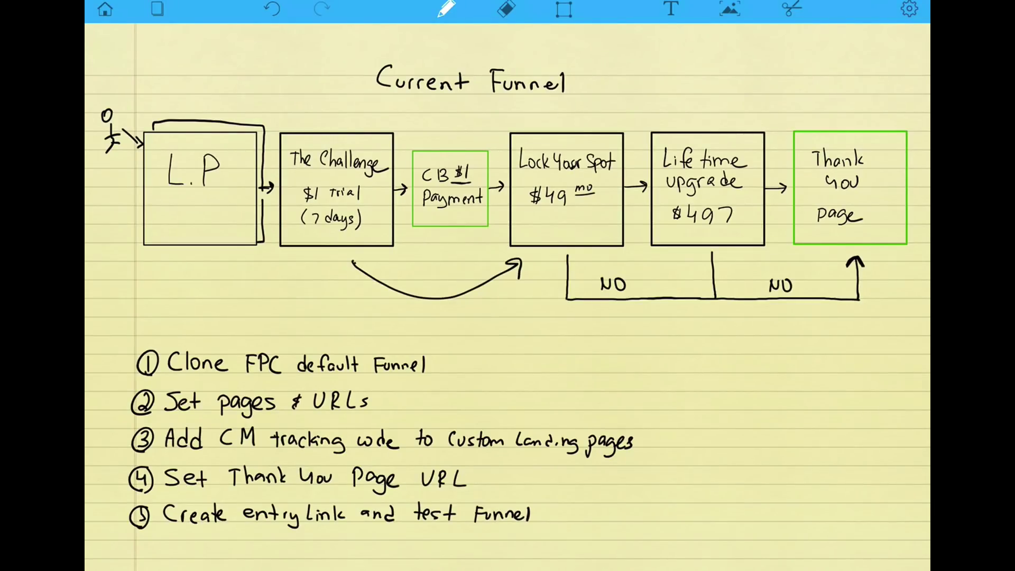
mouse_move(413, 268)
left_mouse_down()
mouse_move(422, 284)
mouse_move(432, 269)
mouse_move(450, 279)
left_mouse_up()
left_click_drag(454, 273, 454, 278)
Draw an arc from Lock Your Spot to Life time upgrade labelled 15%.
mouse_move(491, 234)
mouse_move(571, 129)
left_mouse_down()
mouse_move(599, 110)
mouse_move(661, 105)
mouse_move(695, 122)
left_mouse_up()
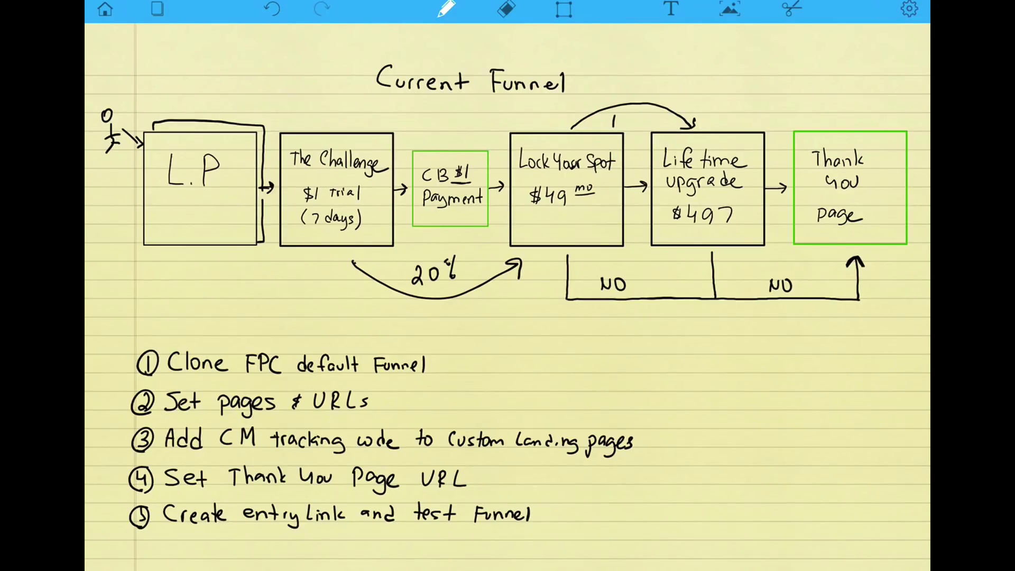
left_click_drag(619, 117, 634, 125)
left_click_drag(641, 121, 640, 121)
Write T1, T2 and T3 above the L.P box, underline them, and draw arrows down into it.
left_click_drag(139, 59, 141, 78)
left_click_drag(128, 62, 196, 55)
mouse_move(198, 54)
left_mouse_down()
mouse_move(201, 75)
mouse_move(272, 81)
left_mouse_up()
left_click_drag(188, 88, 211, 84)
mouse_move(138, 98)
left_mouse_down()
mouse_move(162, 91)
mouse_move(164, 154)
mouse_move(172, 140)
left_mouse_up()
mouse_move(204, 100)
left_mouse_down()
mouse_move(200, 152)
mouse_move(209, 138)
left_mouse_up()
left_click_drag(243, 93, 226, 148)
left_click_drag(222, 140, 239, 136)
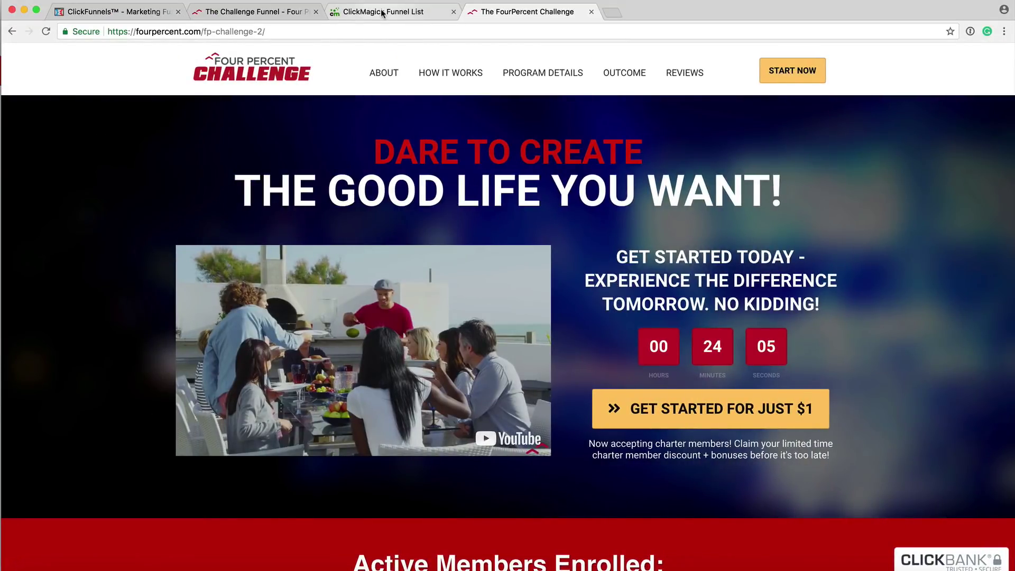
From the ClickMagick Funnel List, go to Help > FAQs & Knowledge Base for the FourPercent results.
left_click(381, 12)
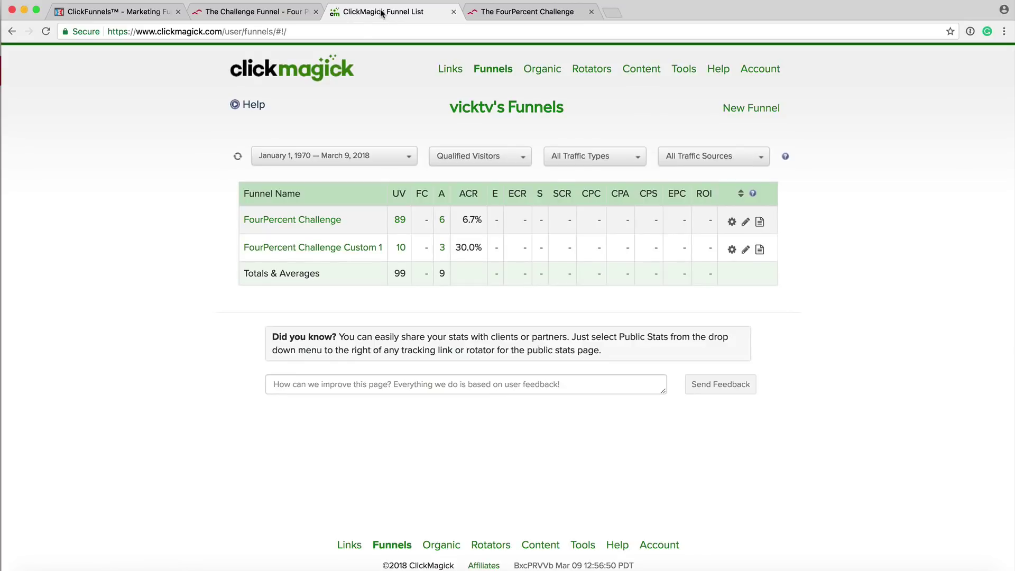
left_click(720, 73)
left_click(731, 108)
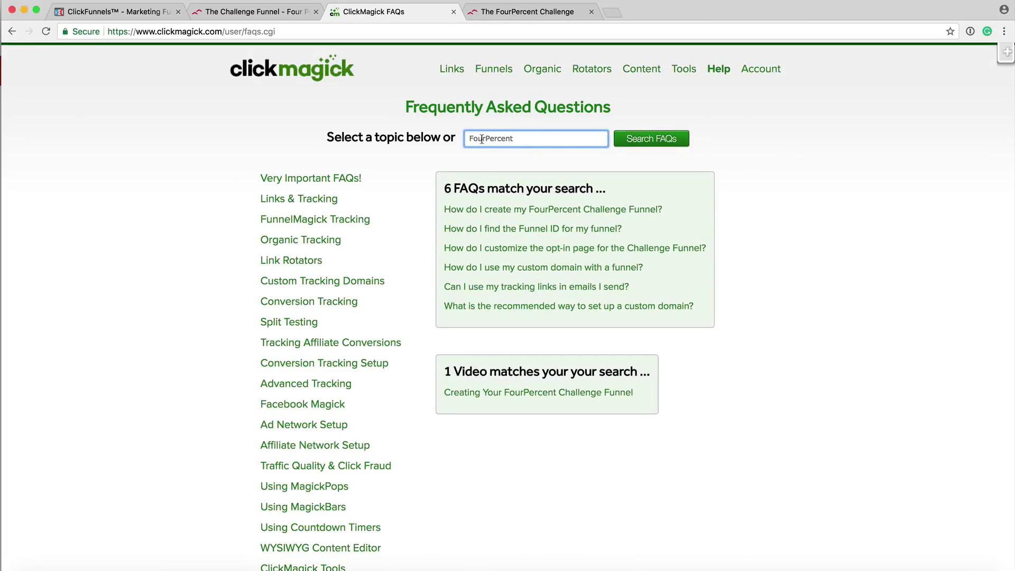
Rerun the FourPercent FAQ search and open 'How do I create my FourPercent Challenge Funnel?'.
double_click(517, 135)
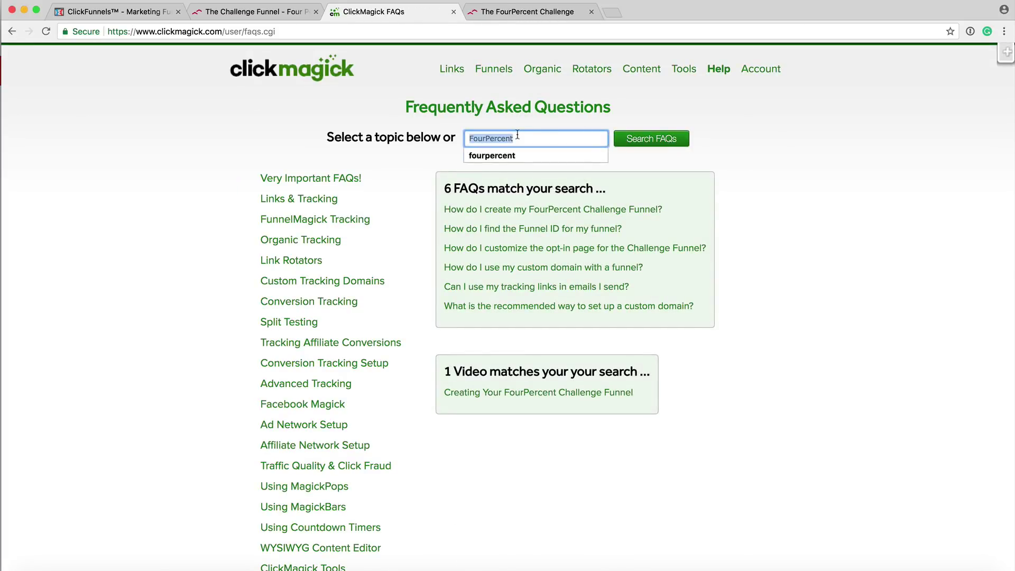
left_click(517, 134)
left_click(646, 142)
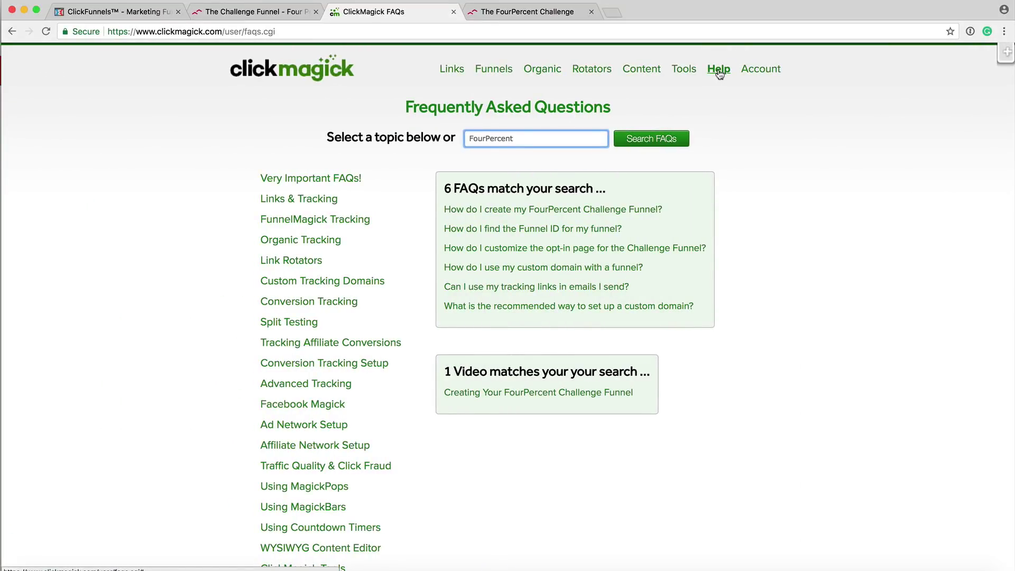
left_click(719, 71)
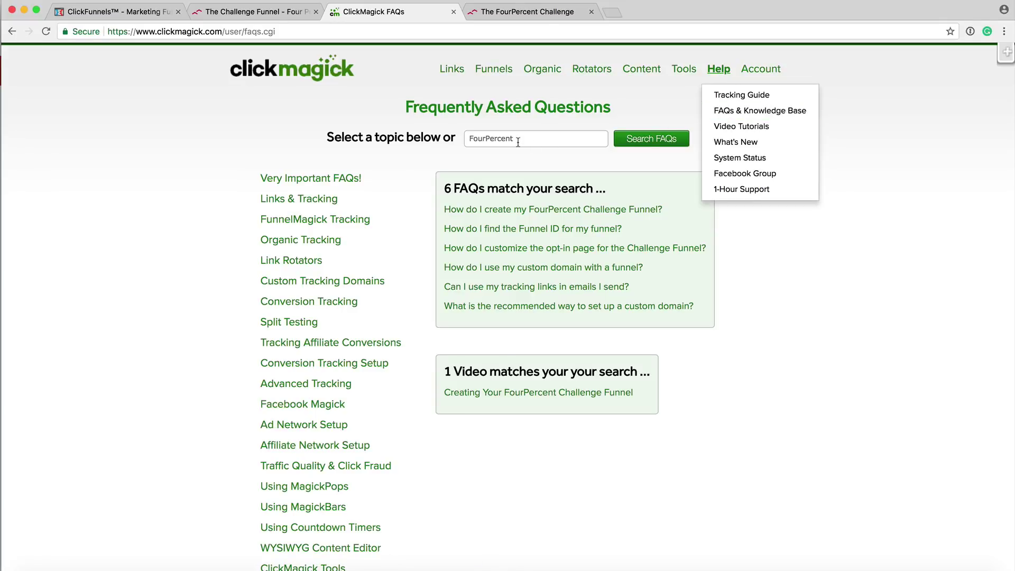
left_click(432, 212)
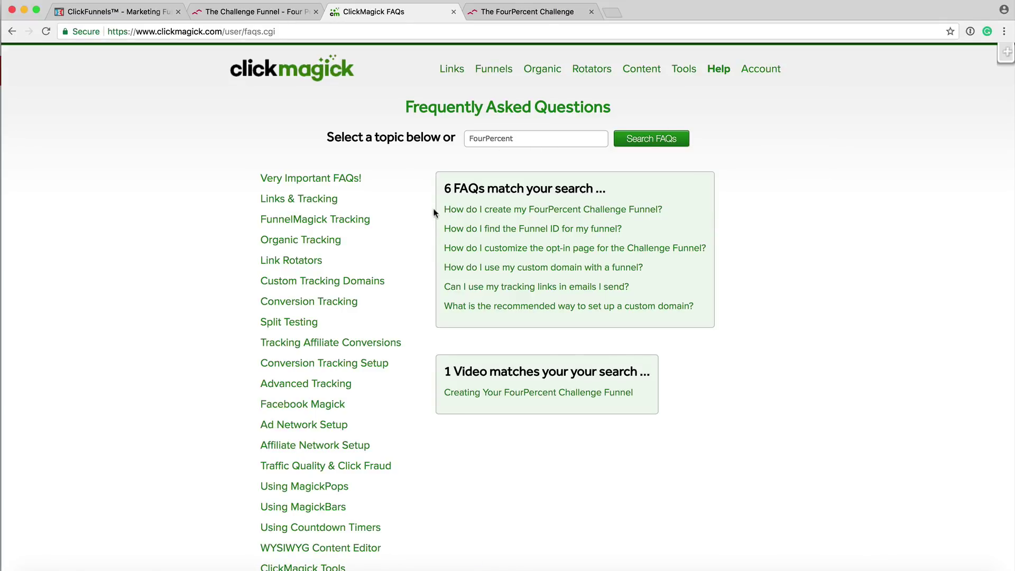
left_click(476, 210)
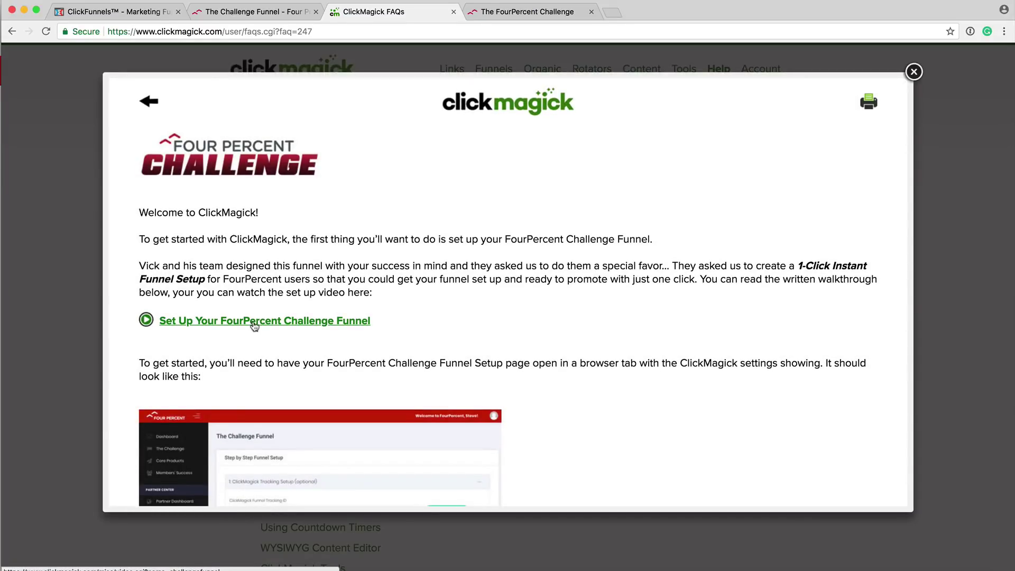
Glance at the FourPercent funnel setup video, then go to the Funnel List.
left_click(252, 323)
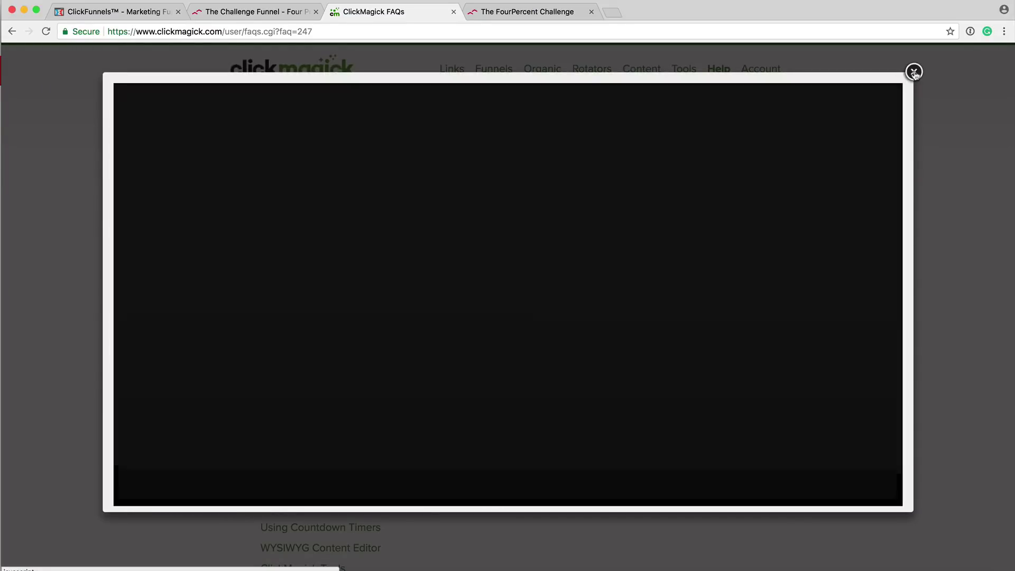
left_click(913, 70)
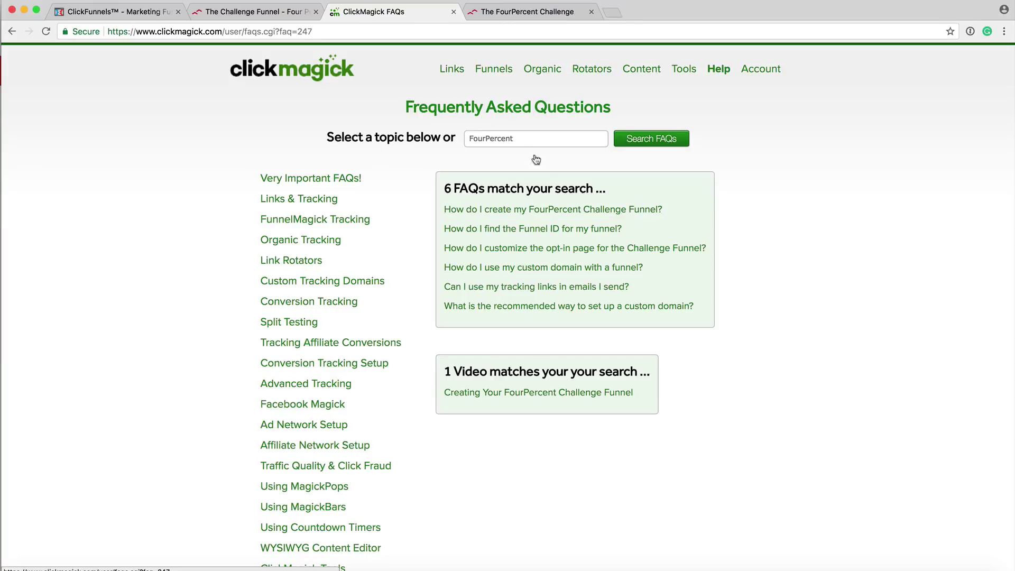
left_click(491, 73)
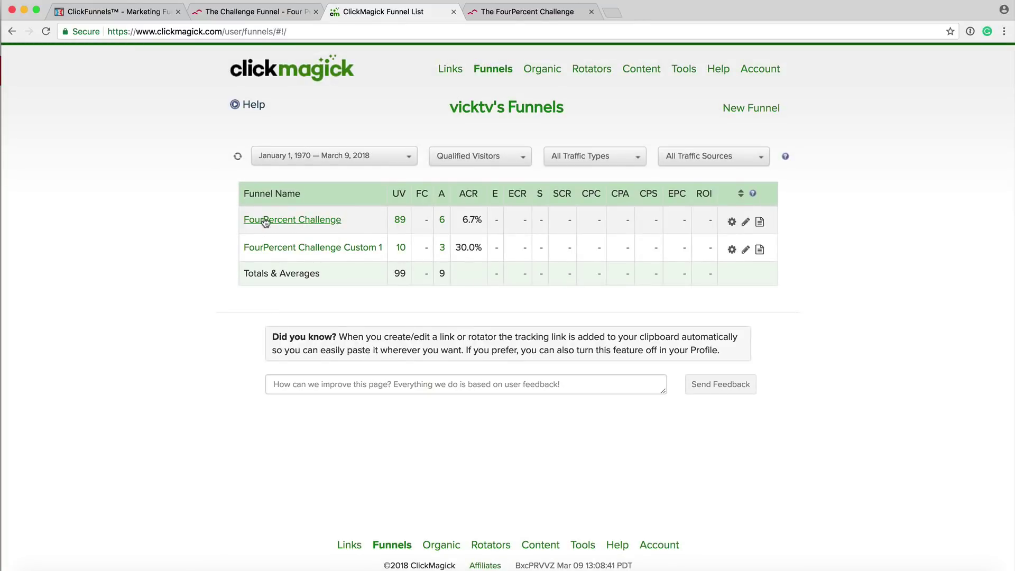
Open the FourPercent Challenge funnel and dismiss its Read-Only Funnel notice.
mouse_move(262, 226)
left_click(326, 219)
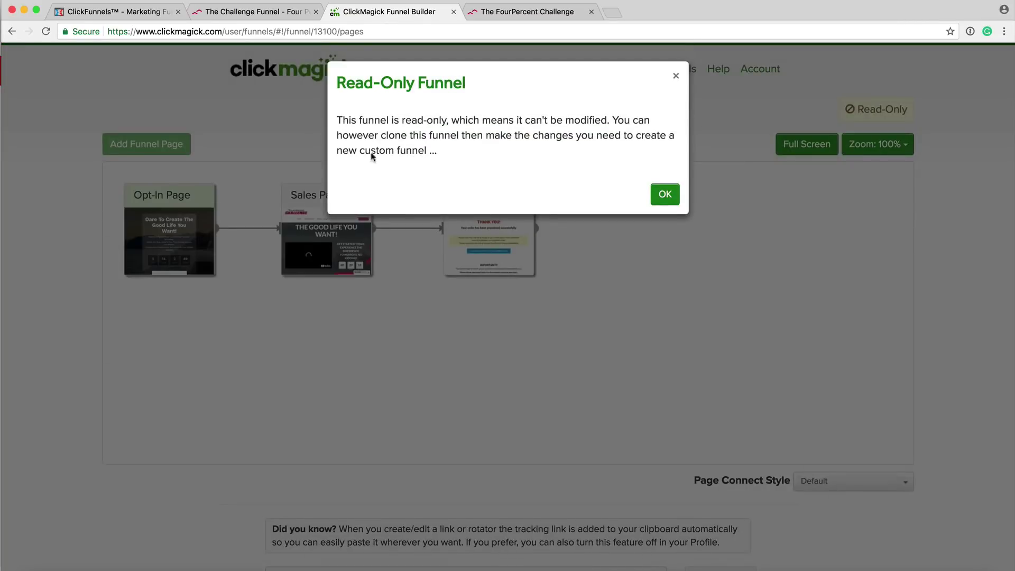
left_click(677, 79)
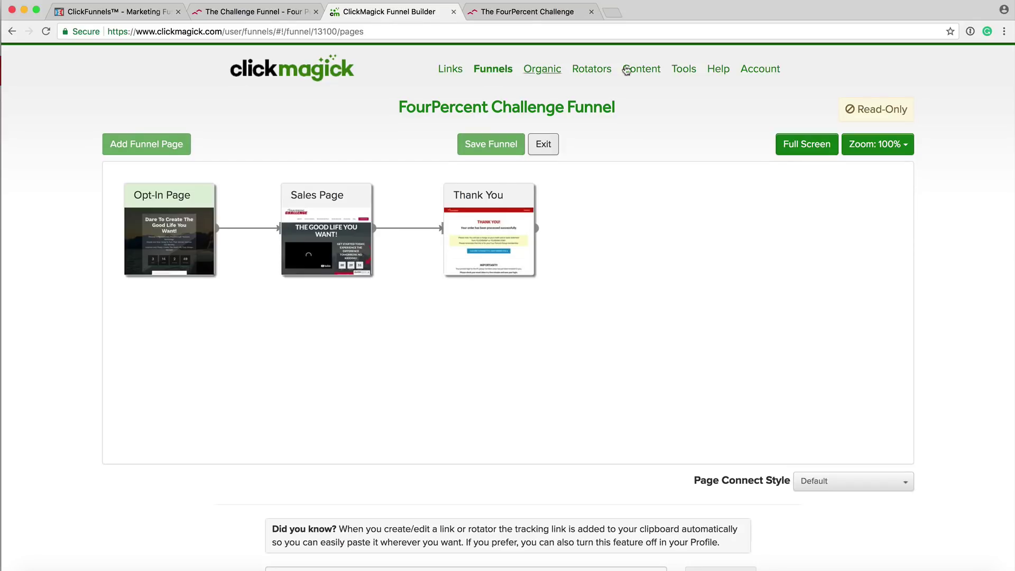
Revisit the FourPercent FAQs & Knowledge Base results, then go back to the Funnel List.
mouse_move(718, 69)
left_click(734, 109)
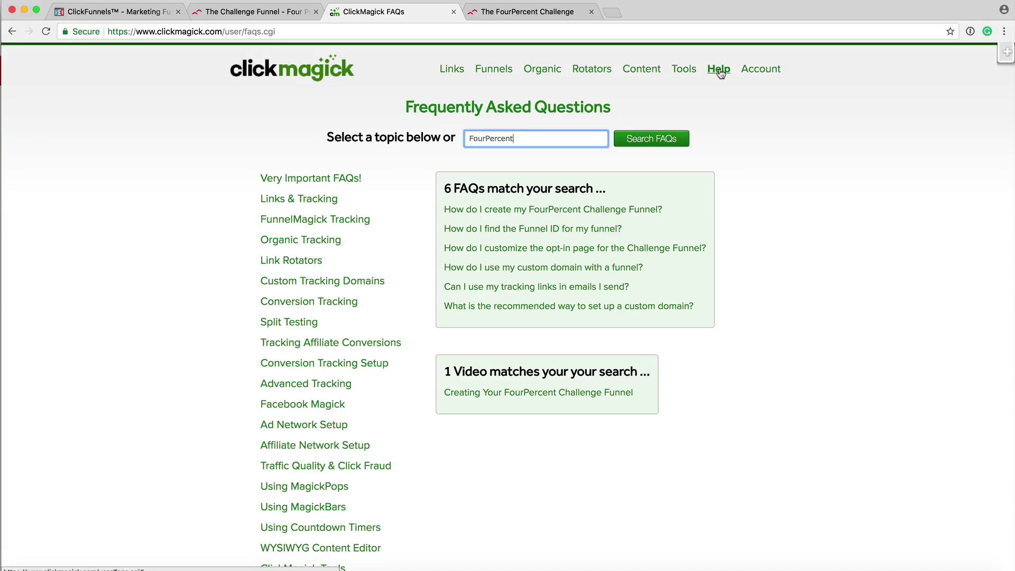
left_click(499, 70)
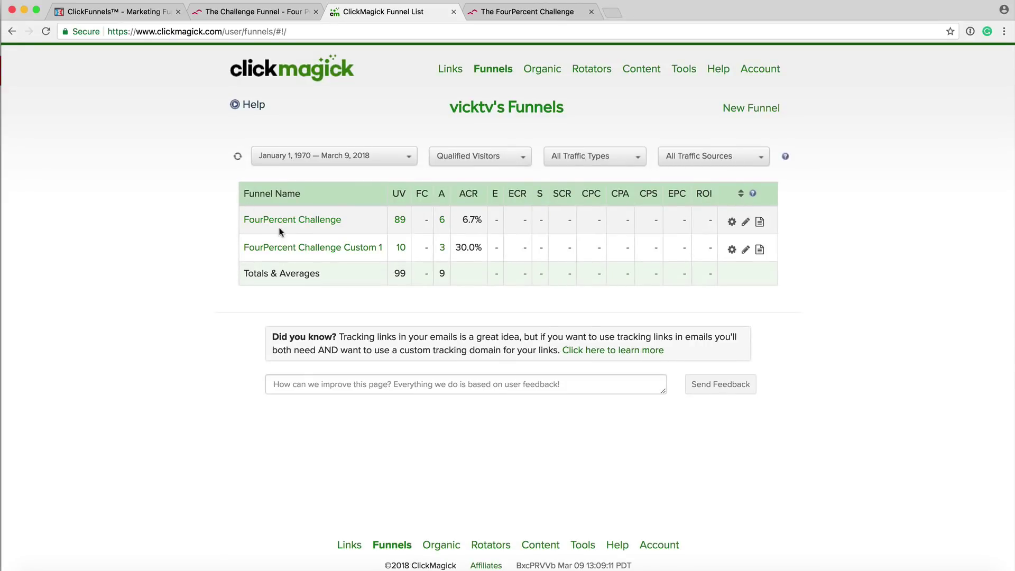
Clone FourPercent Challenge from its dropdown, naming the copy 'FourPercent Challenge Custom Funnel'.
mouse_move(290, 221)
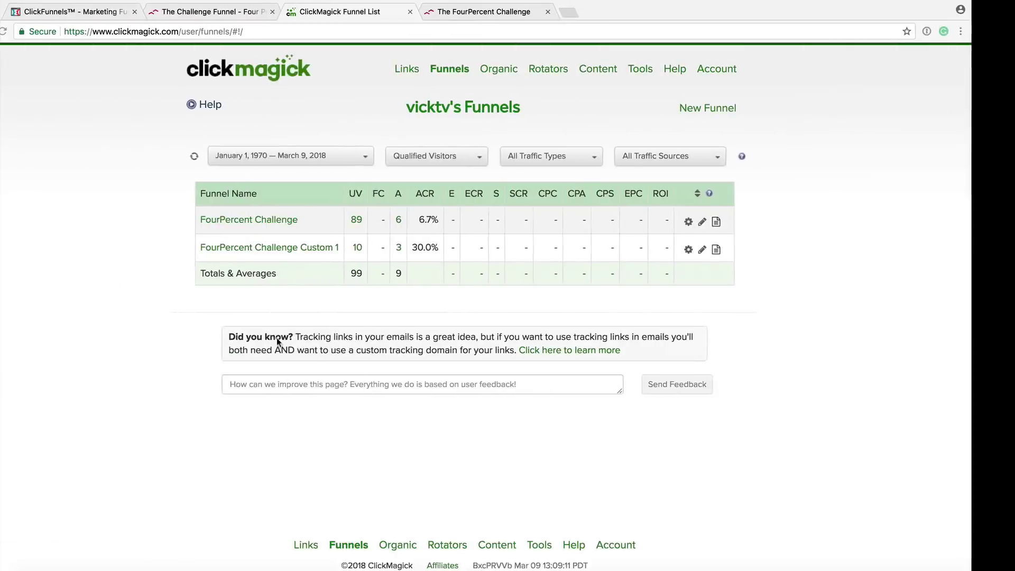
left_click(745, 224)
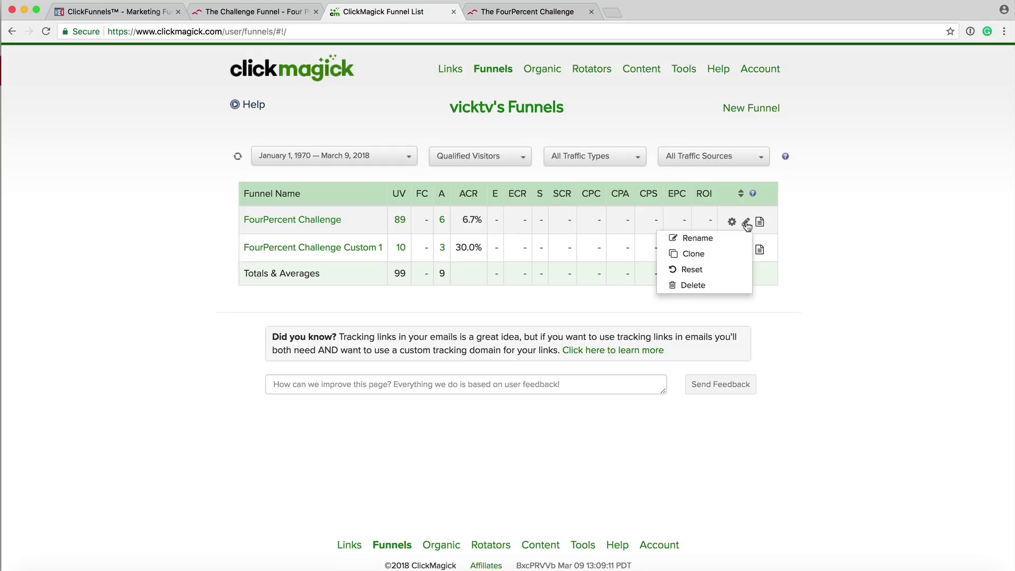
left_click(698, 253)
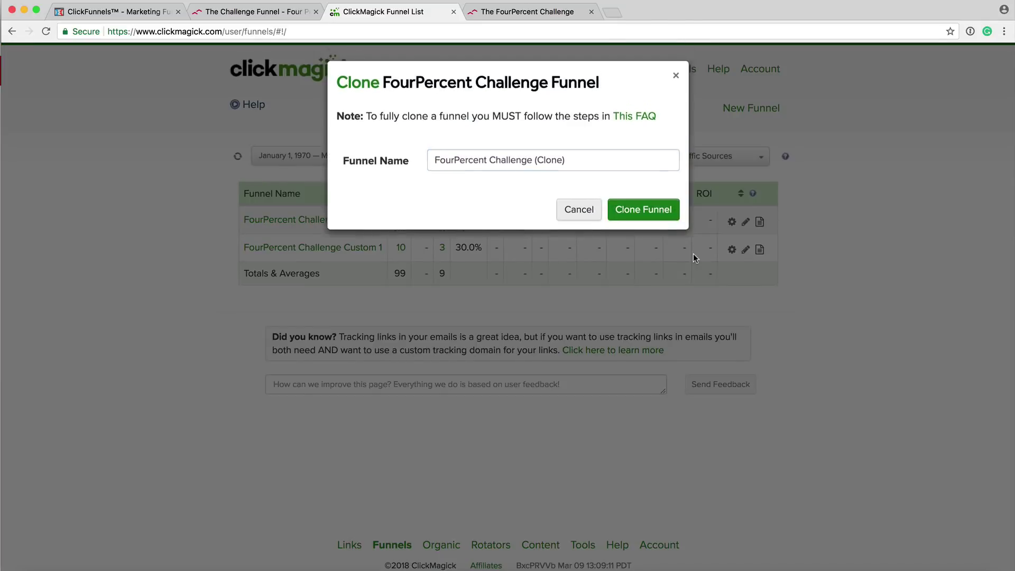
triple_click(492, 163)
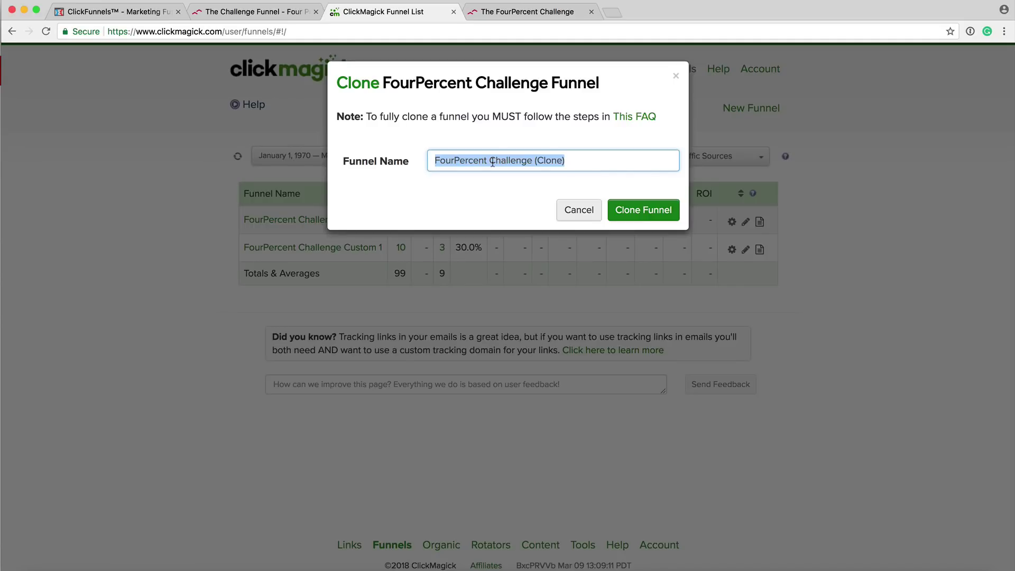
type("For")
key("BackSpace")
key("BackSpace")
key("BackSpace")
type("Custom F")
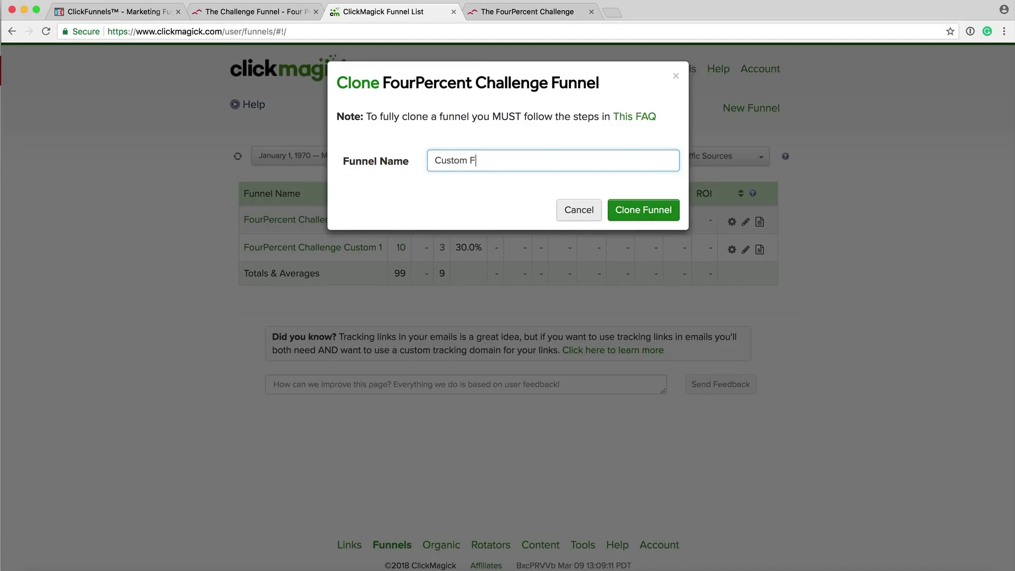
type("ourPercent Challenge")
left_click(470, 160)
key("BackSpace")
key("BackSpace")
key("BackSpace")
key("BackSpace")
key("BackSpace")
key("BackSpace")
key("BackSpace")
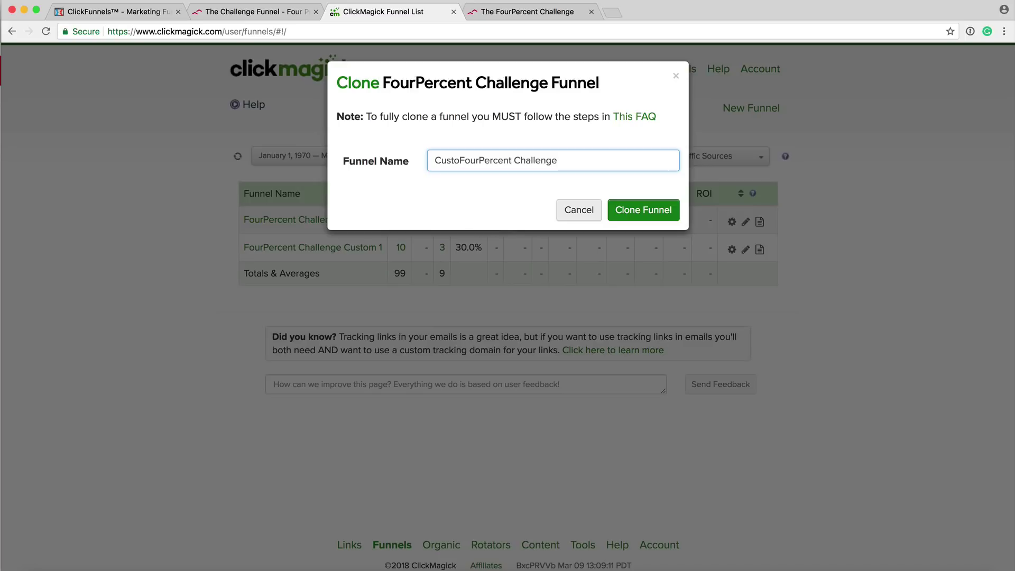
type("Cu")
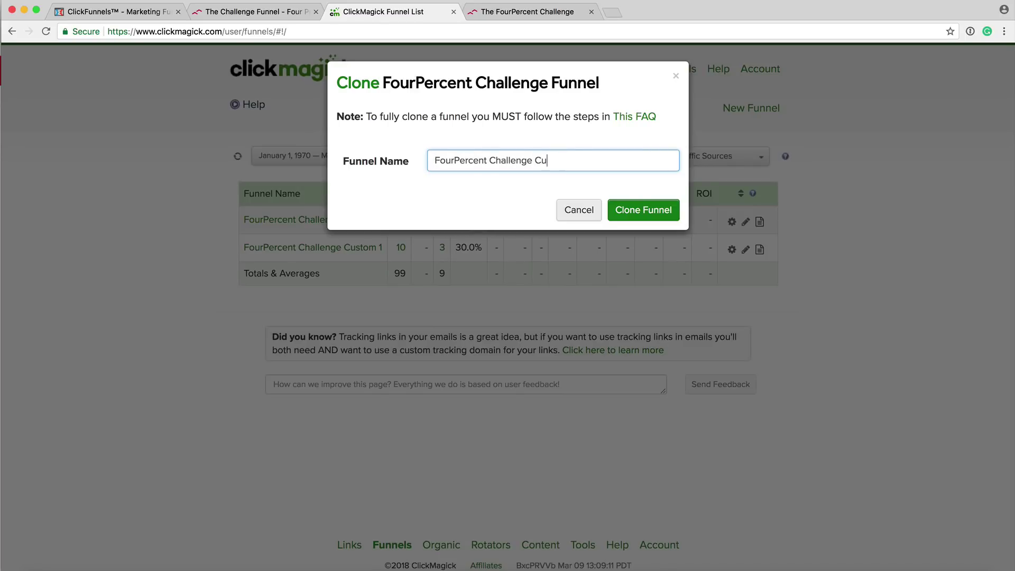
type("stom ")
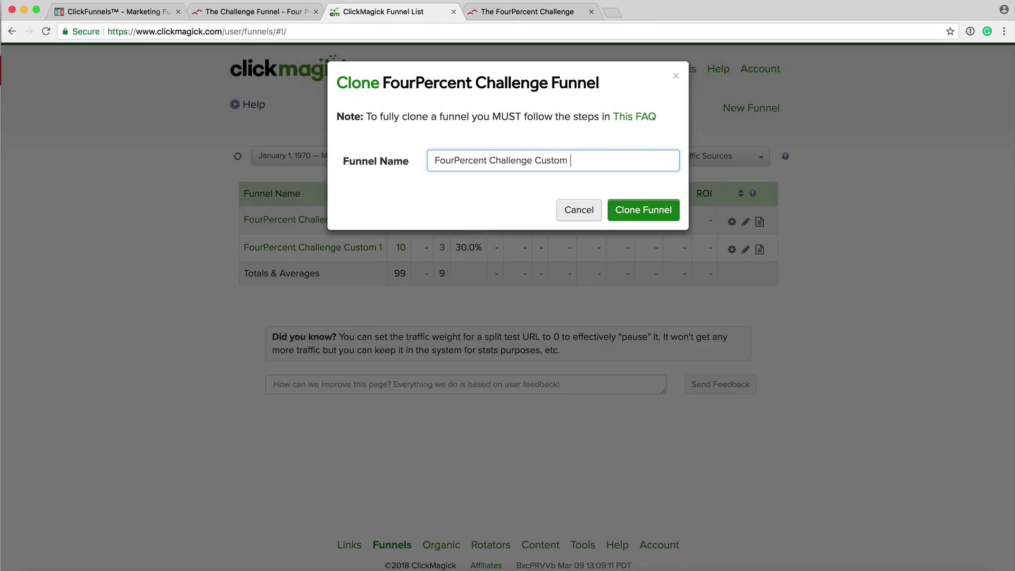
type("Funnel")
left_click(633, 210)
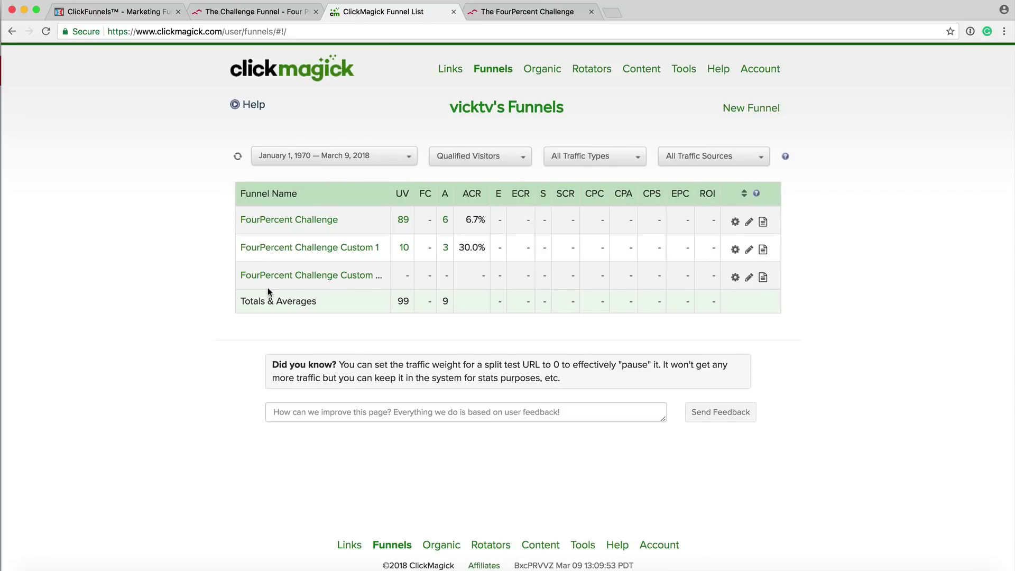
Open 'FourPercent Challenge Custom Funnel' from the funnel list to see its Opt-In, Sales and Thank You pages.
mouse_move(245, 279)
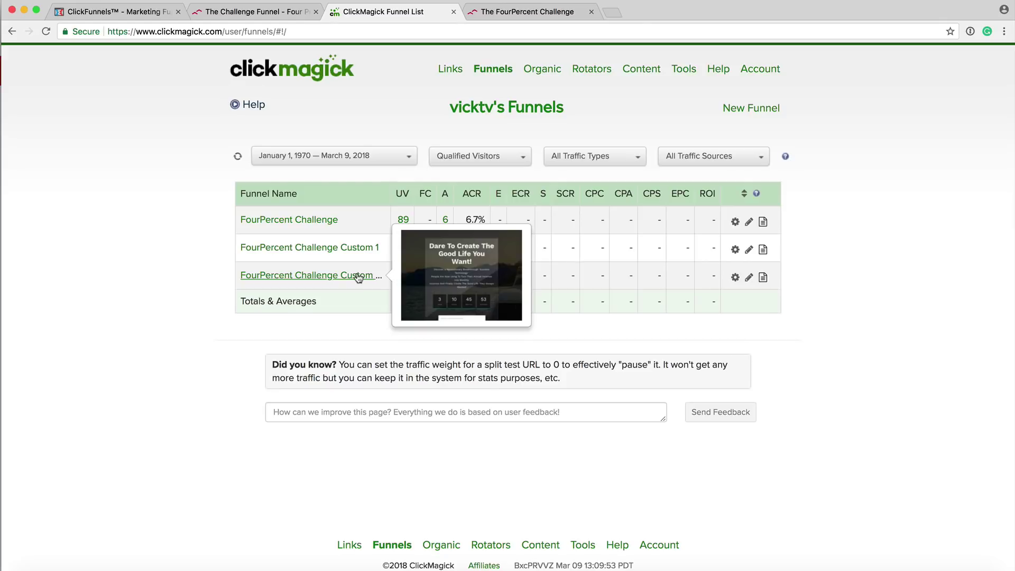
key("ctrl+Right")
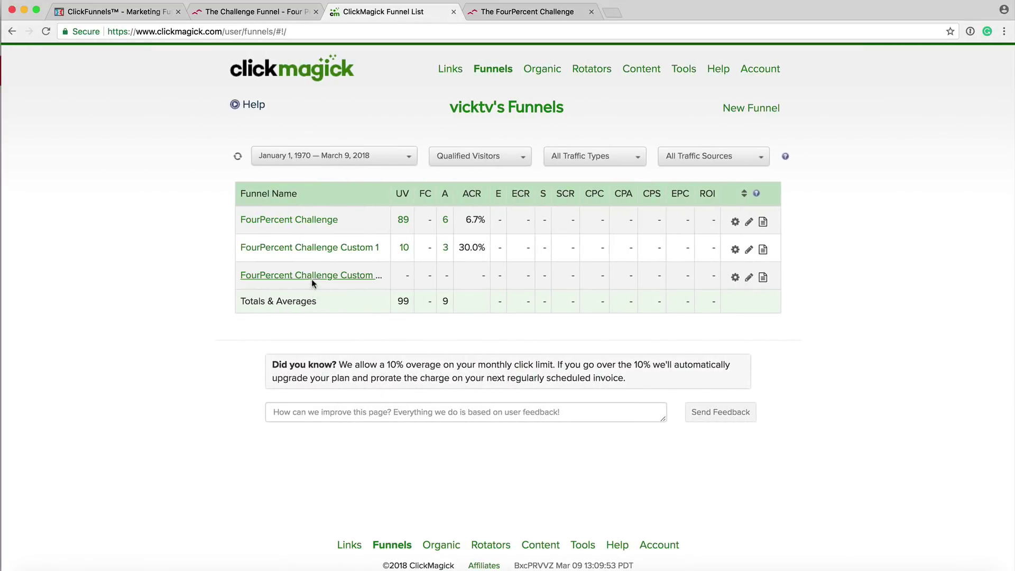
mouse_move(264, 281)
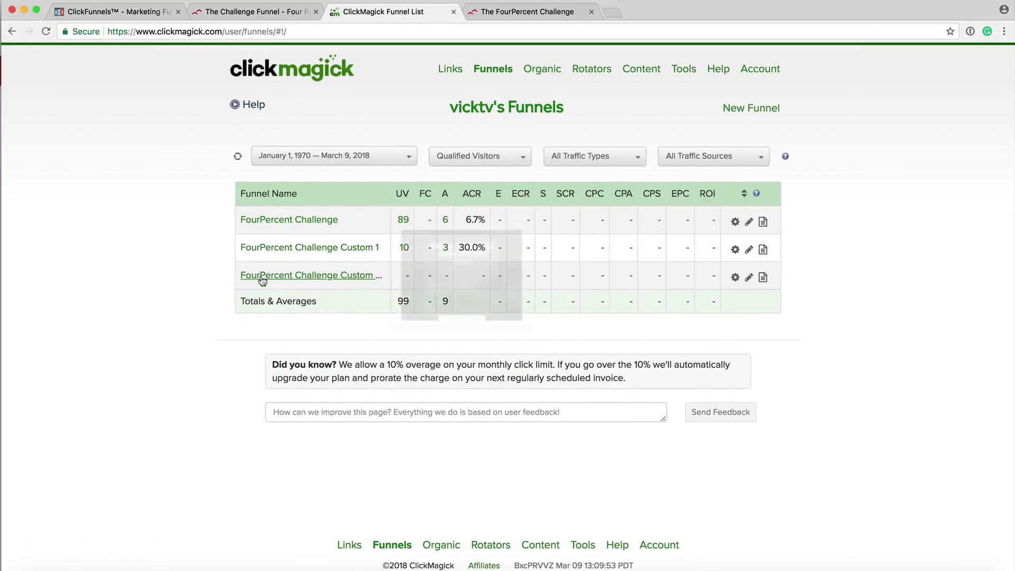
left_click(316, 280)
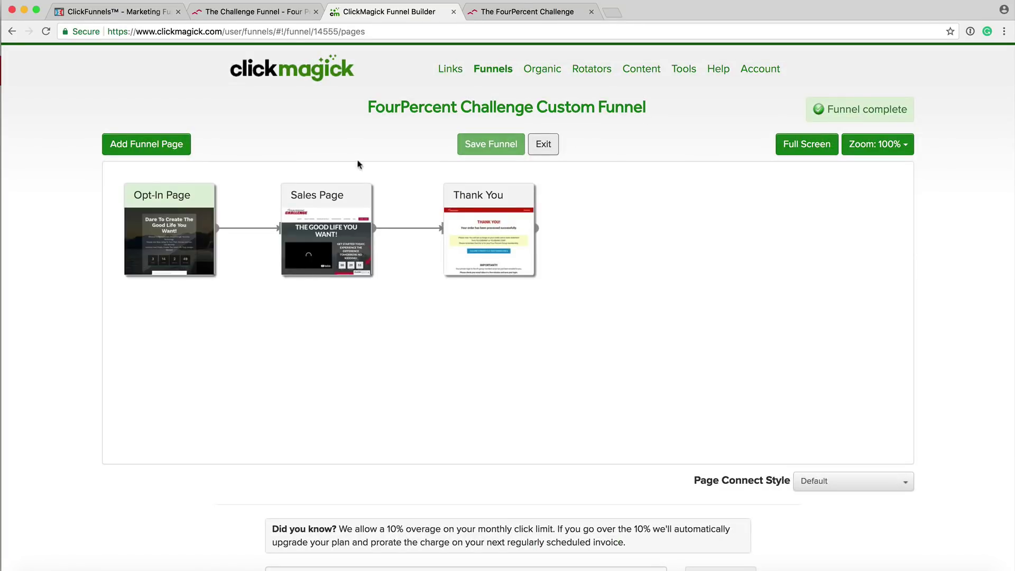
mouse_move(180, 228)
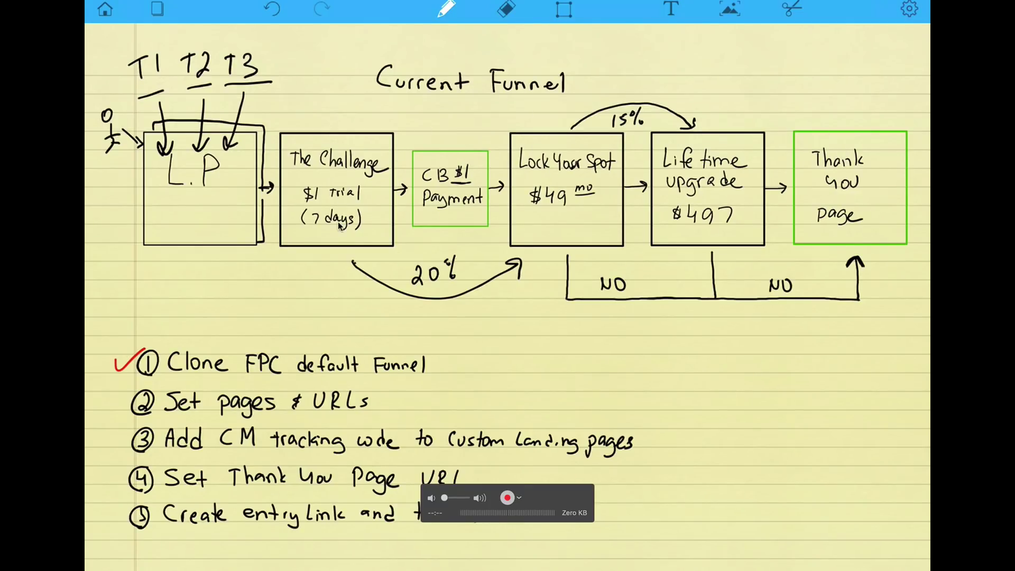
key("ctrl+Left")
key("ctrl+Right")
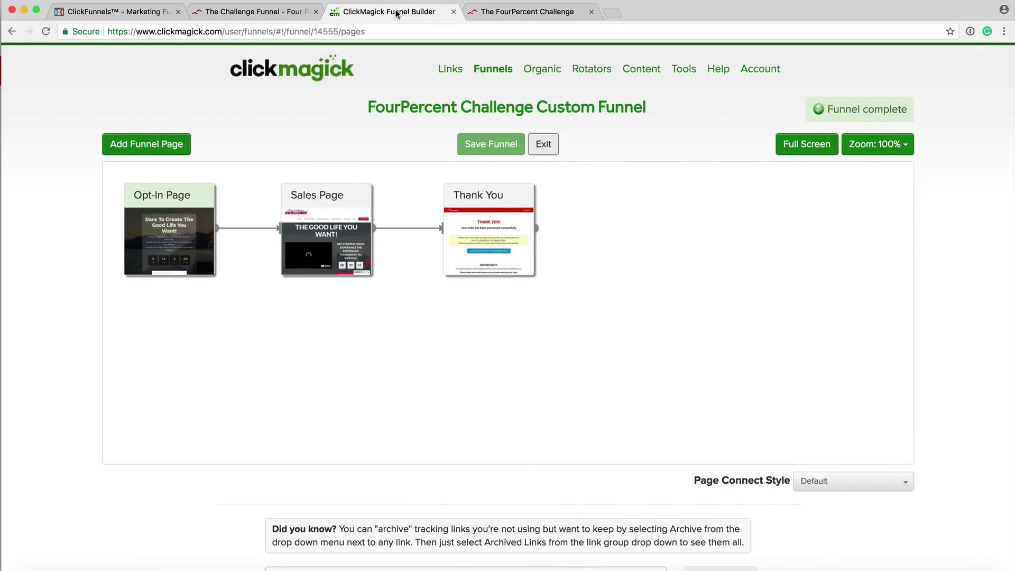
Open the Opt-In Page settings, select its Page URL, and bring up ClickFunnels' FP-CHALLENGE PF1 funnel.
mouse_move(154, 202)
mouse_move(161, 222)
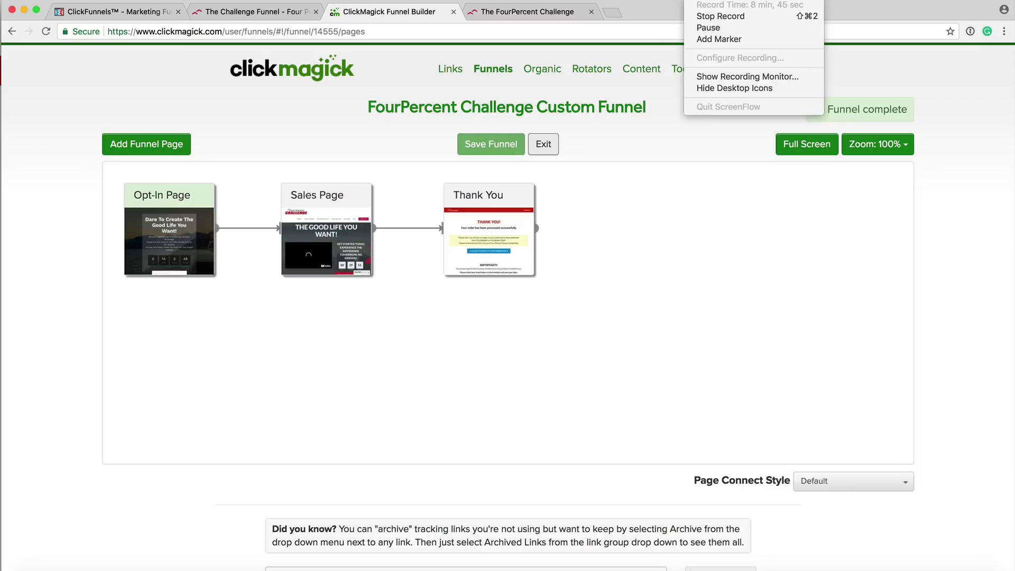
left_click(711, 28)
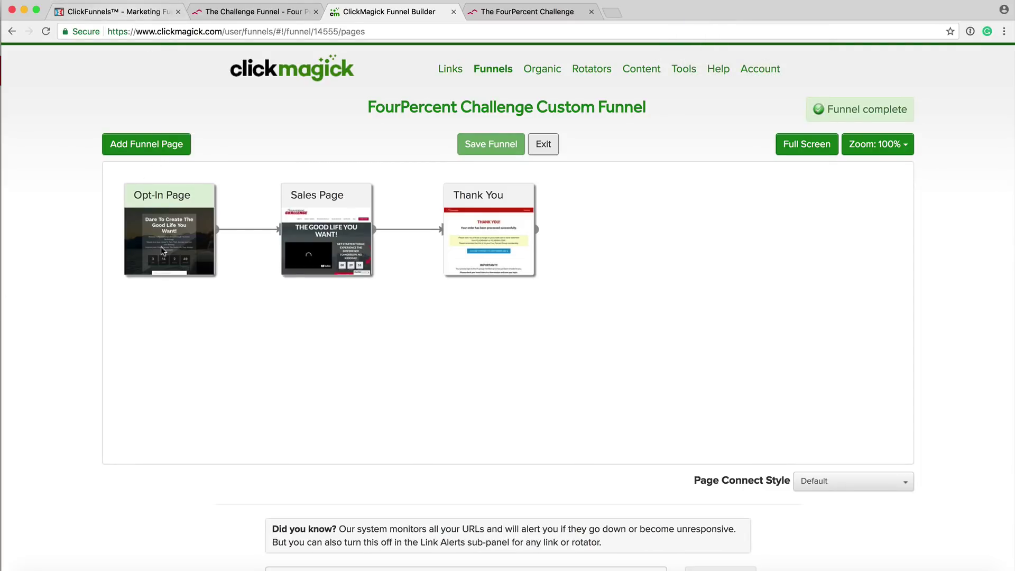
left_click(168, 225)
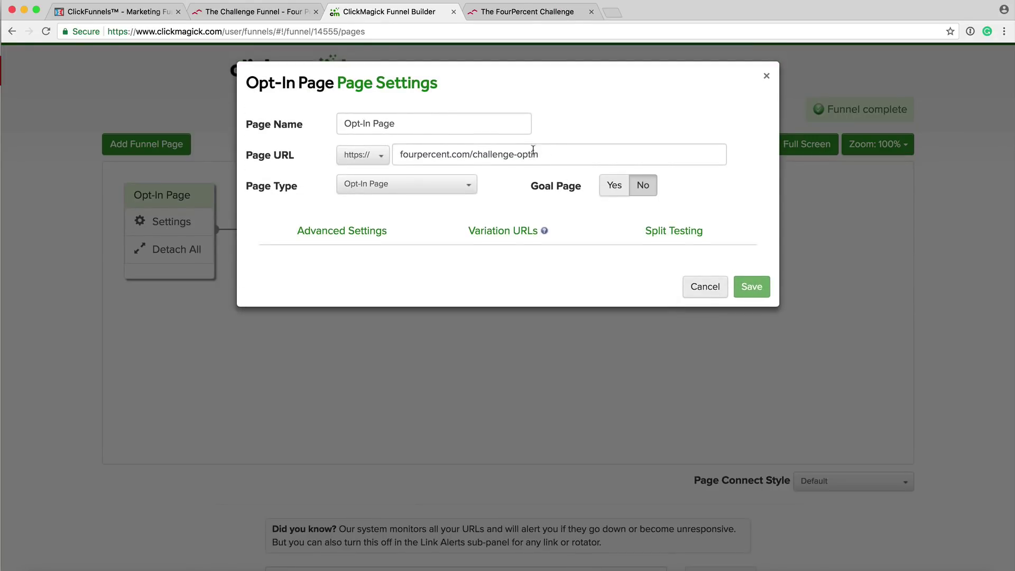
left_click_drag(541, 155, 393, 155)
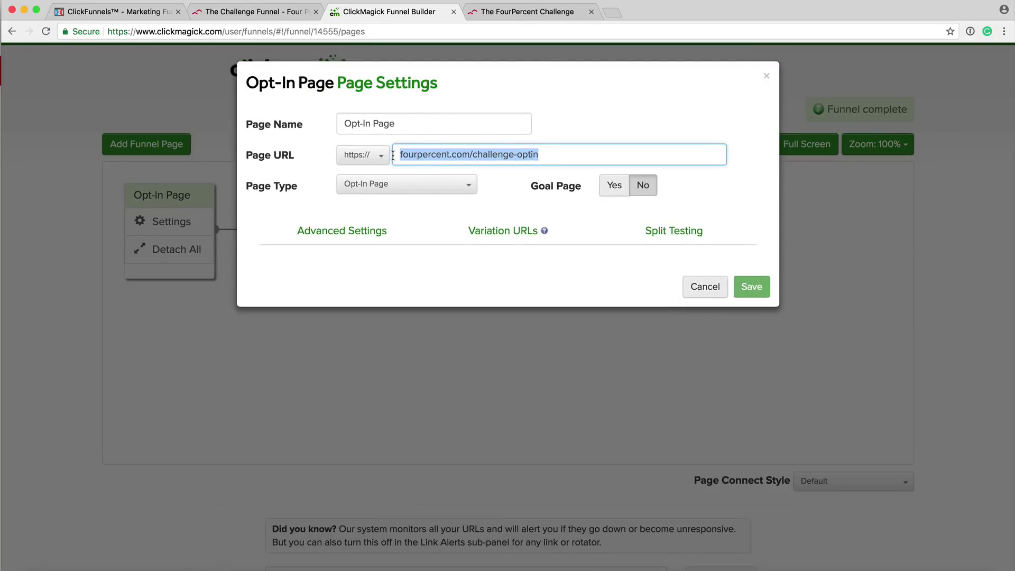
left_click(136, 11)
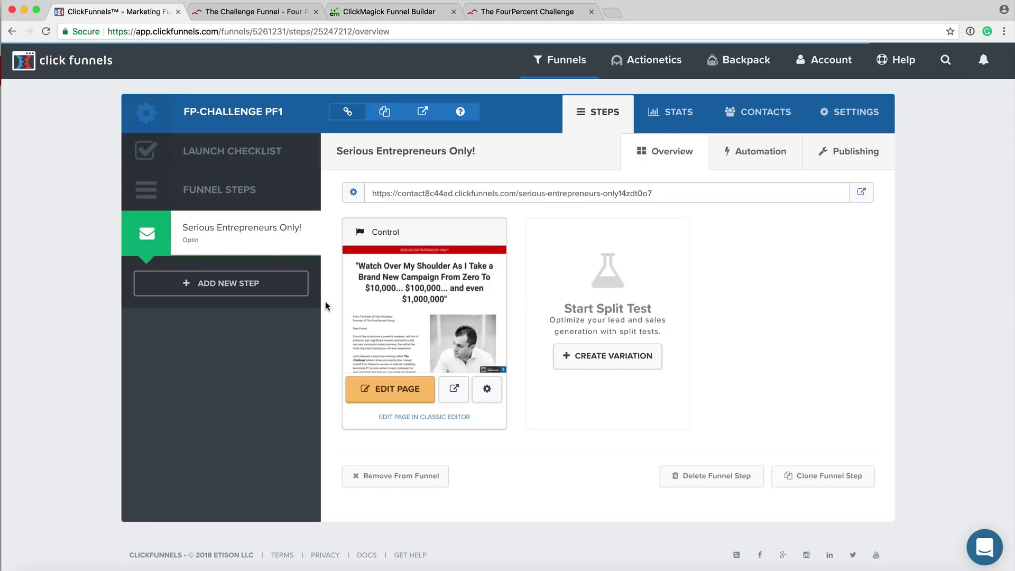
Open the FourPercent Challenge - V1 funnel's live optin page in a new tab and select its address.
mouse_move(563, 62)
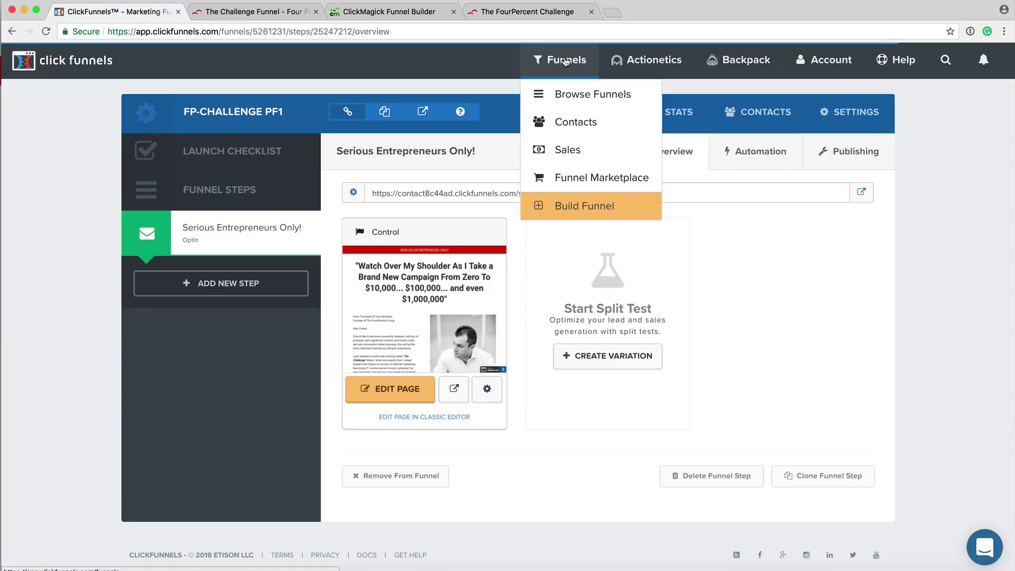
left_click(568, 98)
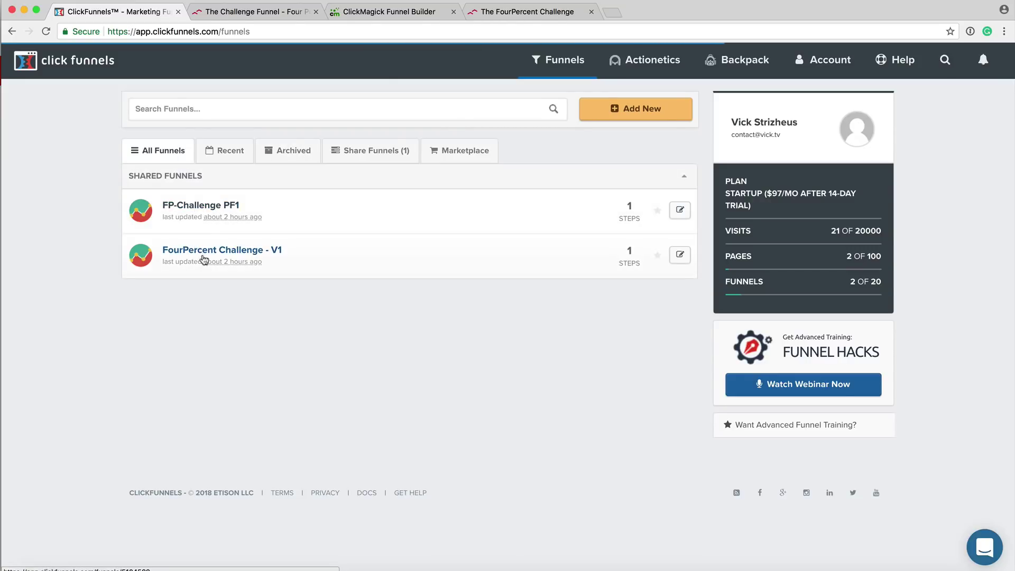
left_click(200, 254)
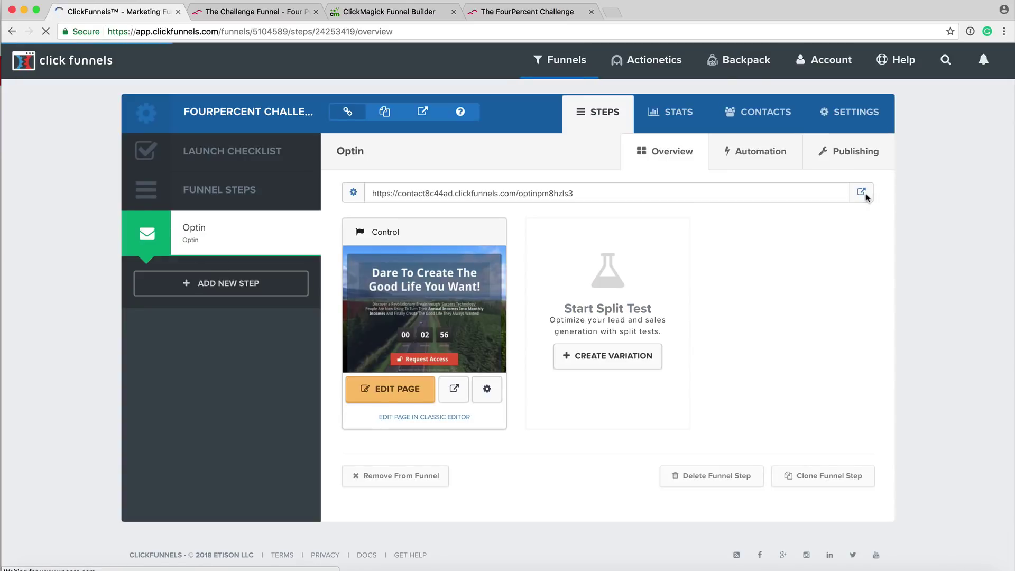
left_click(862, 194)
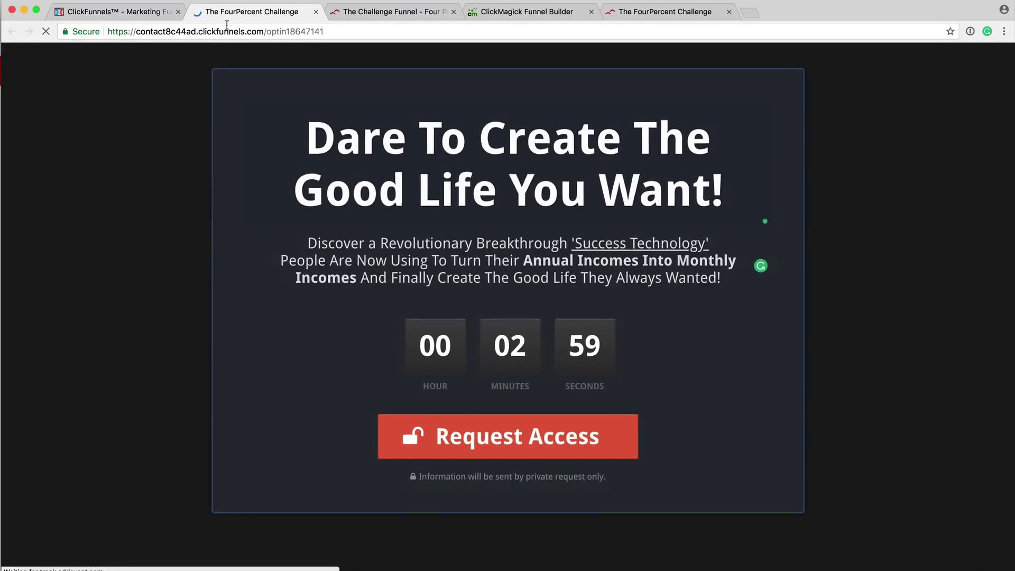
double_click(222, 32)
left_click(221, 33)
key("super+c")
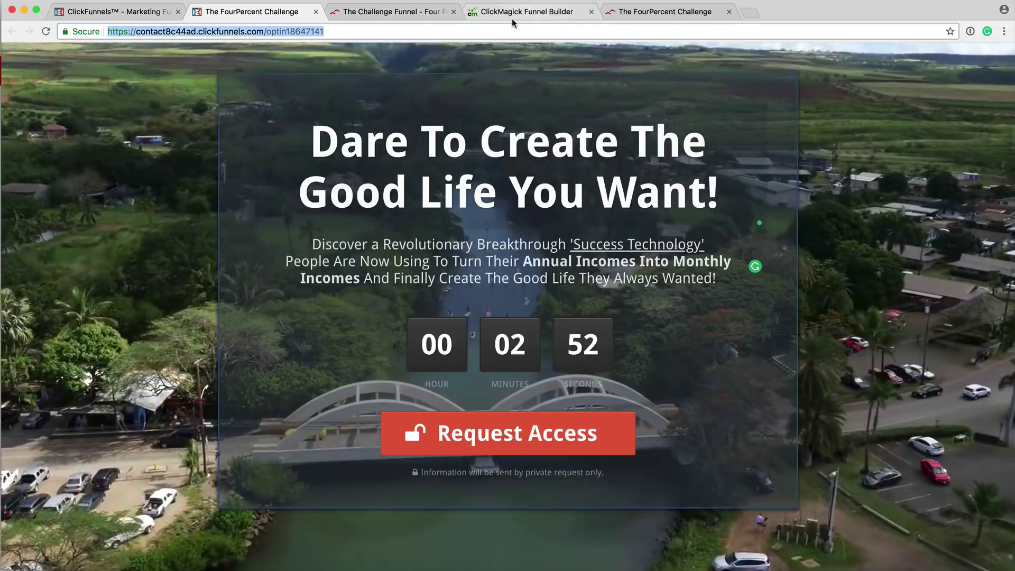
left_click(511, 16)
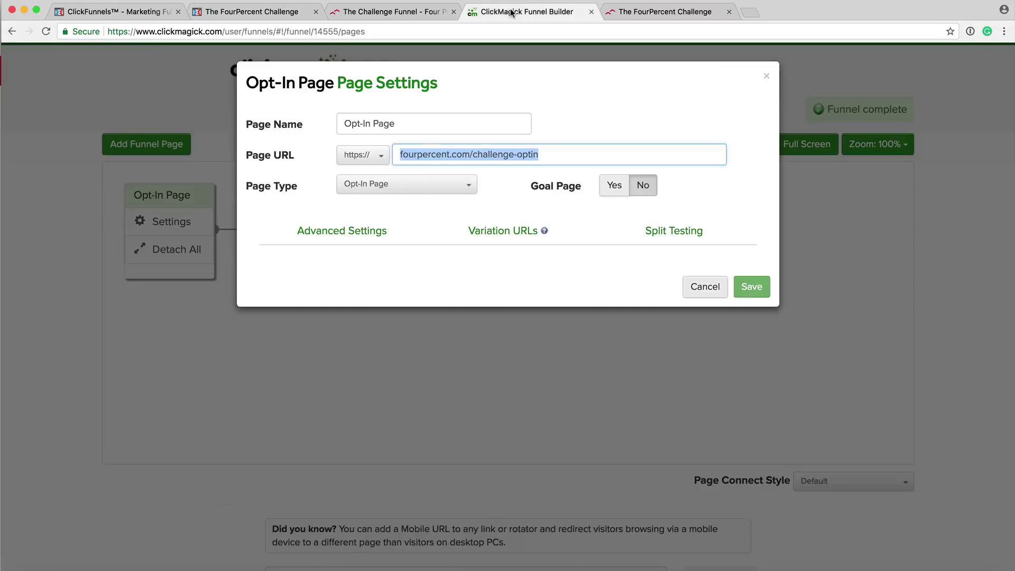
Replace the Opt-In Page URL with the ClickFunnels optin address and review its Split Testing URLs.
key("BackSpace")
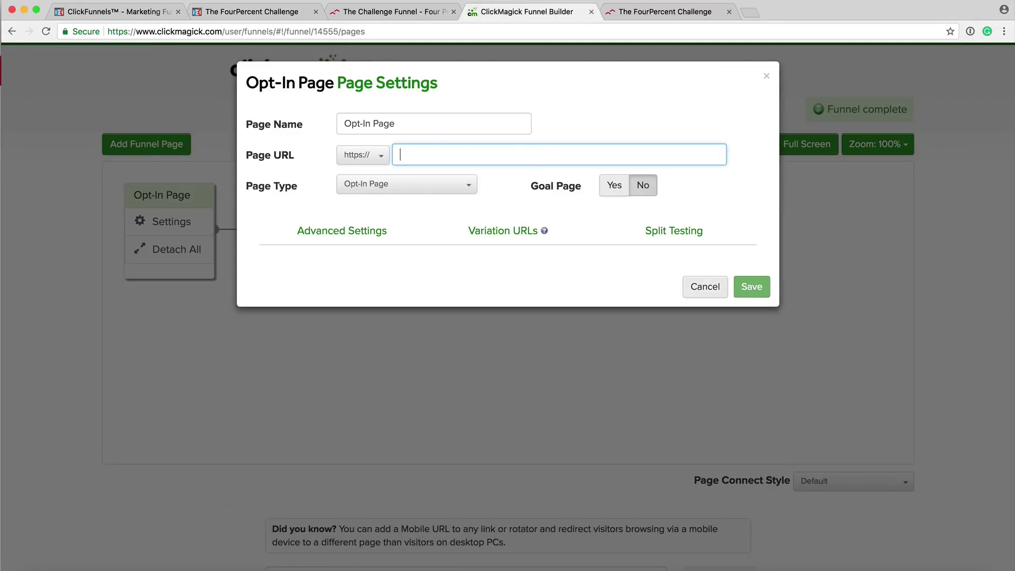
key("super+v")
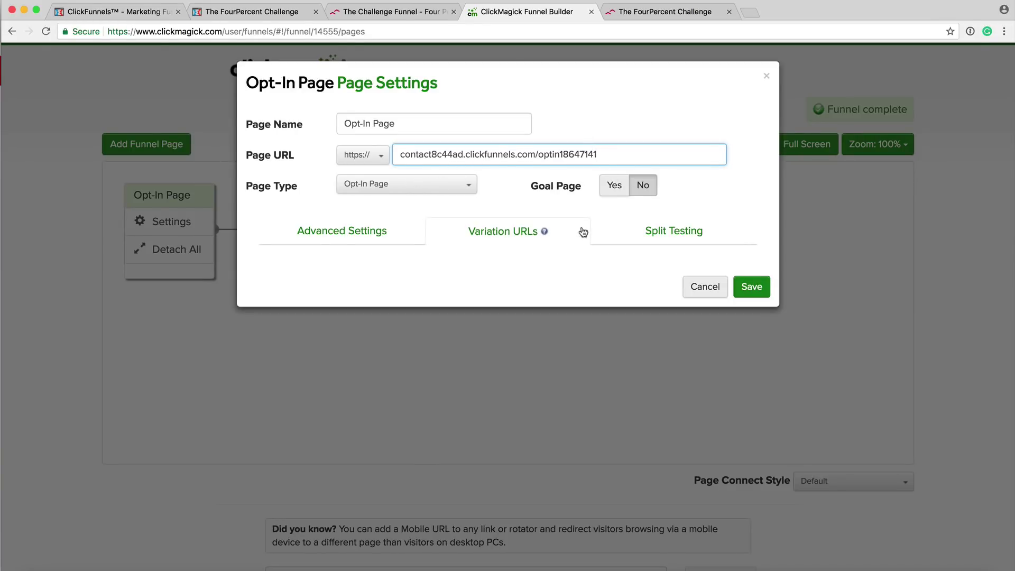
key("ctrl+Right")
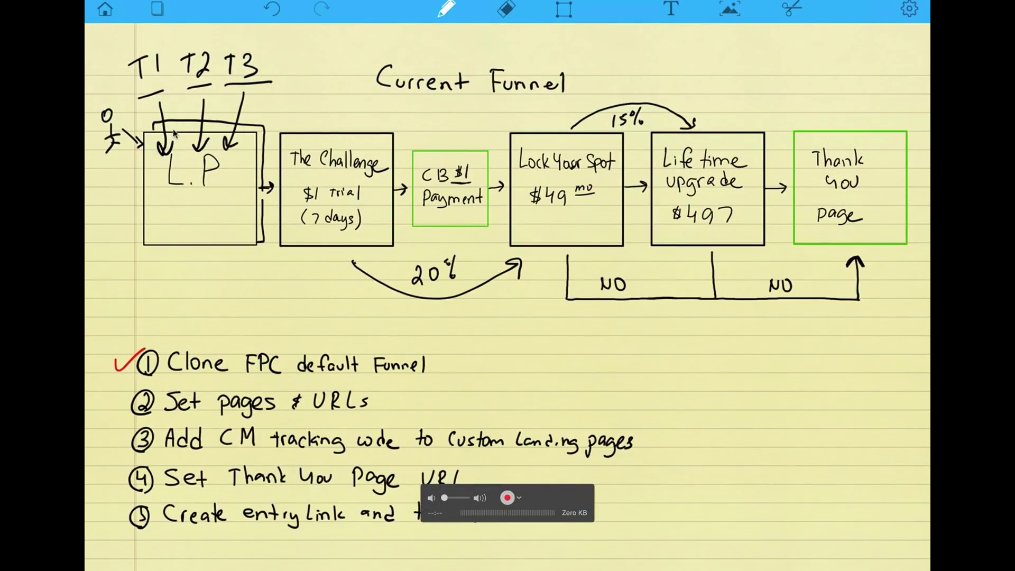
key("ctrl+Left")
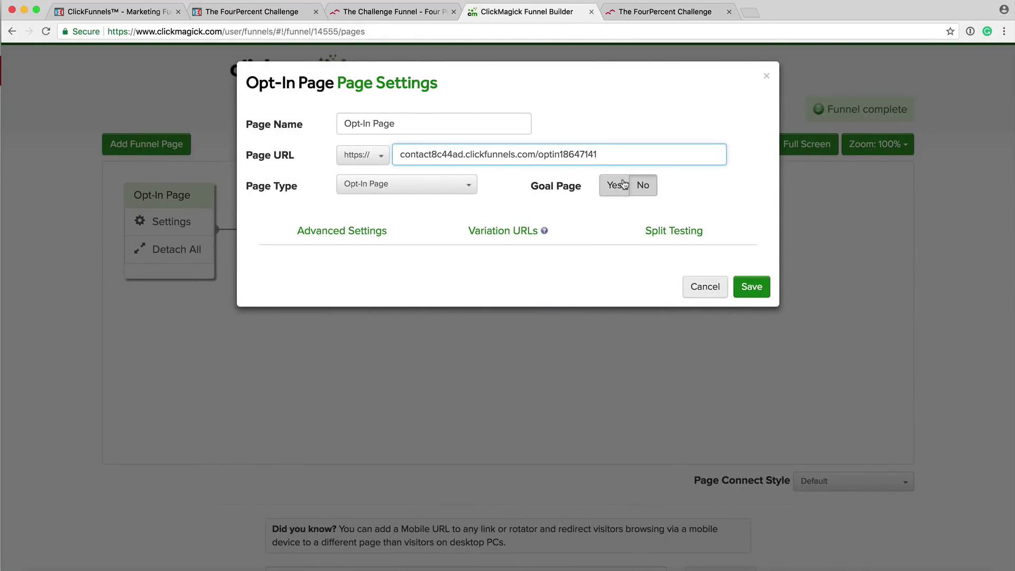
left_click(683, 233)
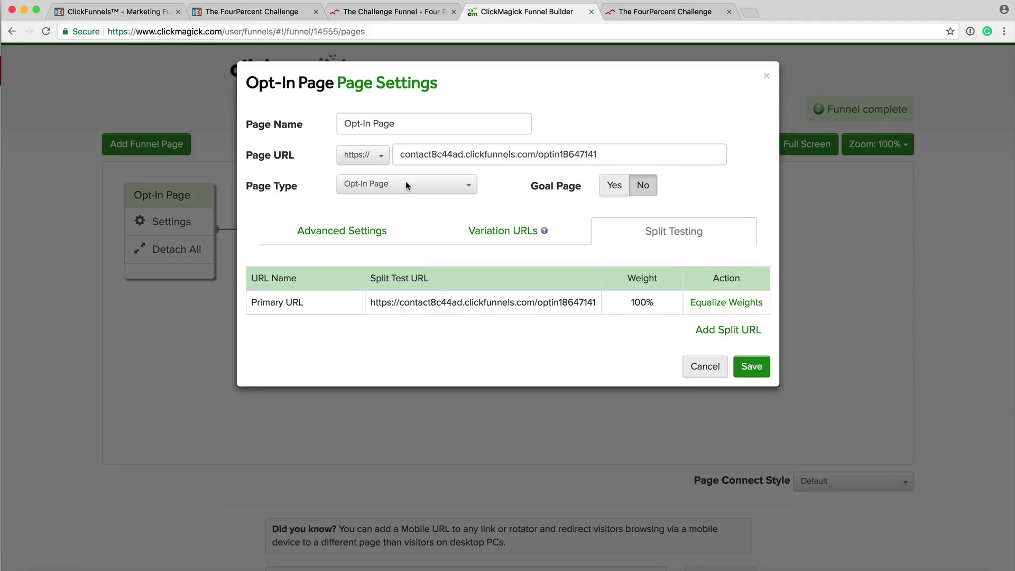
left_click(108, 8)
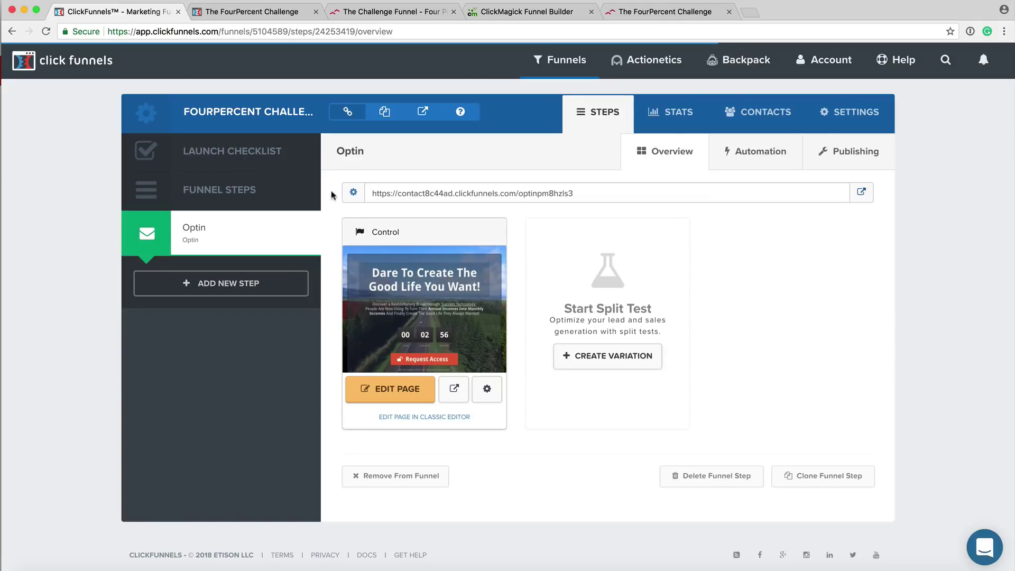
Open the FP-Challenge PF1 funnel's live opt-in page in a new tab and select its address.
mouse_move(561, 60)
left_click(575, 95)
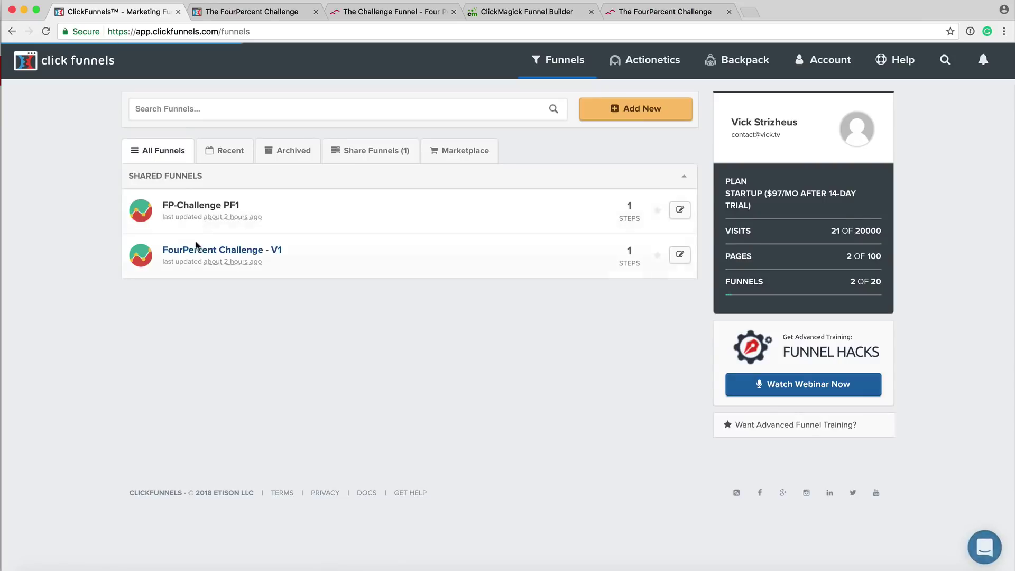
left_click(201, 206)
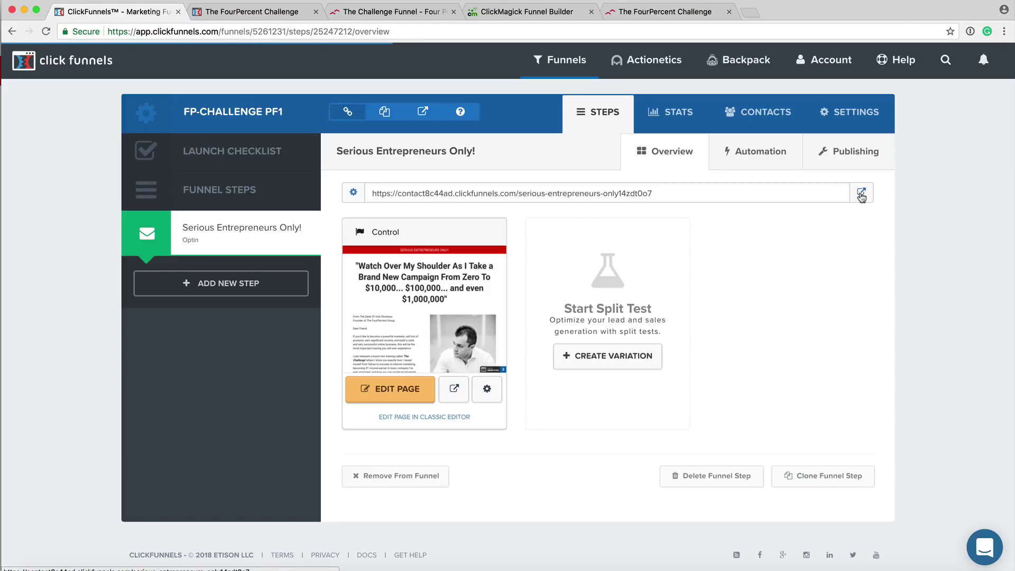
left_click(861, 195)
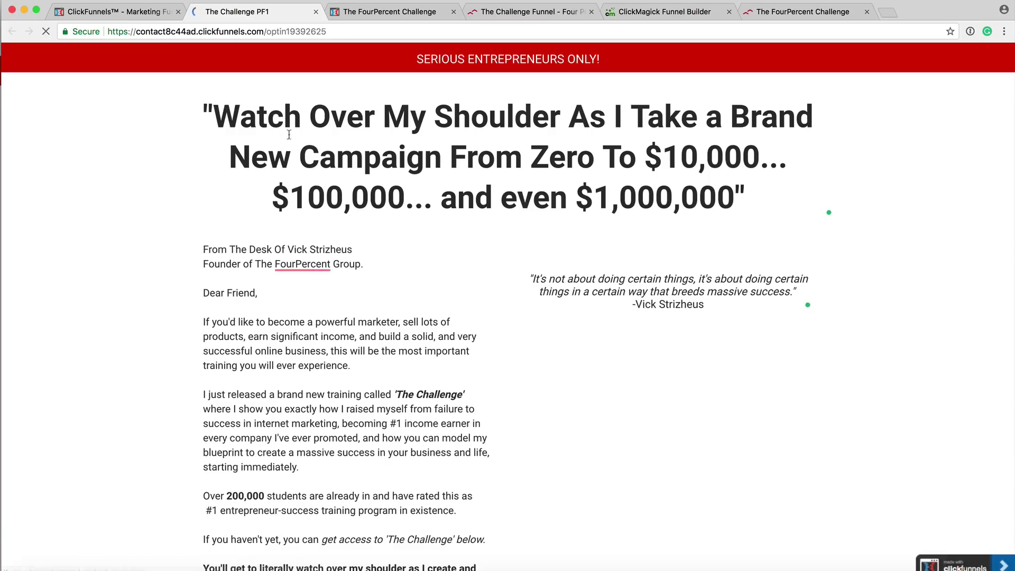
left_click(243, 33)
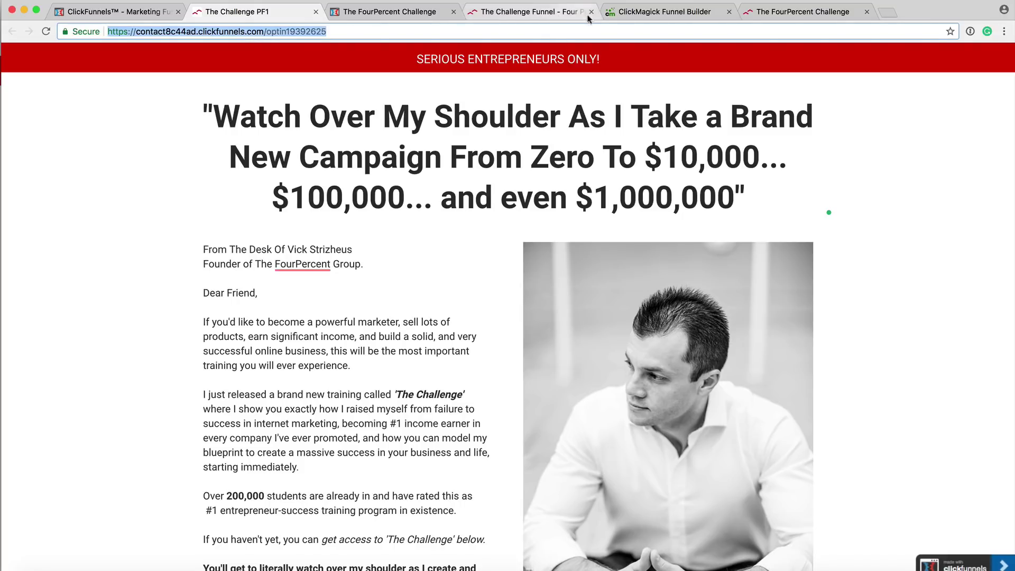
left_click(608, 12)
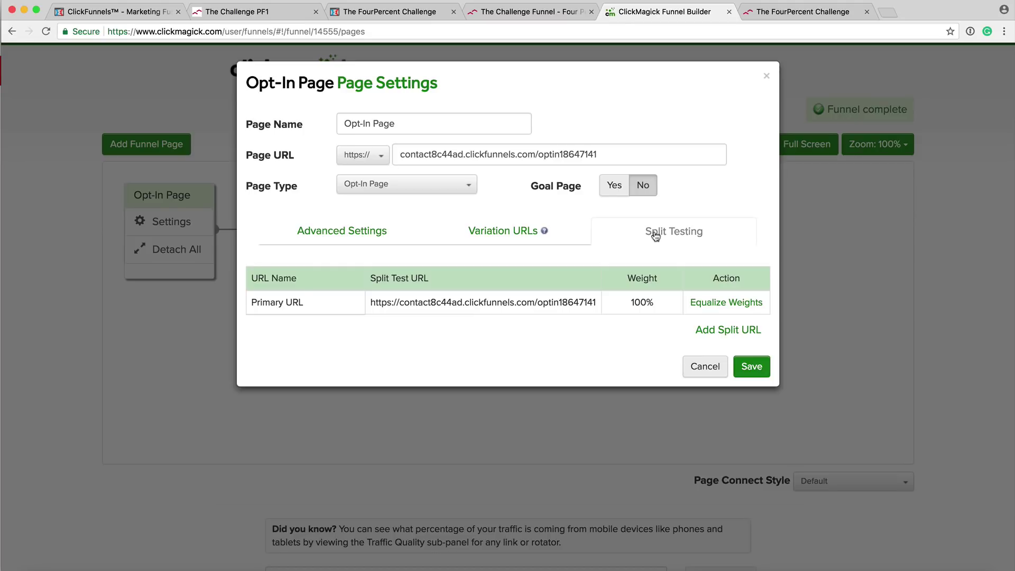
Start a new Opt-In Page split-test URL named 'Watch Over Shoulder'.
left_click(708, 332)
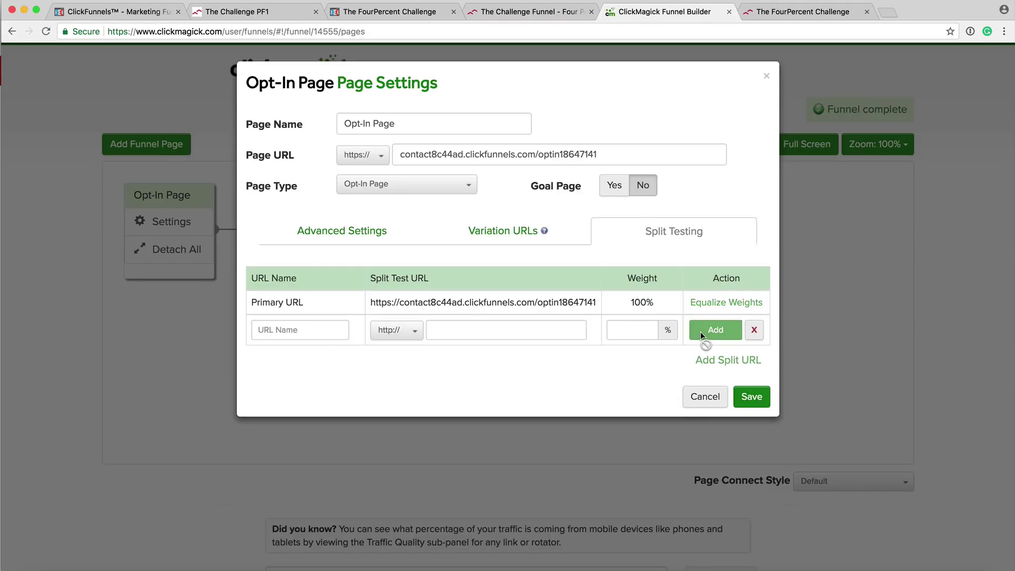
left_click(302, 330)
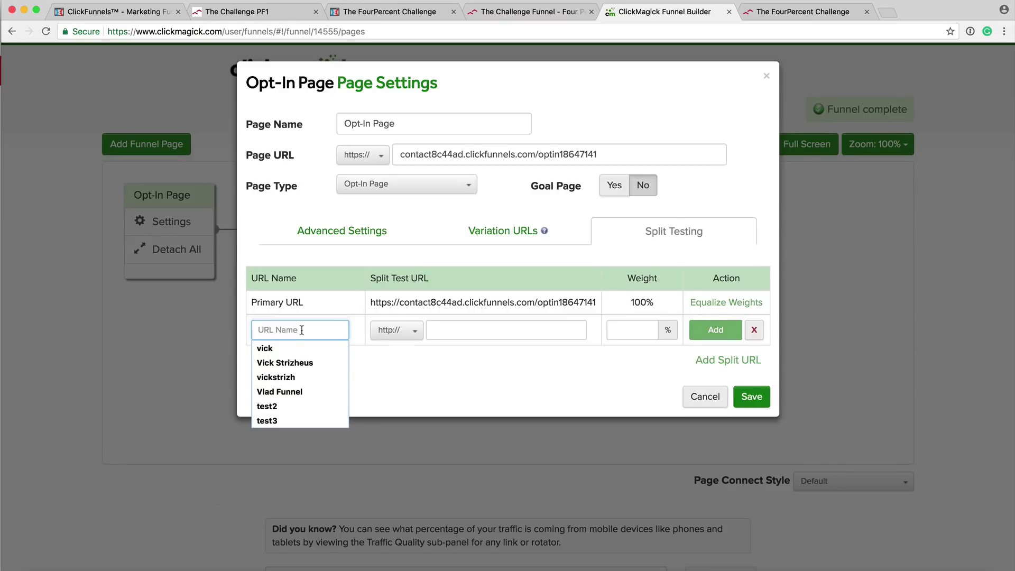
type("Ves")
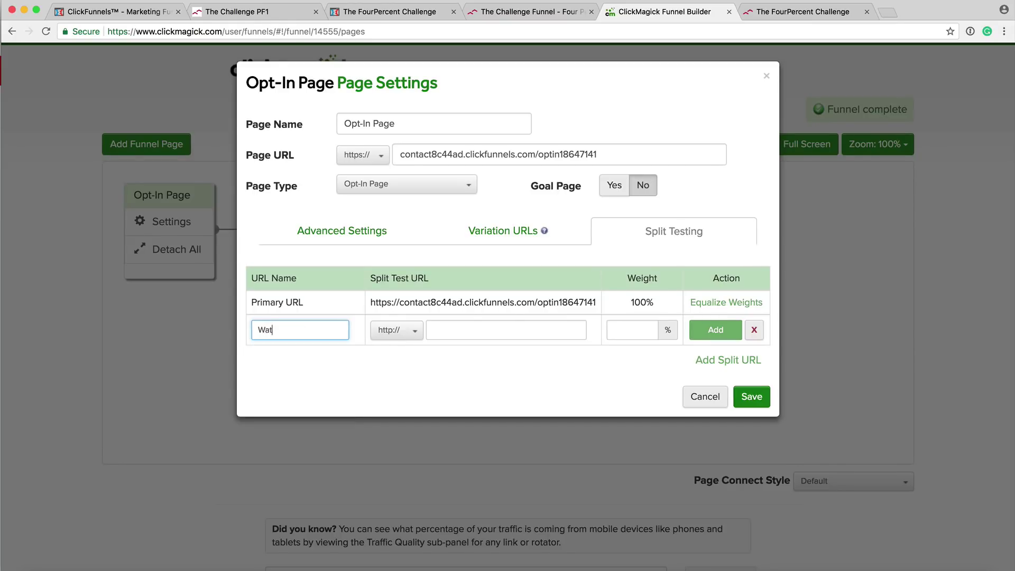
key("BackSpace")
key("BackSpace")
key("BackSpace")
type("Watch Over Shoulder")
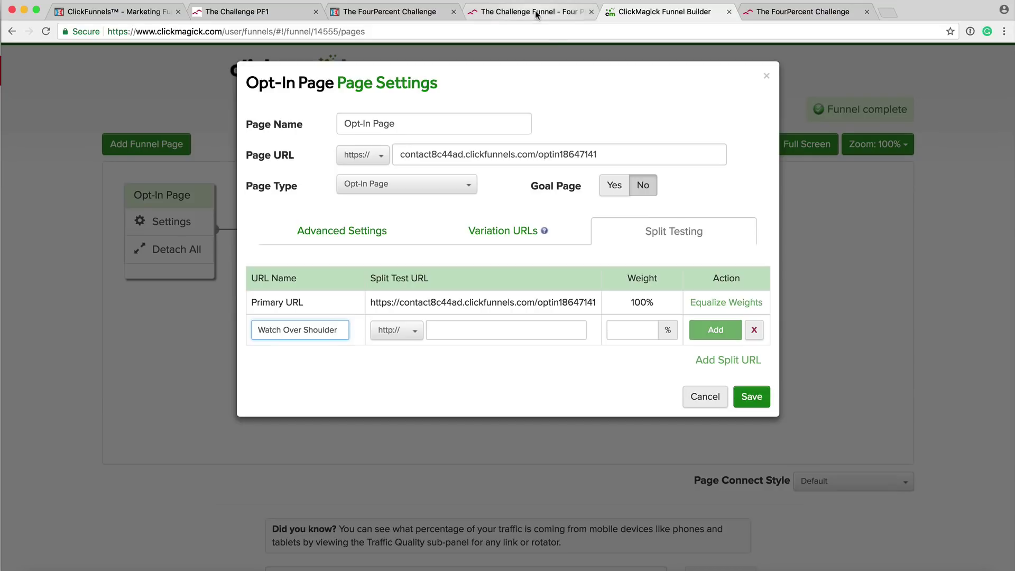
left_click(115, 12)
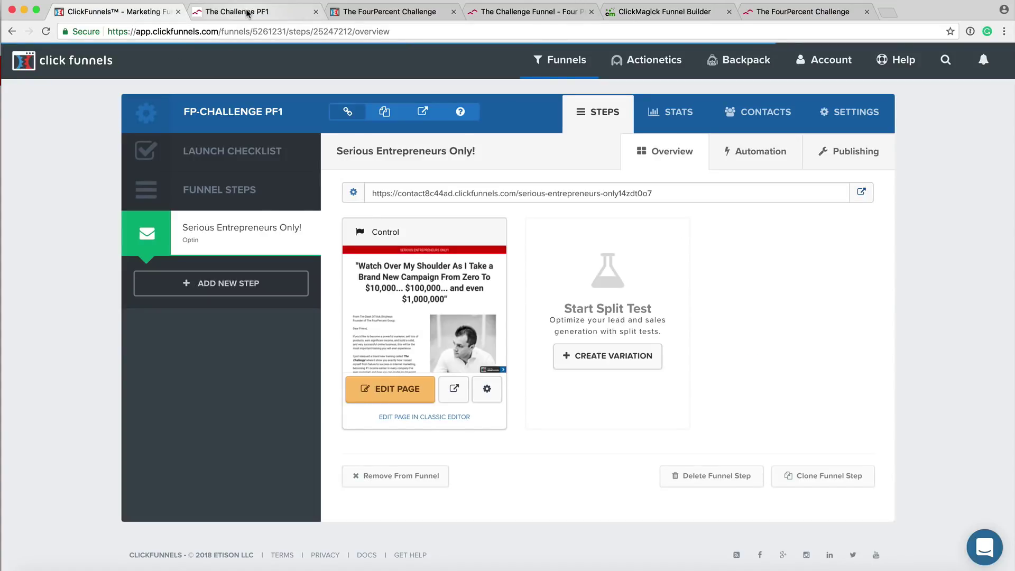
left_click(247, 12)
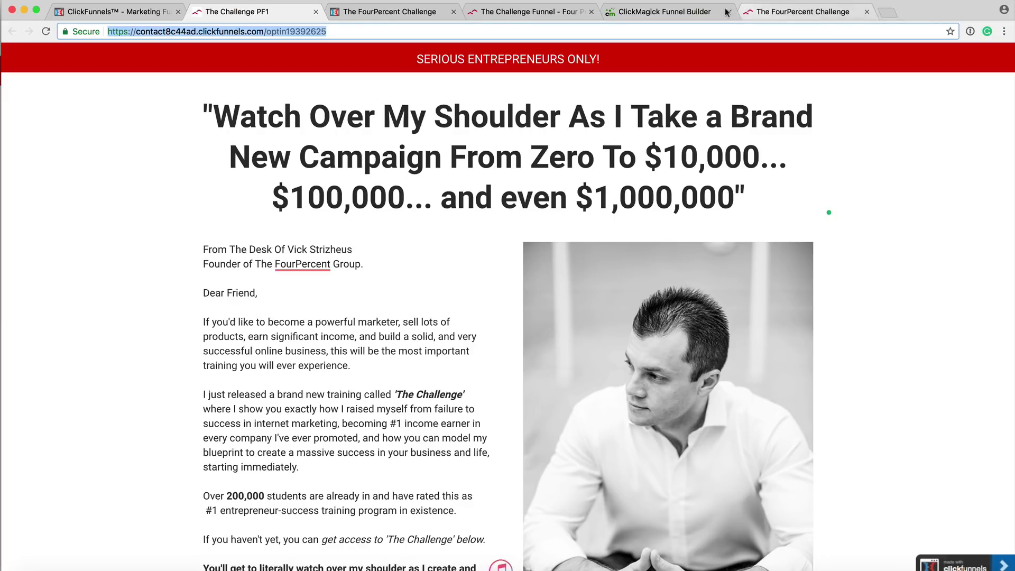
left_click(667, 13)
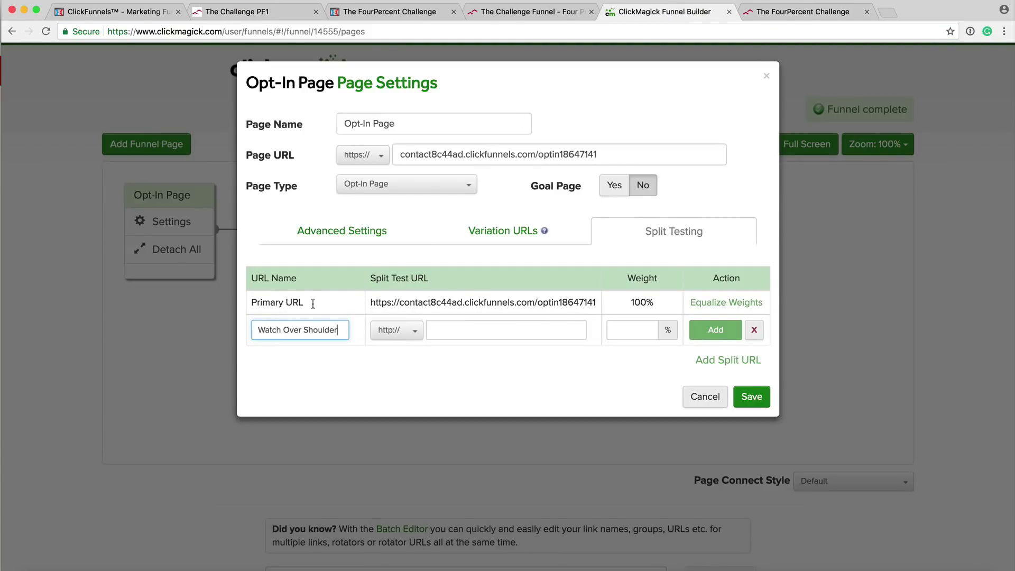
Paste the optin19392625 page address as its URL, set weight 59, and add it.
left_click(445, 330)
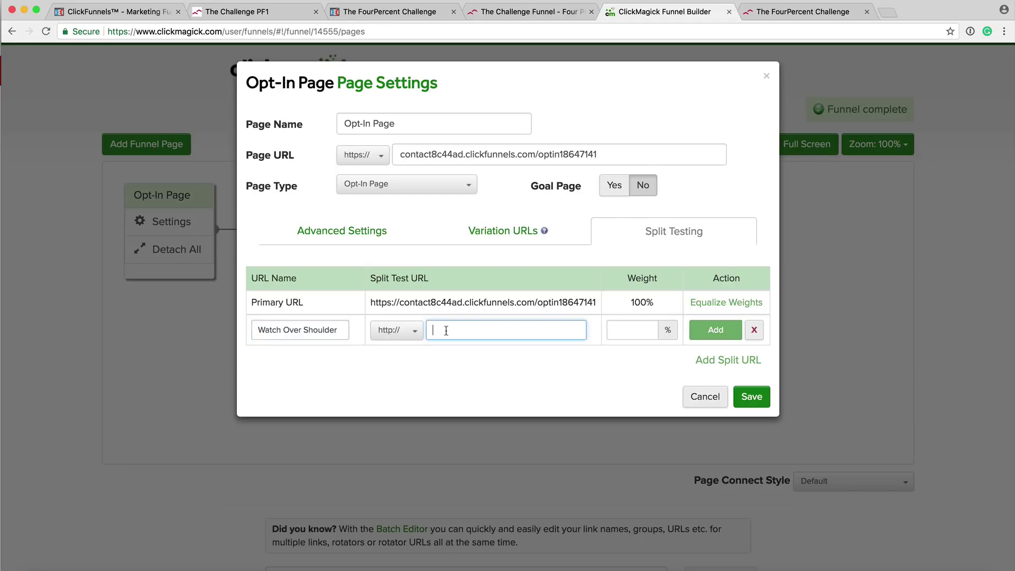
key("super+v")
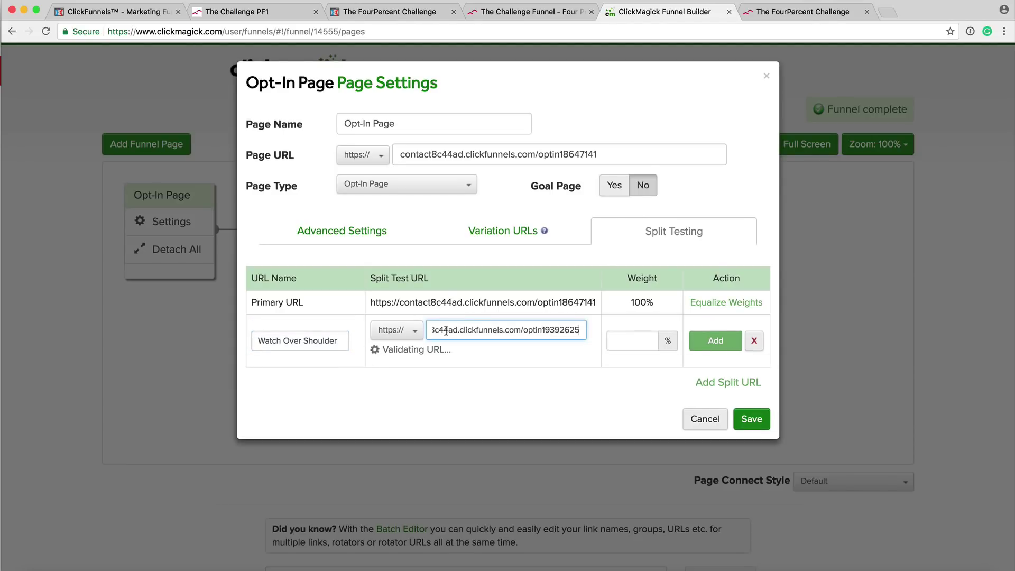
left_click(635, 330)
type("59")
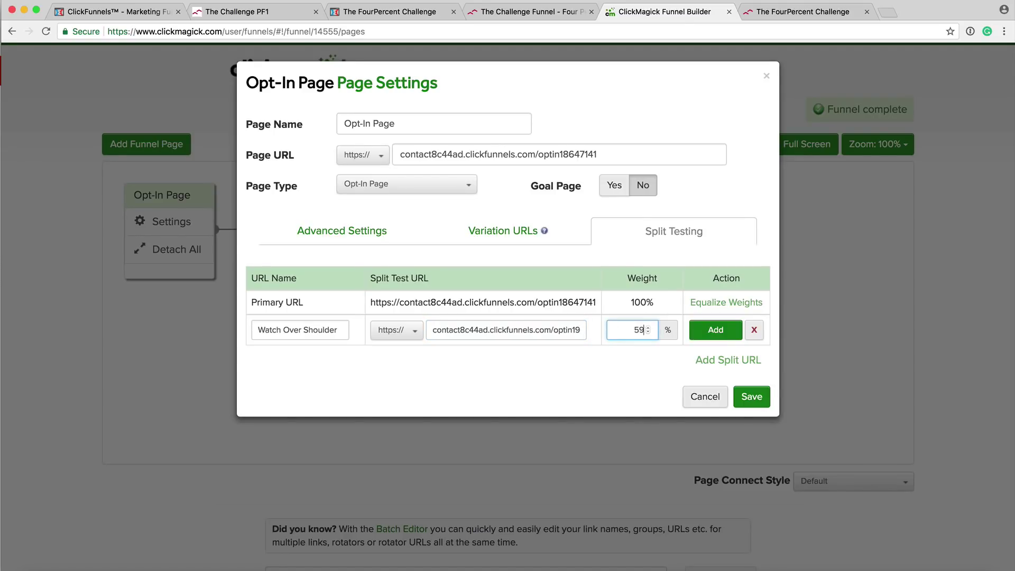
left_click(643, 302)
left_click(715, 332)
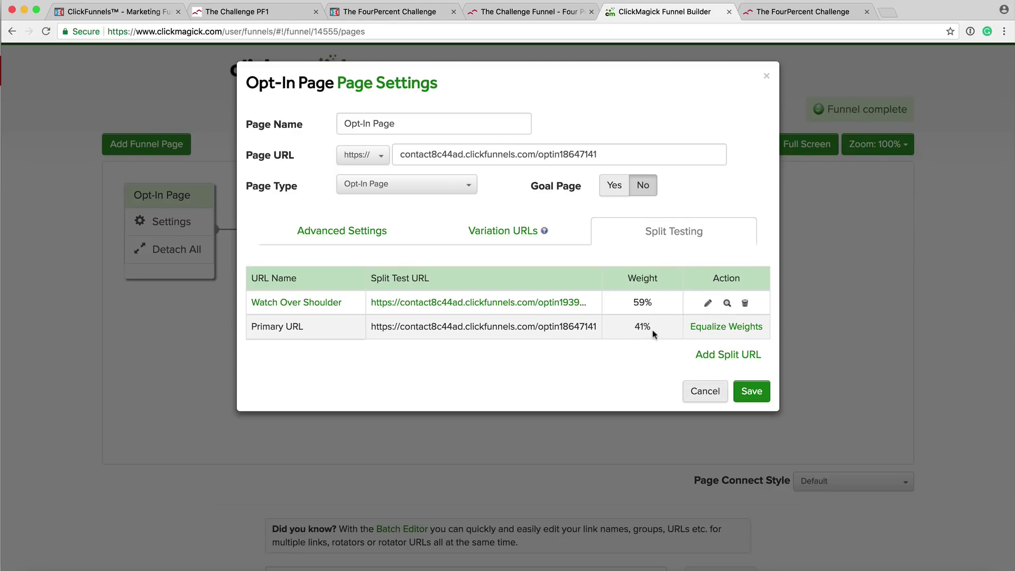
Equalize the two Opt-In Page split URLs to 50% each, save, and verify the settings.
left_click(711, 327)
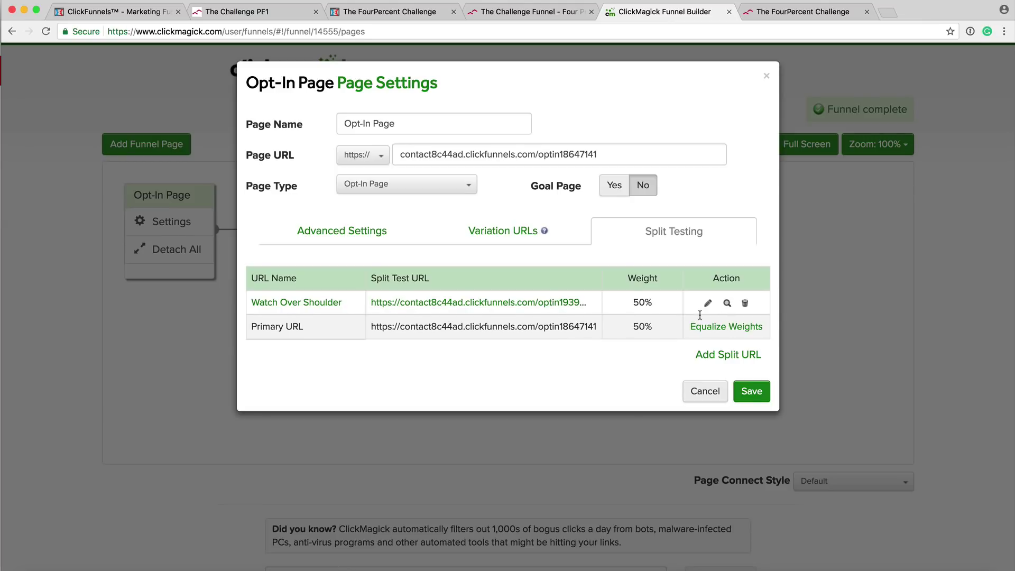
left_click(752, 391)
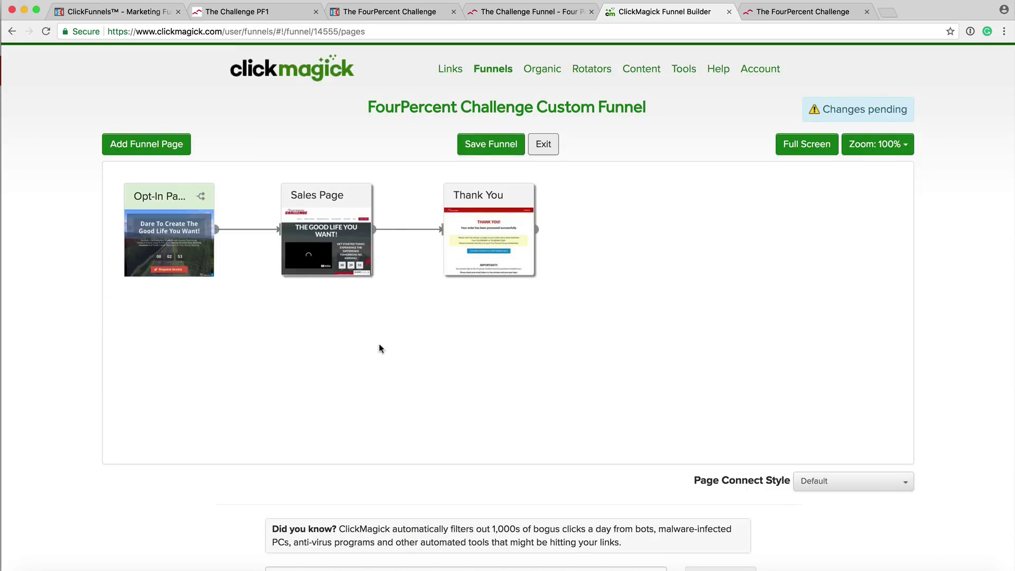
left_click(164, 226)
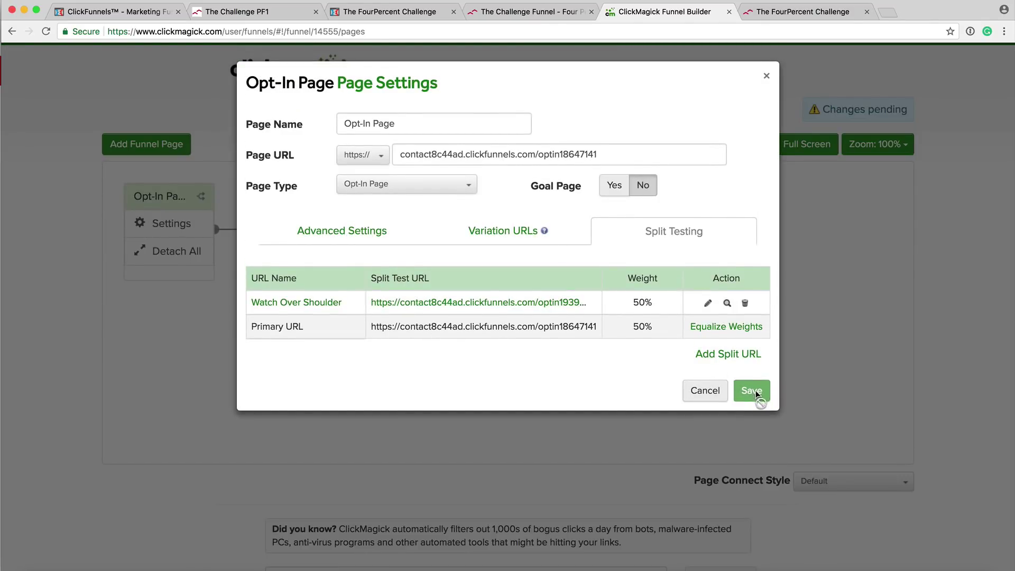
left_click(767, 75)
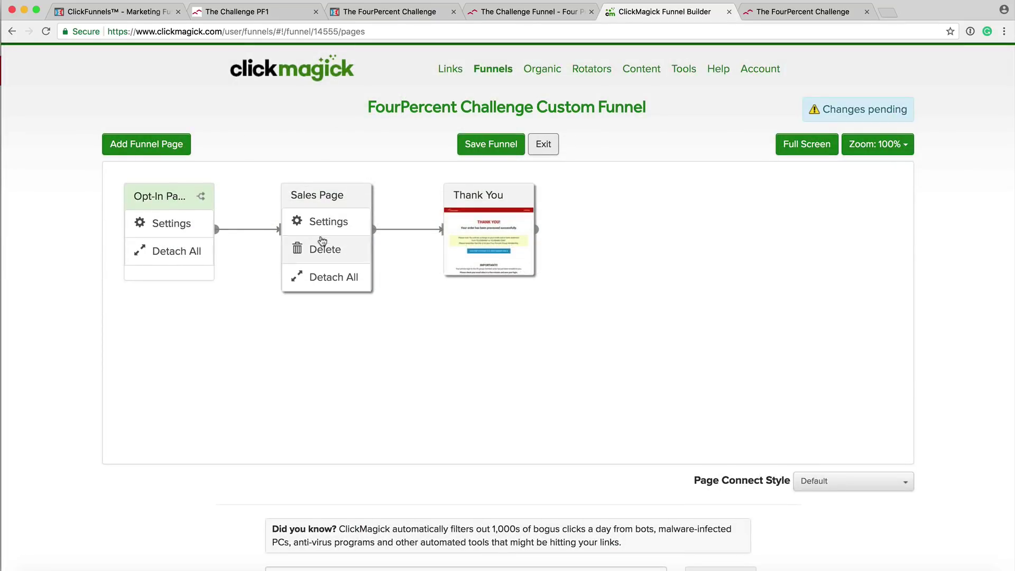
Tick off the landing page box in the funnel notes and check the Sales Page settings.
key("ctrl+Right")
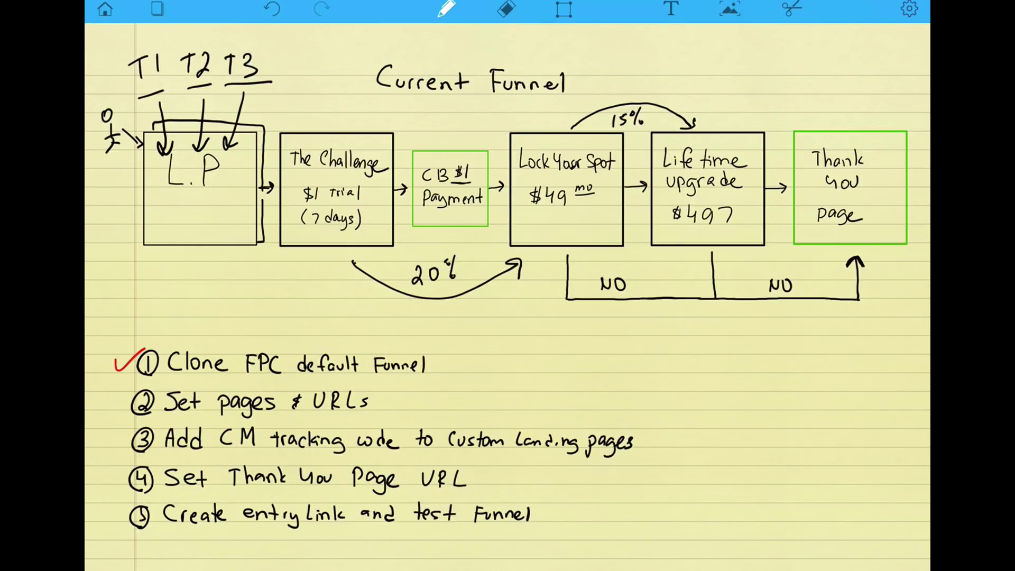
left_click_drag(193, 232, 202, 237)
left_click_drag(209, 230, 216, 225)
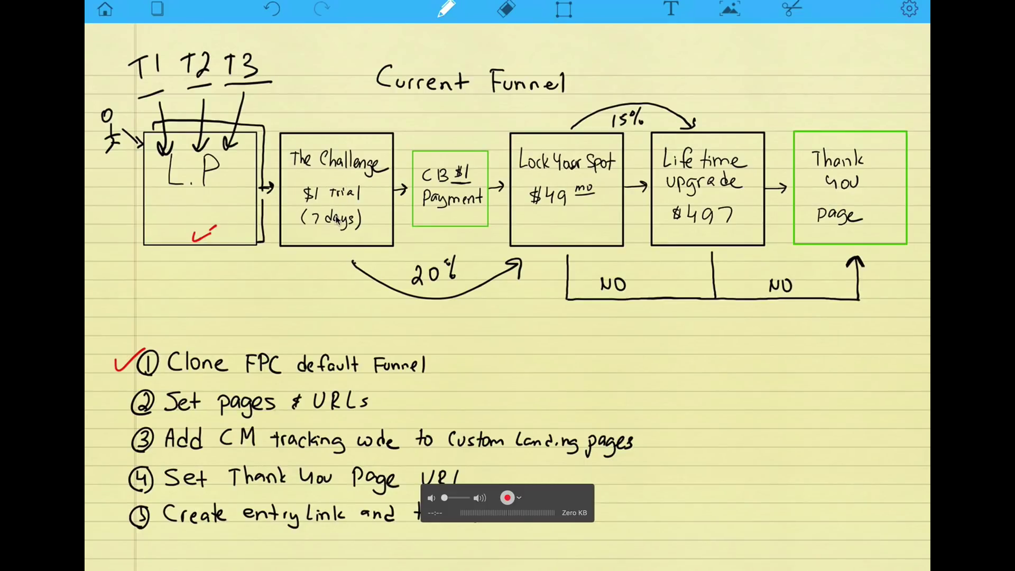
key("ctrl+Left")
left_click(296, 197)
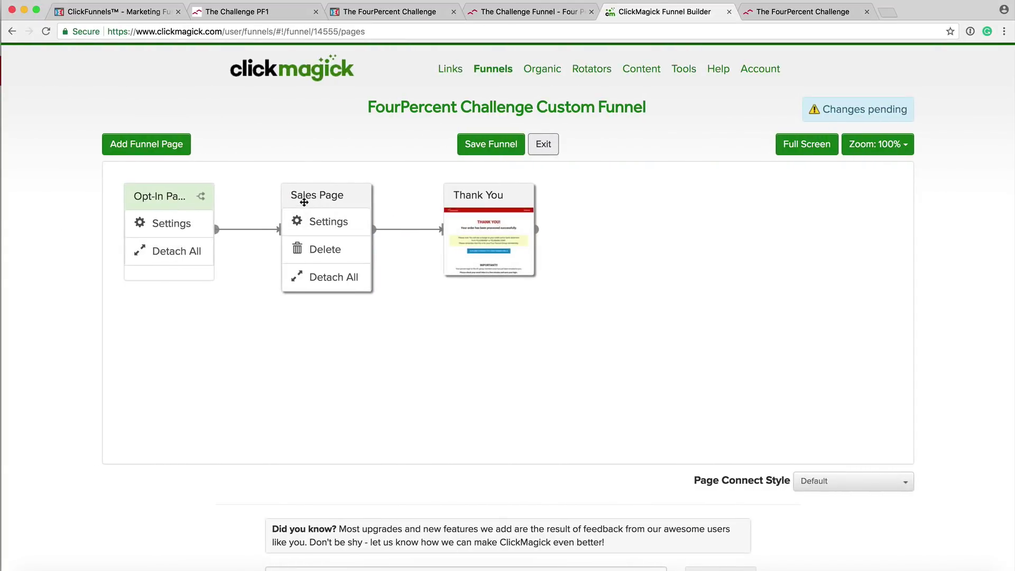
left_click(320, 227)
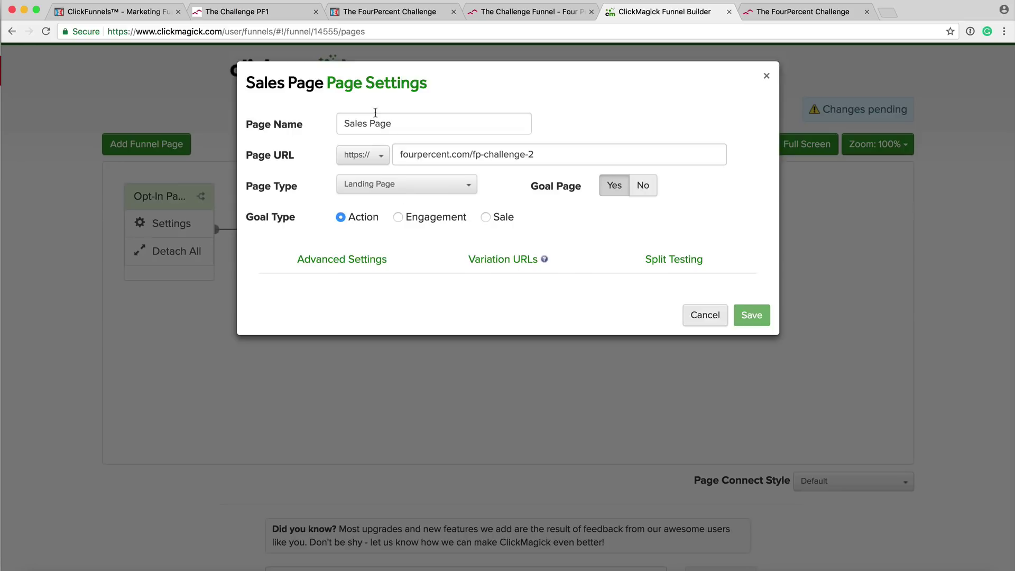
left_click(766, 76)
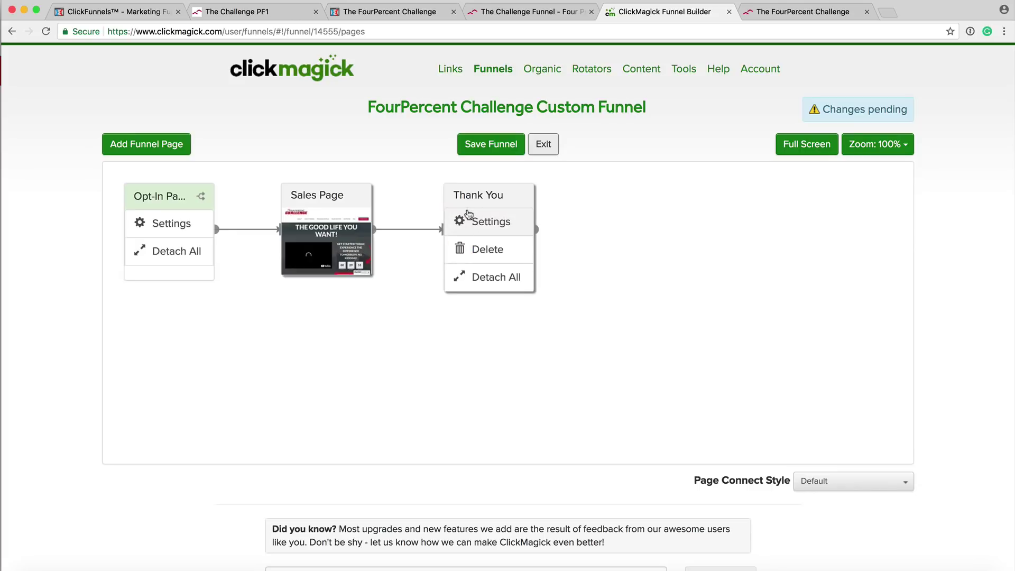
Disconnect the Sales Page's links, move the Thank You card right, and connect Opt-In to Sales Page.
mouse_move(347, 229)
left_click(322, 277)
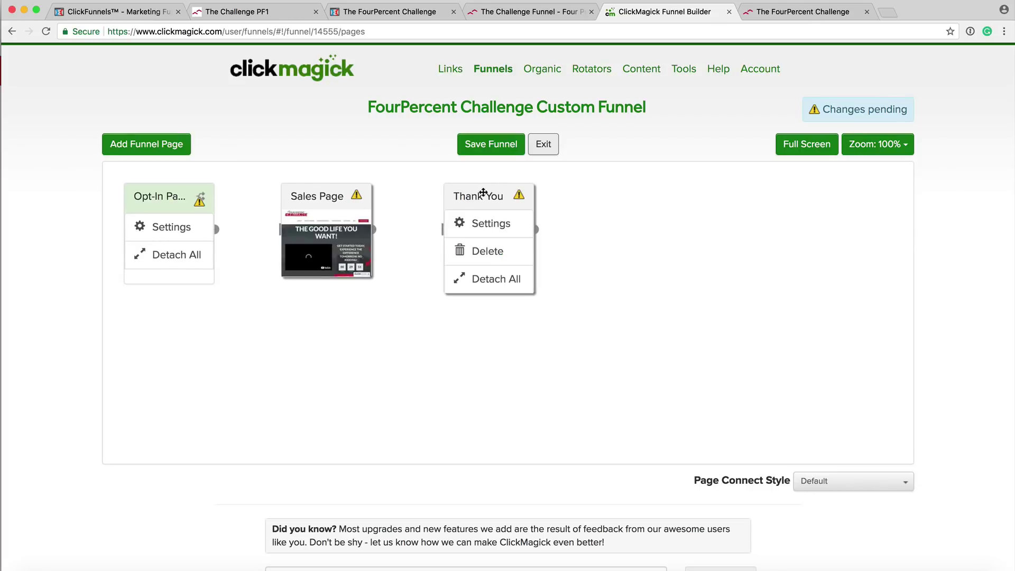
left_click_drag(497, 194, 830, 194)
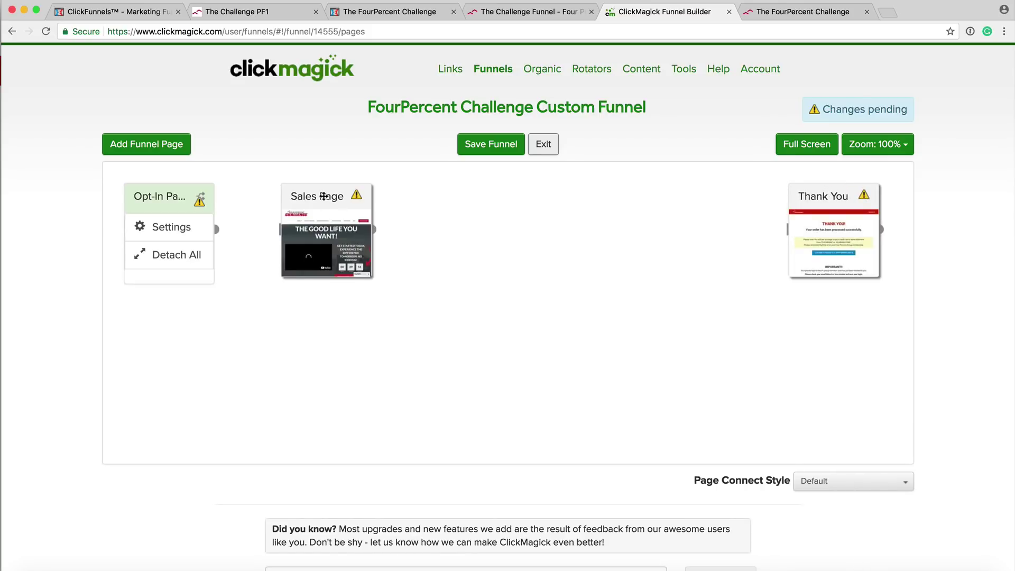
left_click_drag(323, 195, 303, 194)
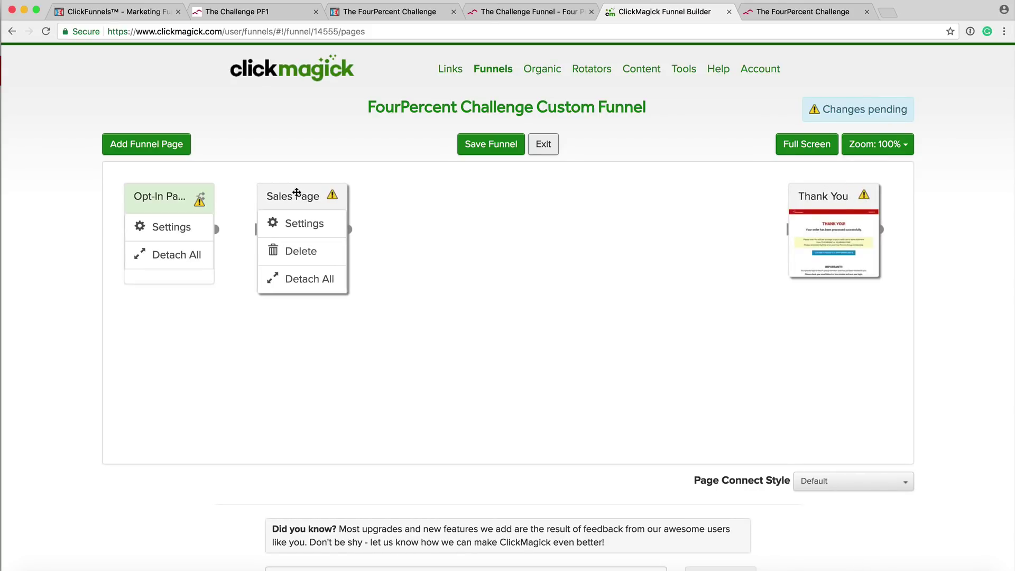
left_click_drag(216, 229, 259, 223)
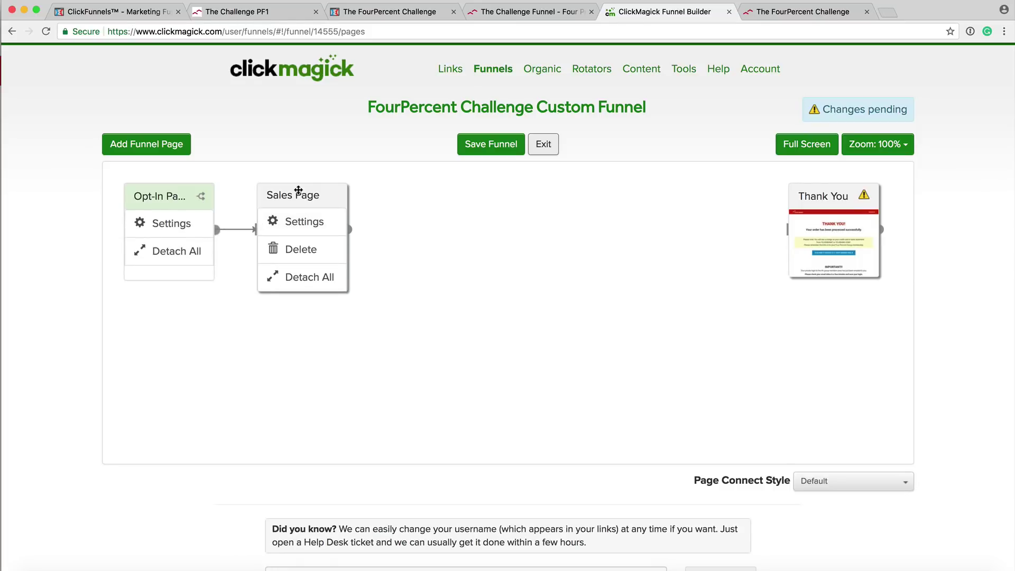
left_click_drag(309, 199, 288, 192)
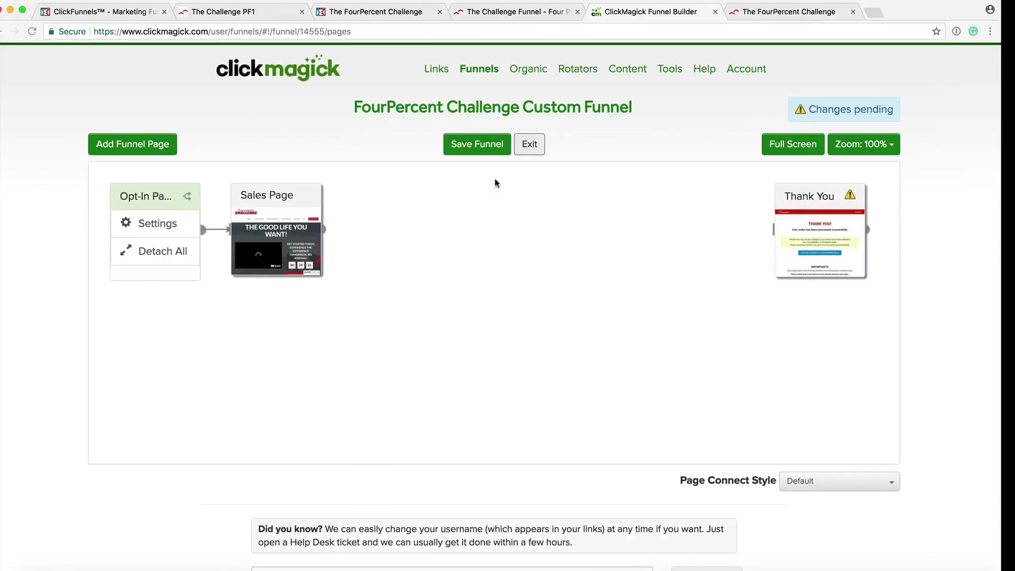
Place a new page card right of the Sales Page and enter '$49 Upgrade' as its Page Name.
left_click(140, 146)
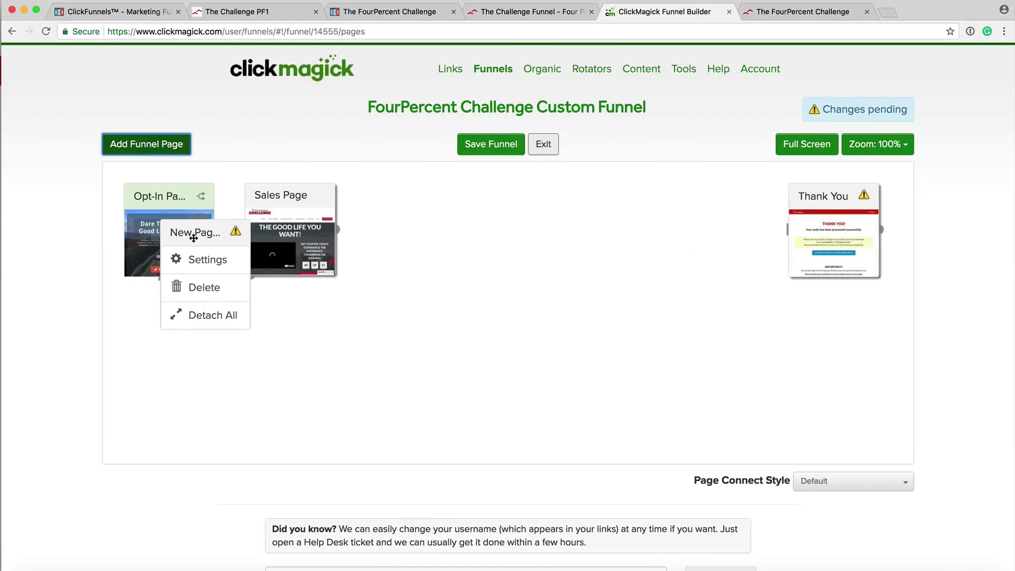
left_click_drag(193, 231, 409, 199)
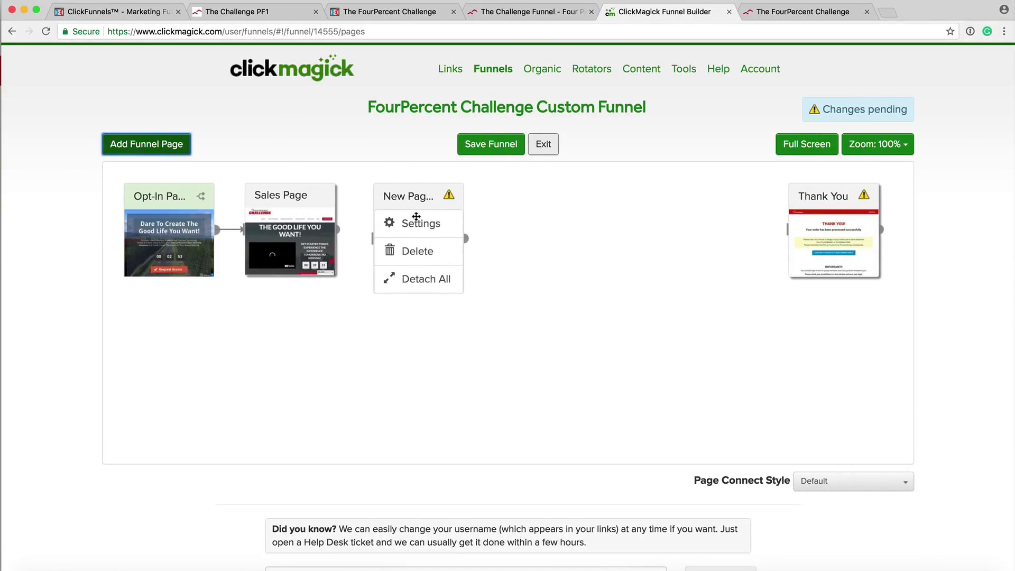
left_click(415, 222)
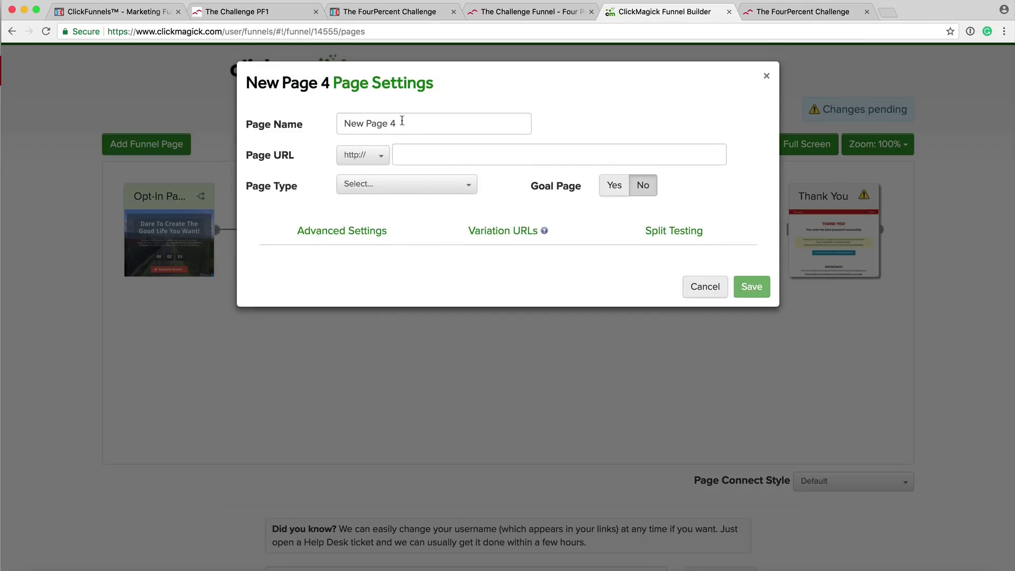
double_click(401, 122)
triple_click(401, 122)
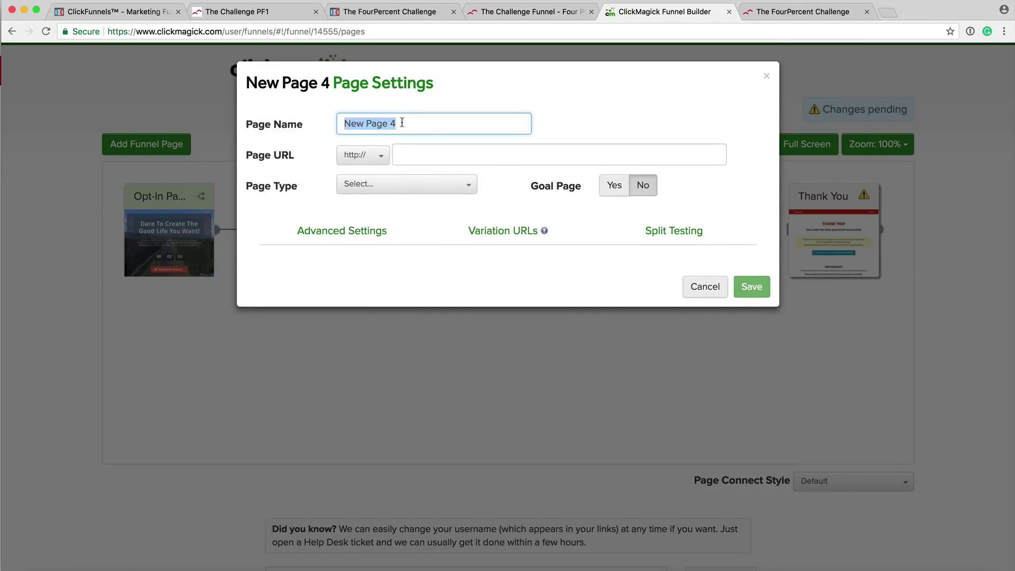
type("$49")
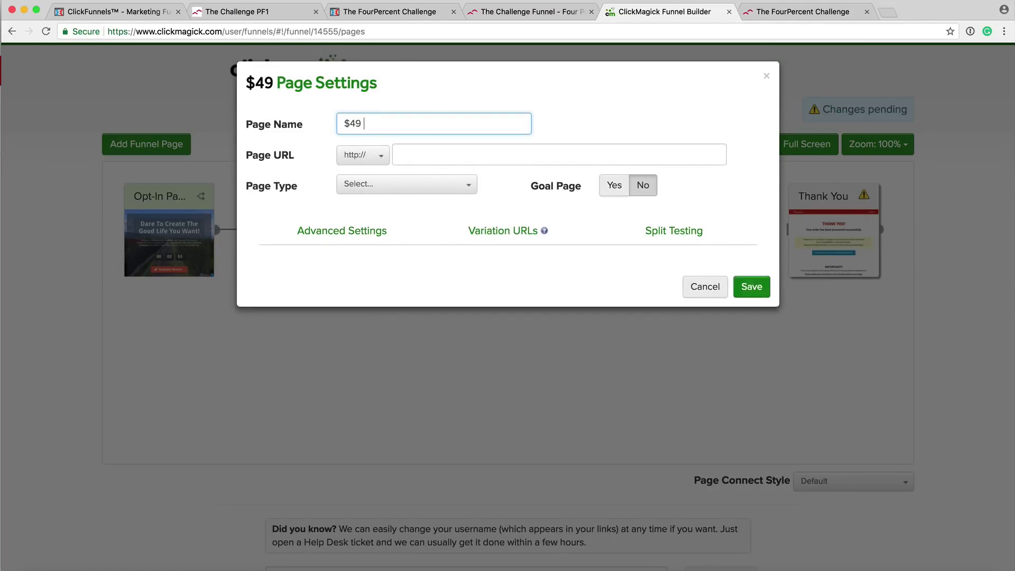
type(" Upgrade")
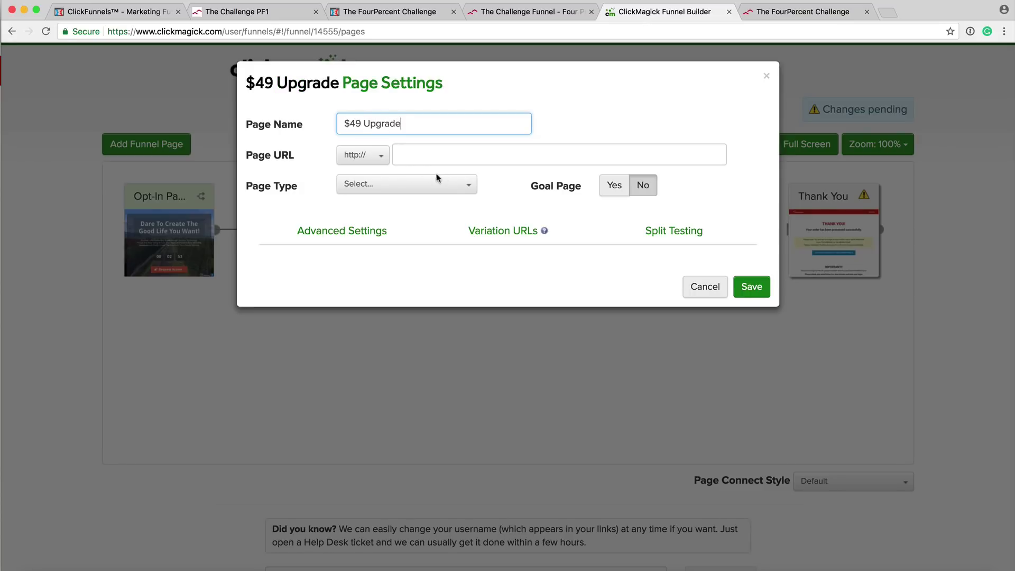
left_click(553, 121)
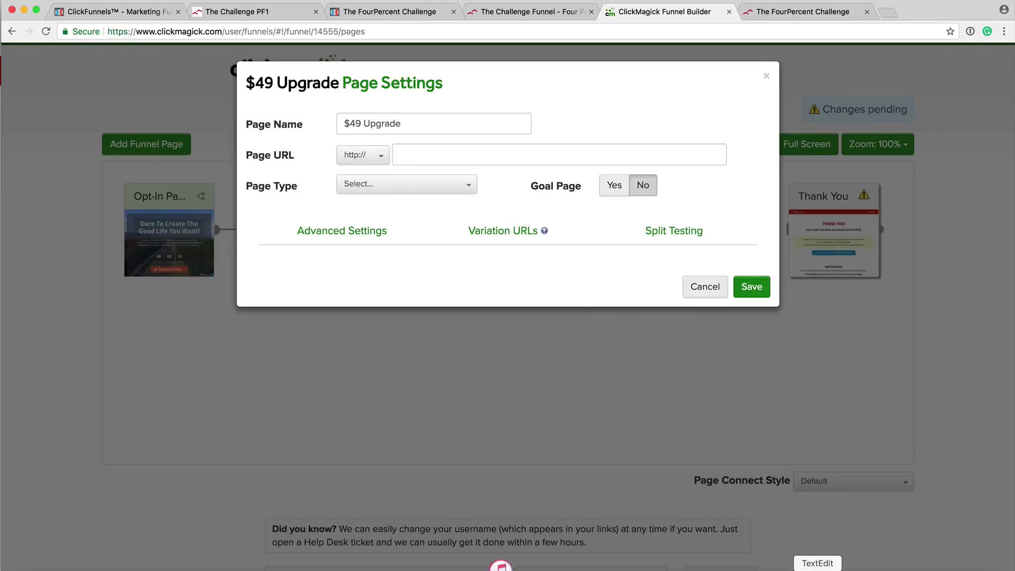
Select the $49 UPGRADE PAGE URL in the Untitled 2 TextEdit notes for the page settings.
left_click(818, 568)
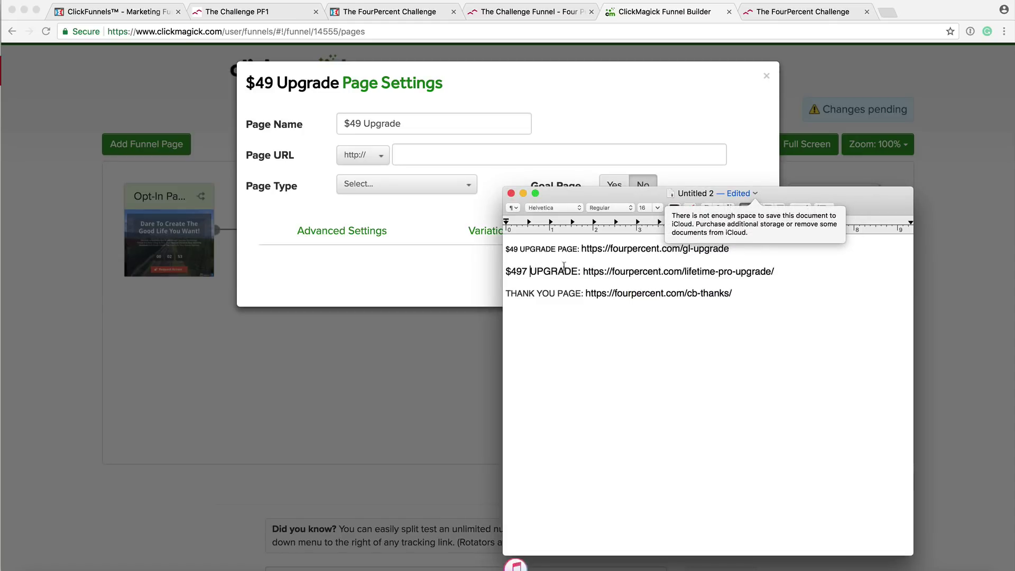
left_click(755, 194)
left_click(608, 349)
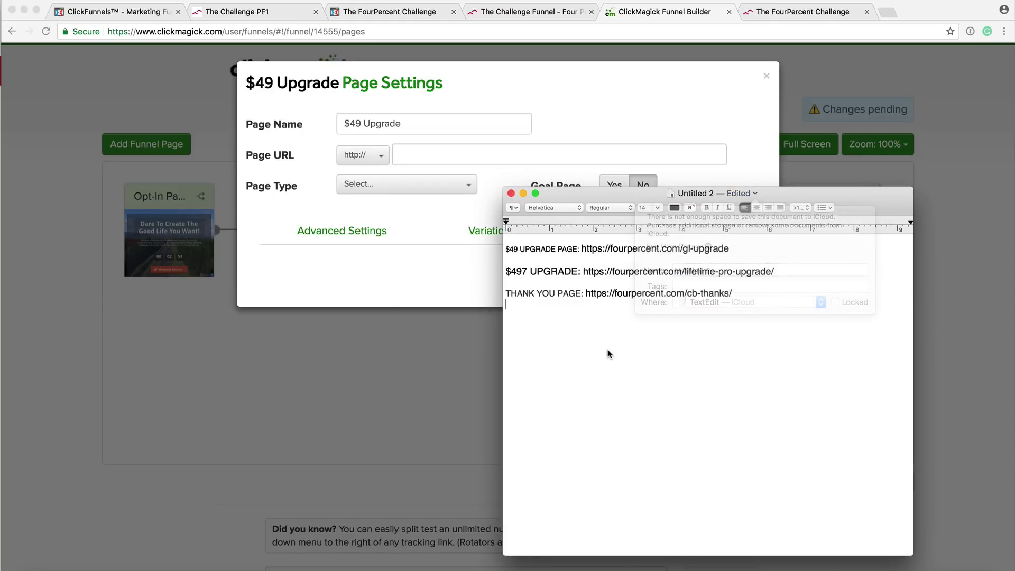
left_click(516, 248)
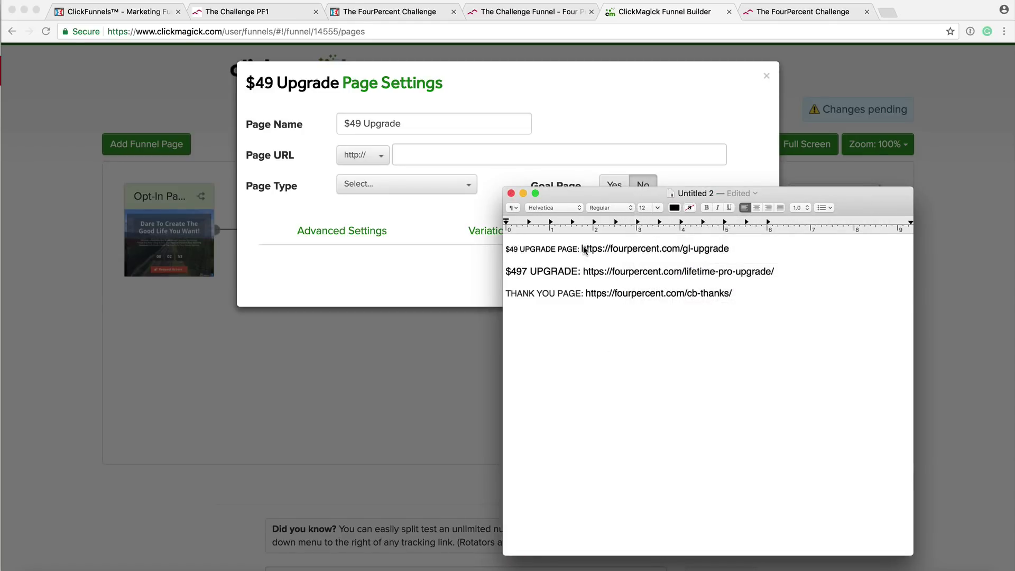
left_click_drag(583, 250, 733, 249)
key("super+c")
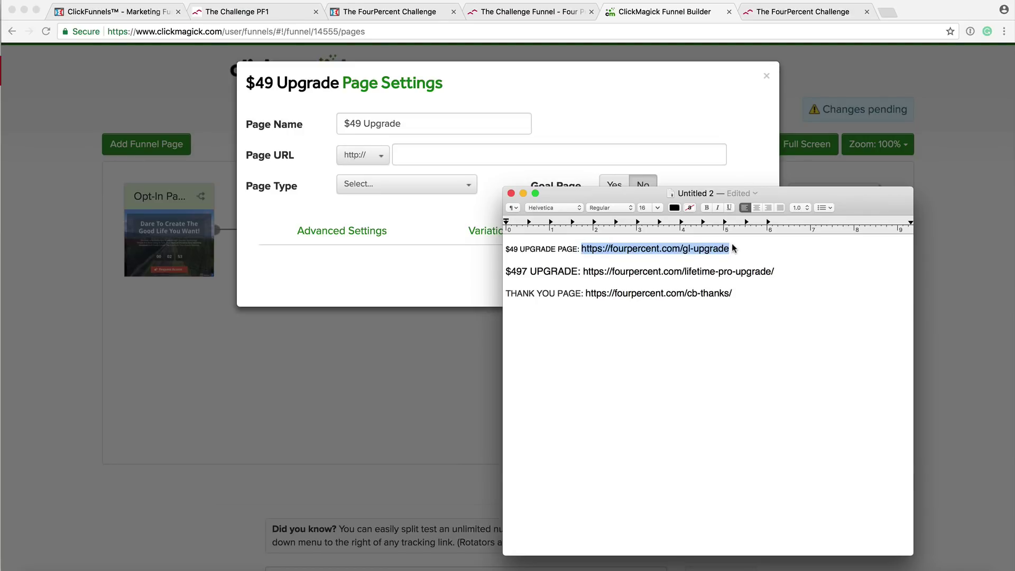
left_click(426, 154)
left_click(420, 154)
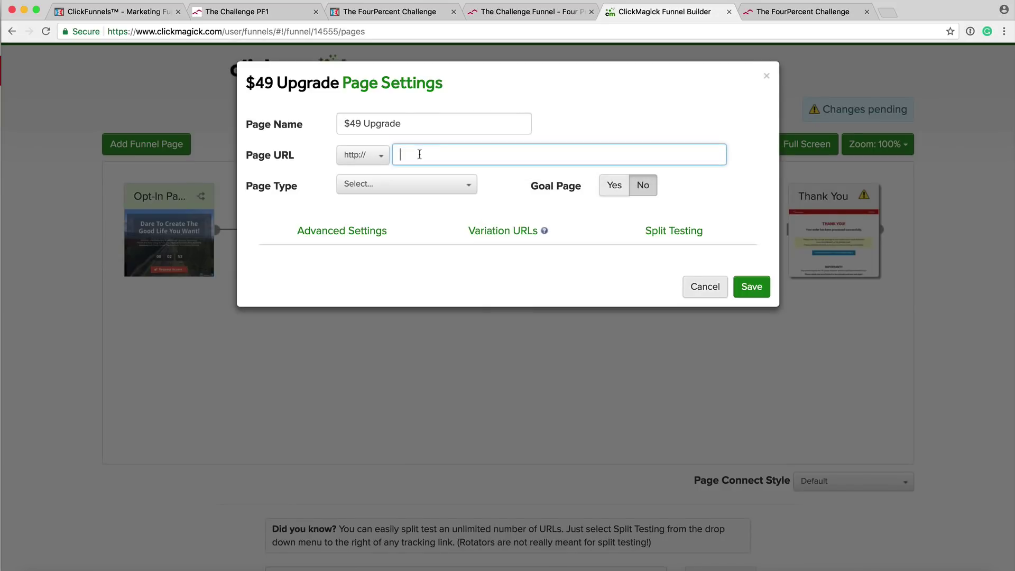
Enter fourpercent.com/gl-upgrade as the $49 Upgrade page URL and make it an Upsell Page.
key("super+v")
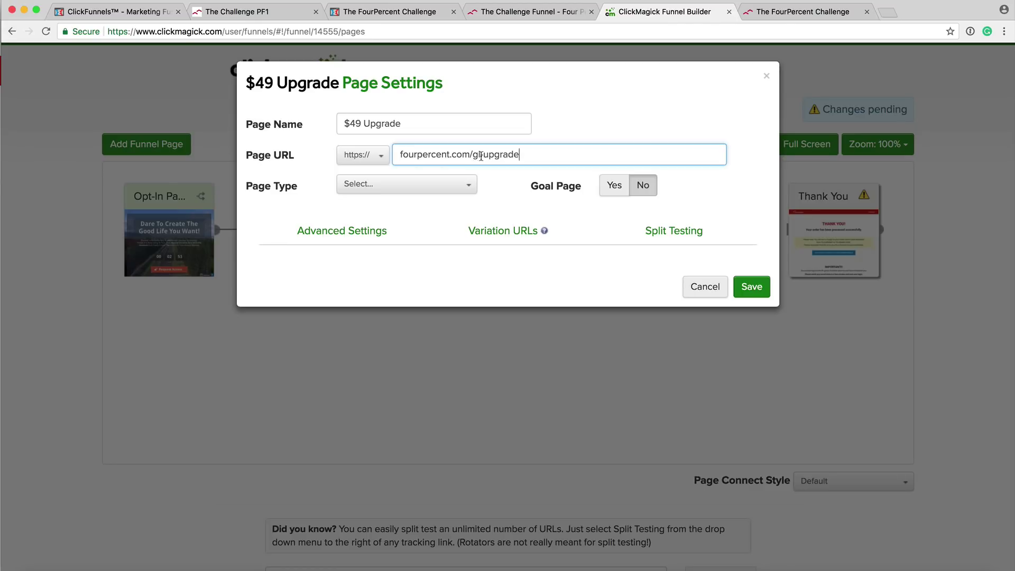
left_click(458, 192)
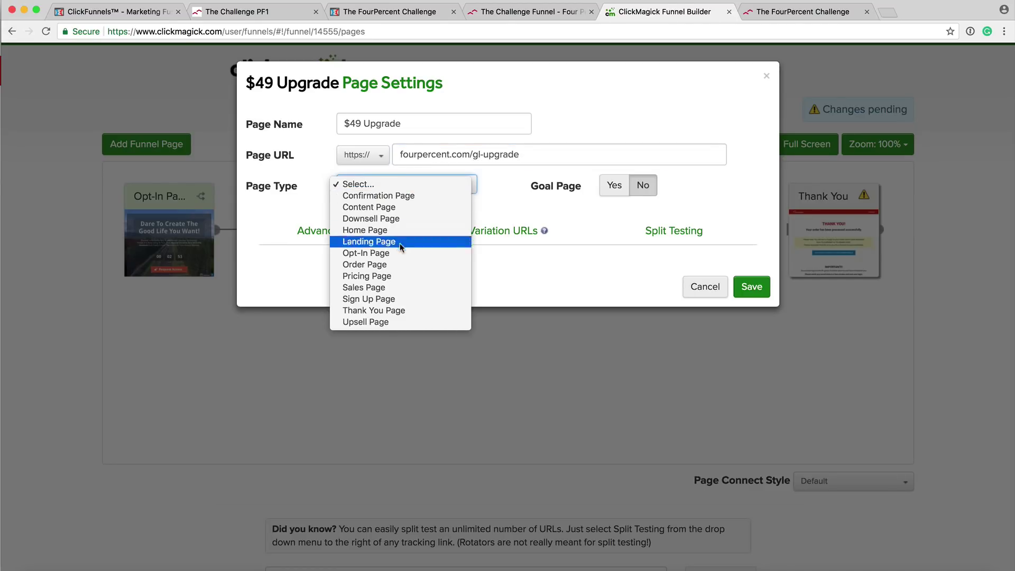
left_click(381, 322)
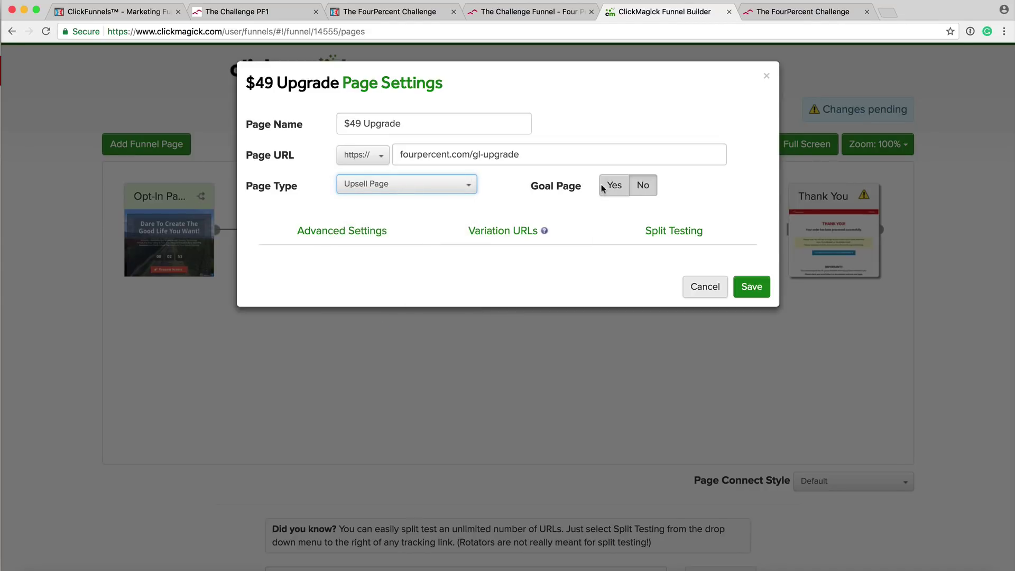
Mark the page as a Sale goal worth 1.00 and save its settings.
left_click(614, 189)
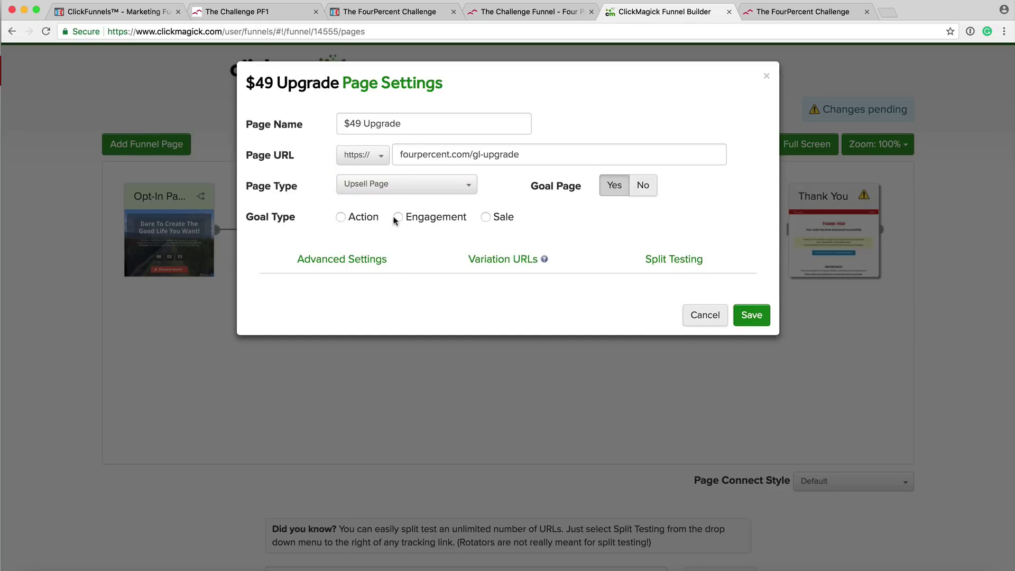
left_click(485, 216)
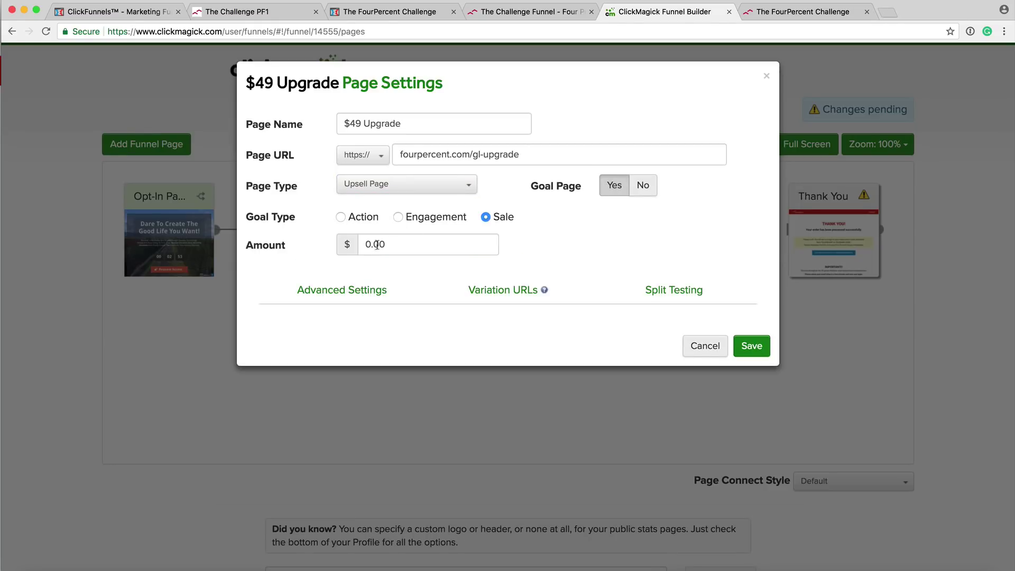
left_click(370, 246)
key("BackSpace")
type("1")
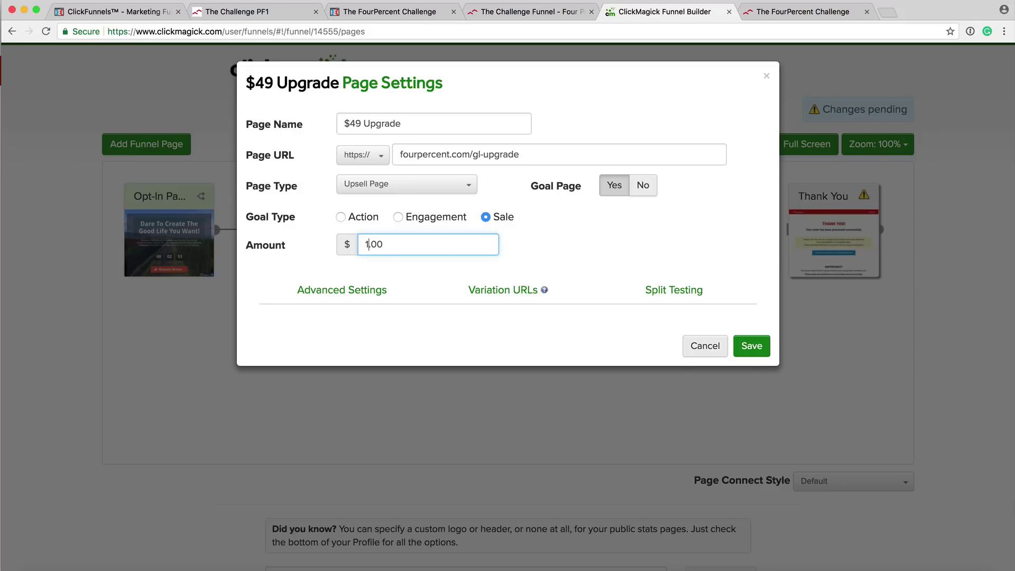
left_click(532, 236)
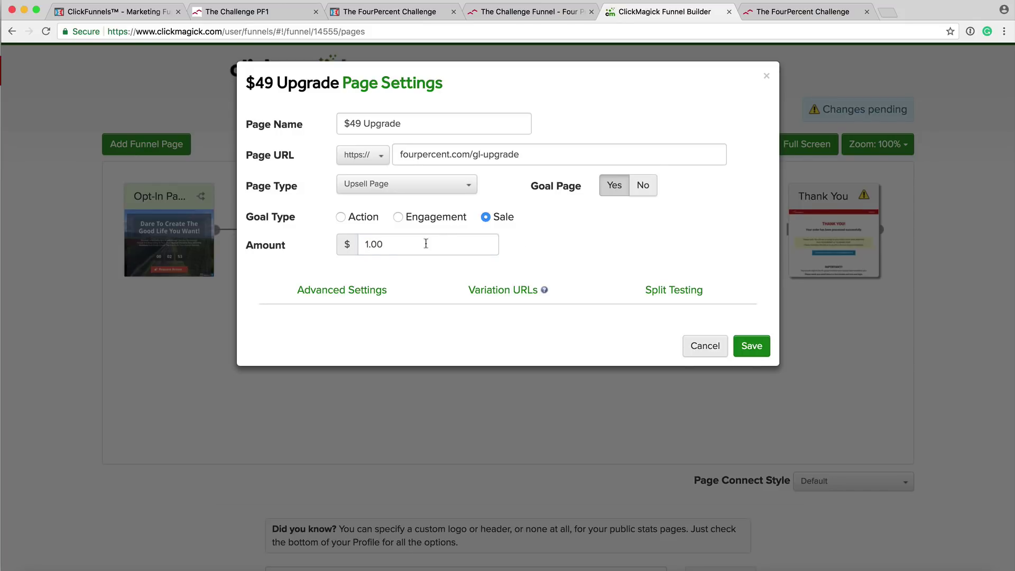
left_click(465, 298)
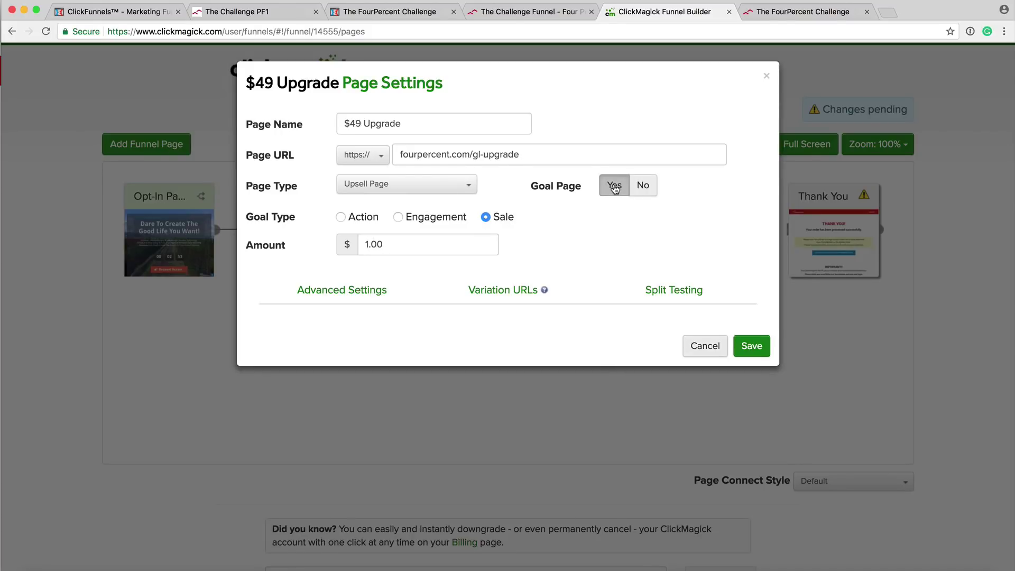
left_click(752, 348)
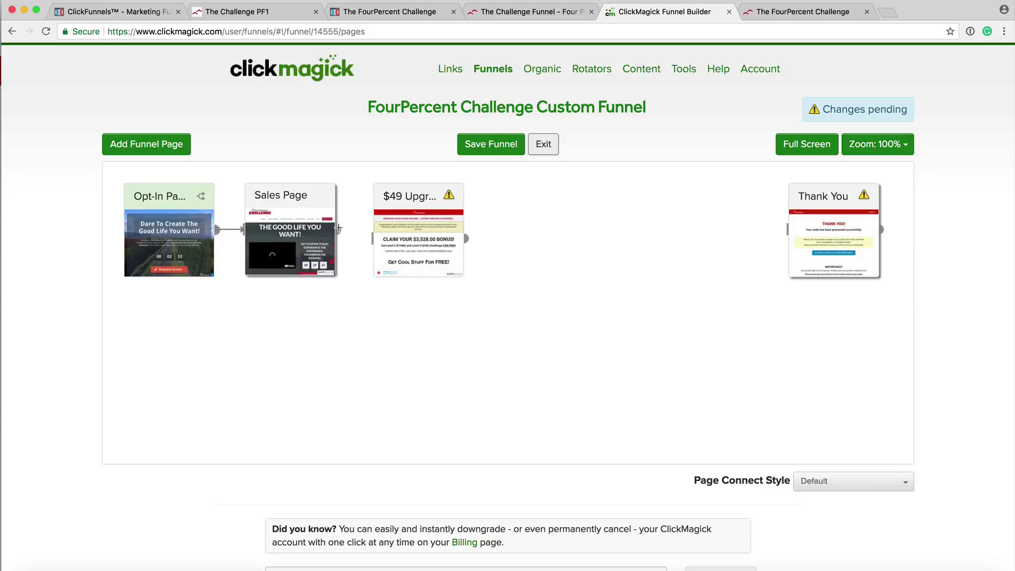
Connect the Sales Page to the $49 Upgrade page.
left_click_drag(339, 228, 374, 238)
mouse_move(418, 195)
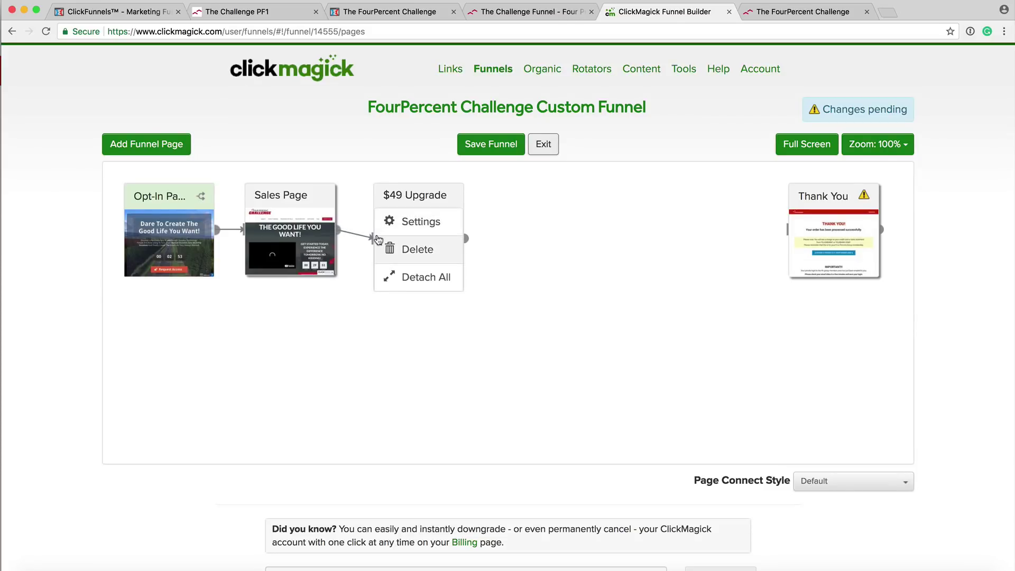
mouse_move(417, 194)
left_mouse_down()
mouse_move(455, 195)
mouse_move(418, 191)
left_mouse_up()
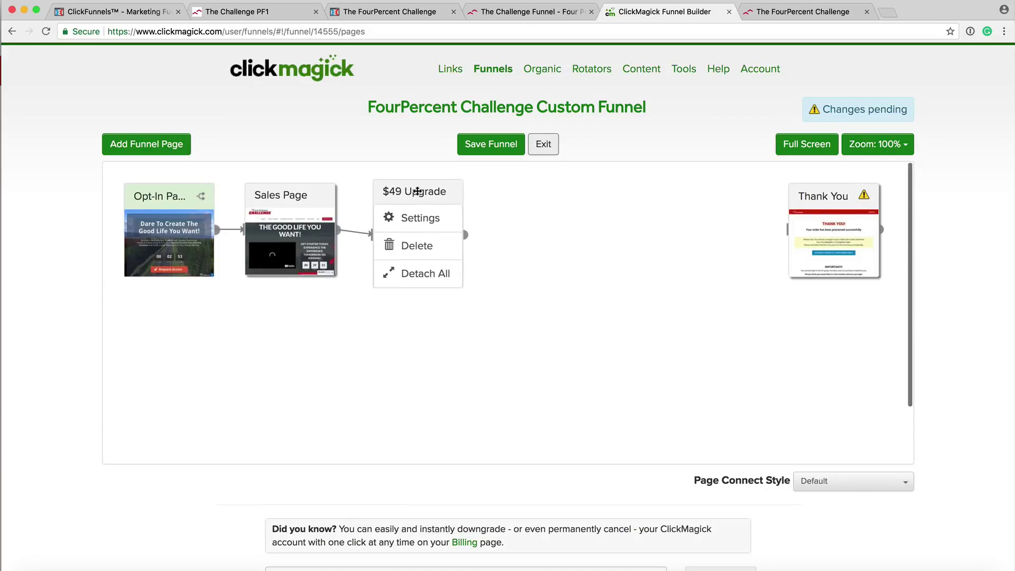
Add a new funnel page right of $49 Upgrade and name it '$497 Upgrade'.
left_click(162, 150)
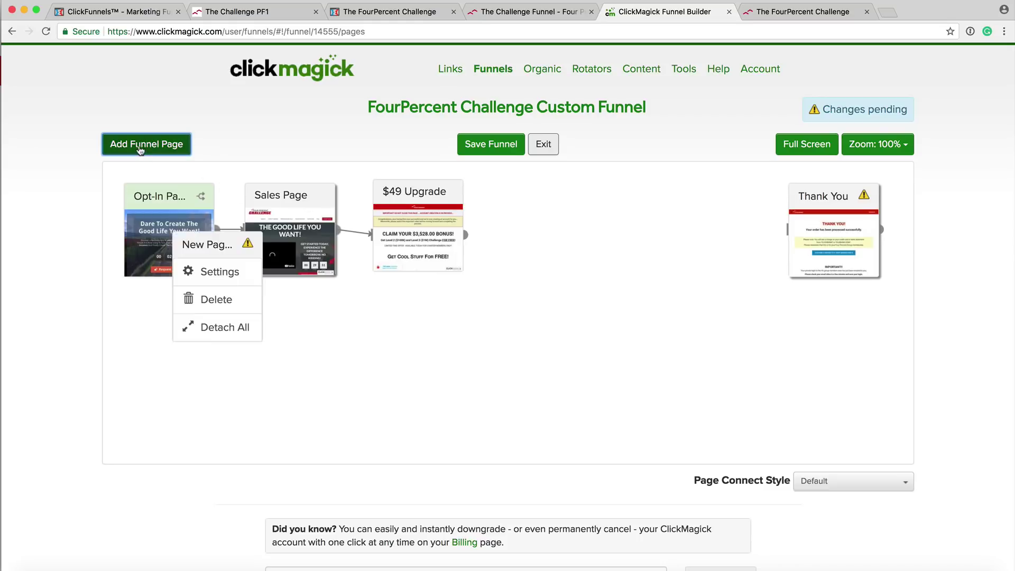
left_click_drag(205, 239, 536, 188)
left_click(555, 224)
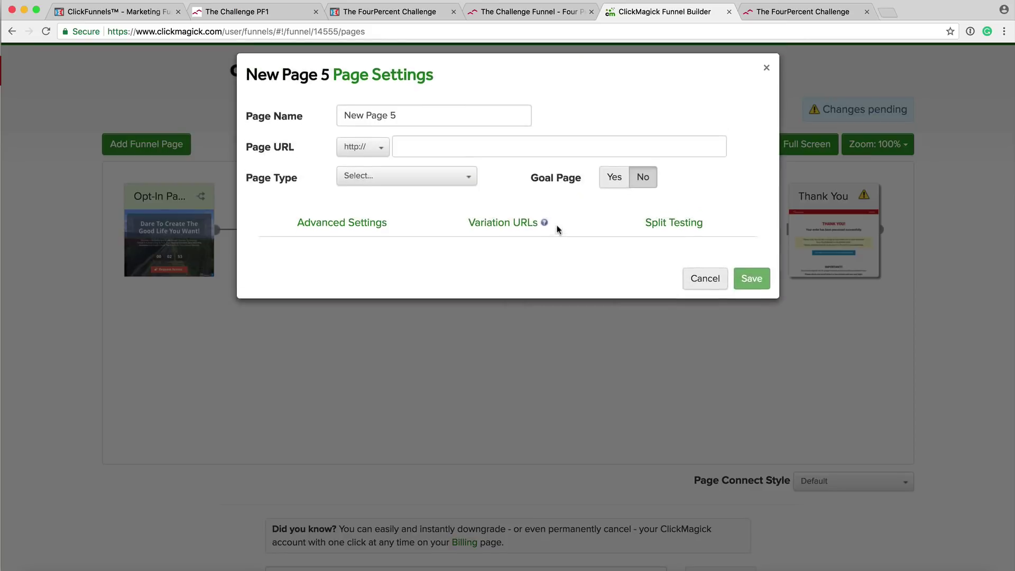
triple_click(413, 122)
type("$")
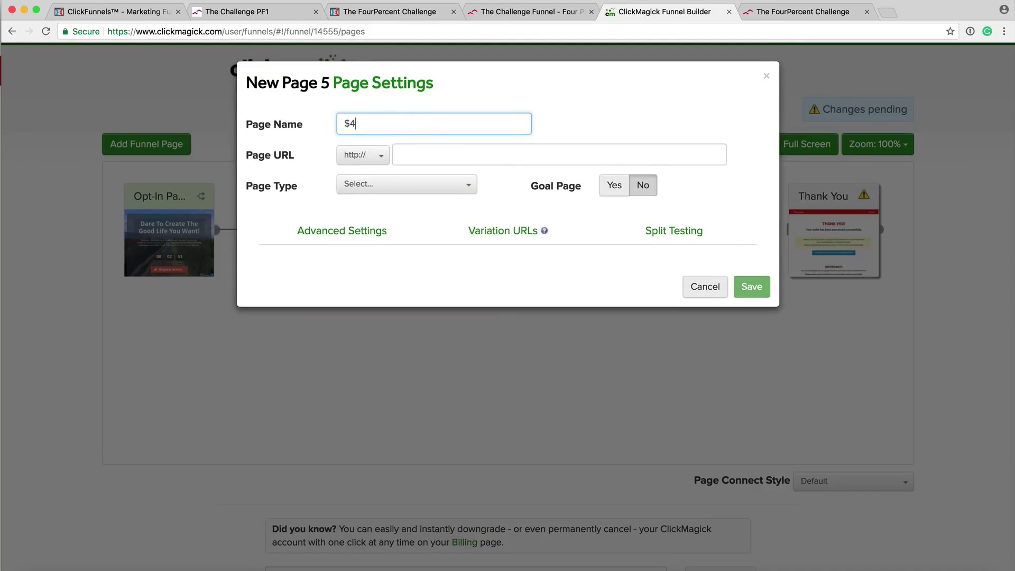
type("497 Upgrade")
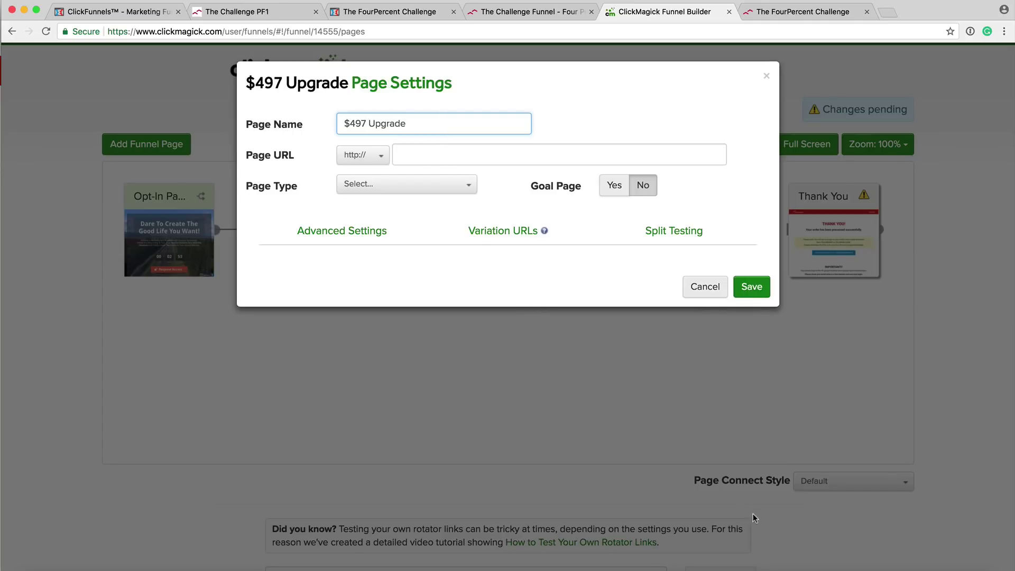
left_click(812, 559)
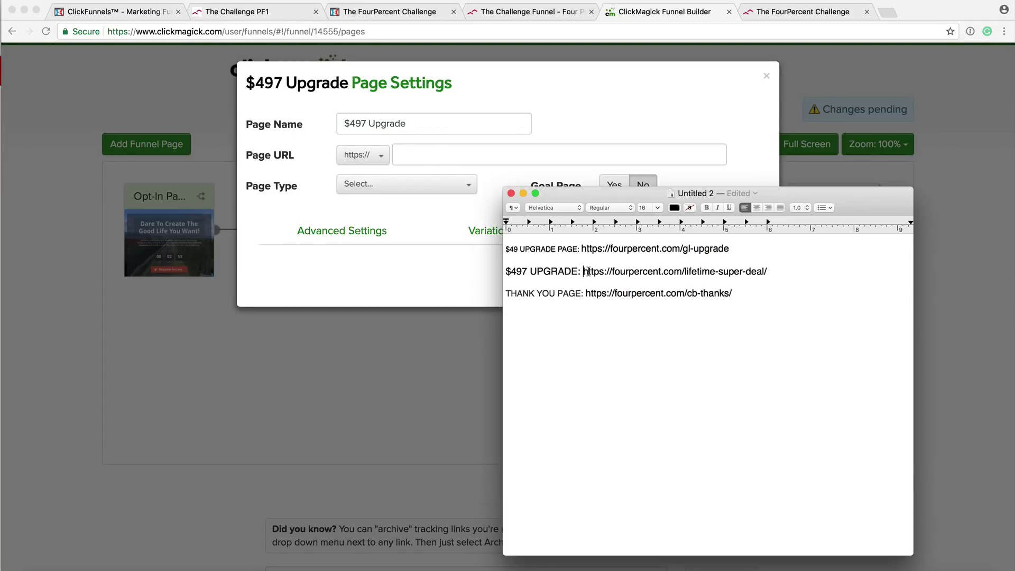
Enter fourpercent.com/lifetime-super-deal as the page URL and make it an Upsell Page.
left_click_drag(588, 271, 769, 271)
key("super+c")
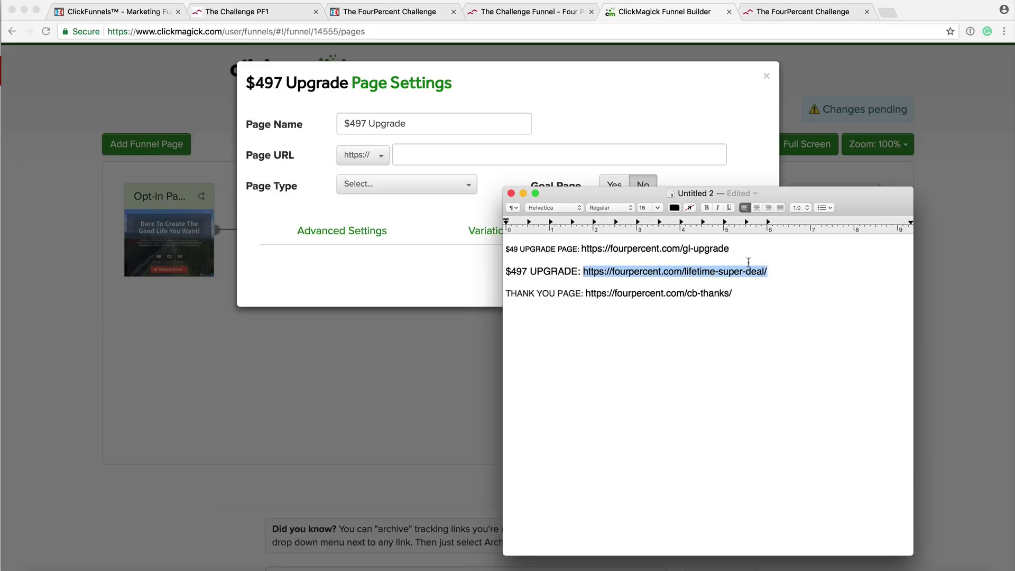
left_click(411, 153)
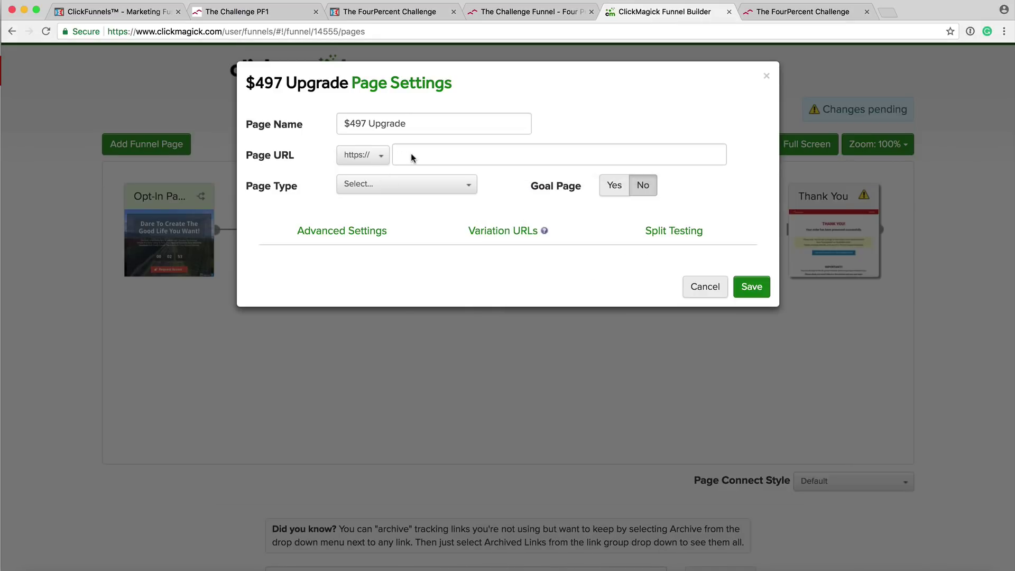
left_click(410, 153)
key("super+v")
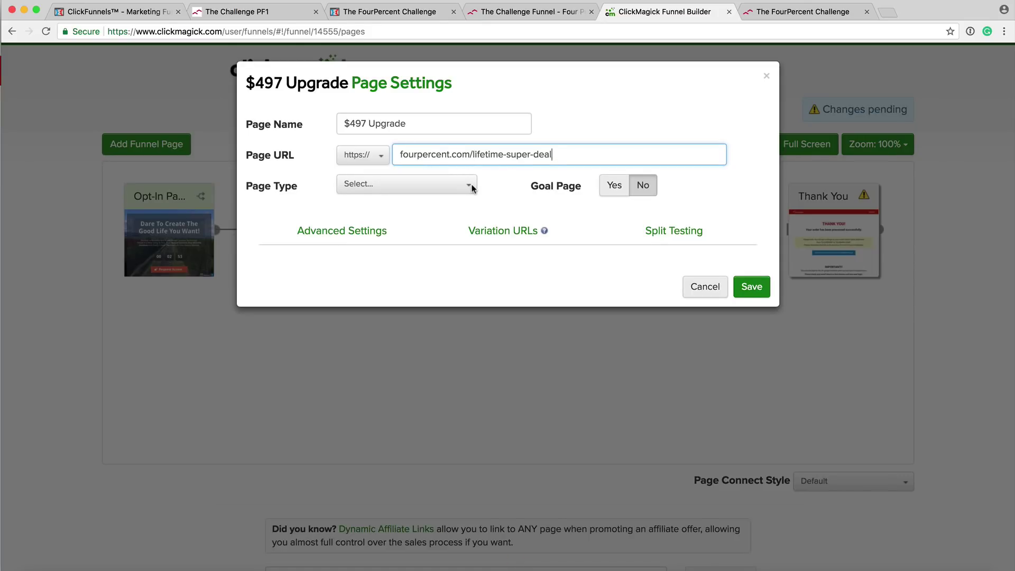
left_click(471, 186)
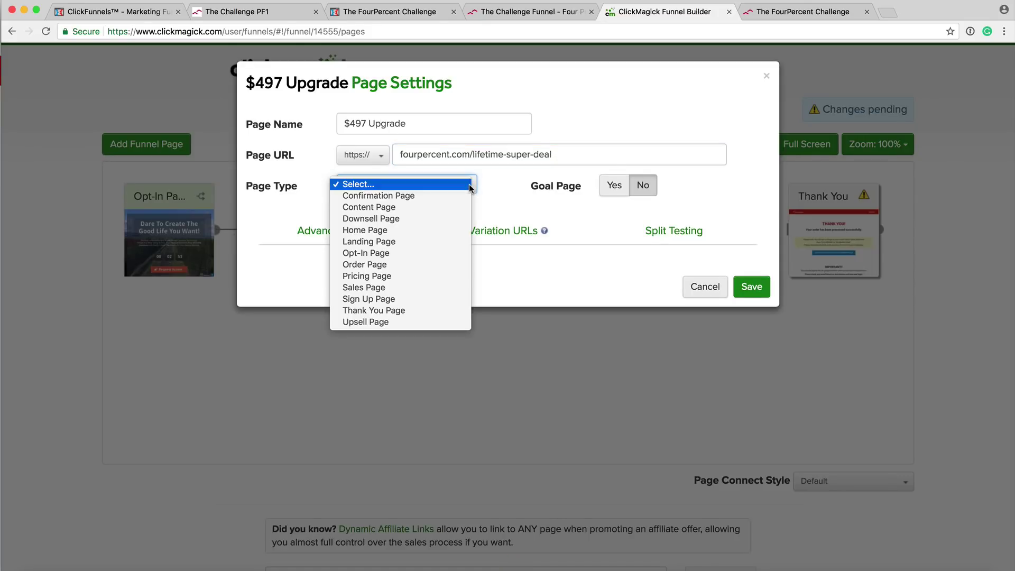
left_click(403, 323)
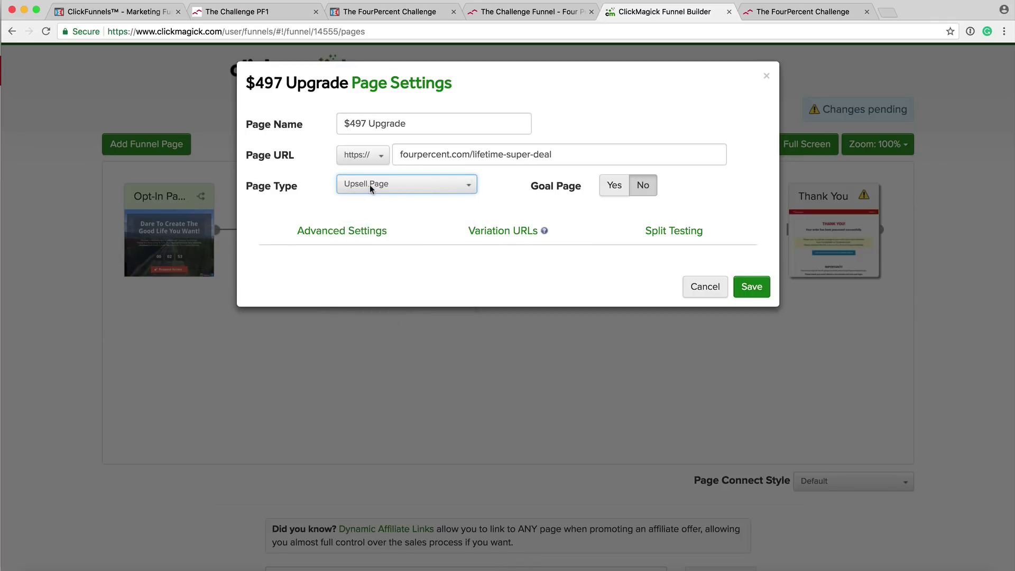
Mark the page as a Sale goal with an amount of 20.00.
left_click(616, 187)
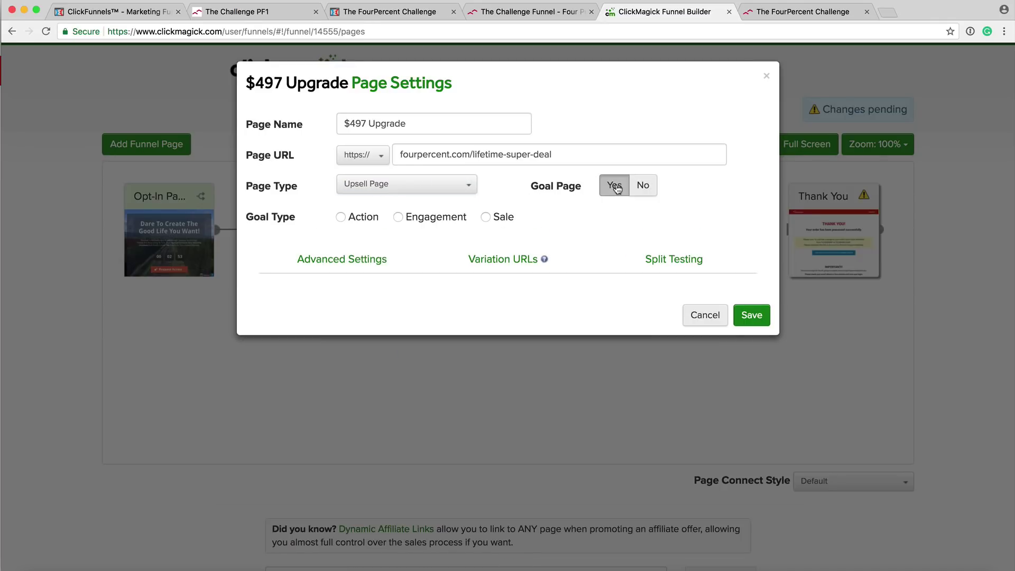
left_click(486, 218)
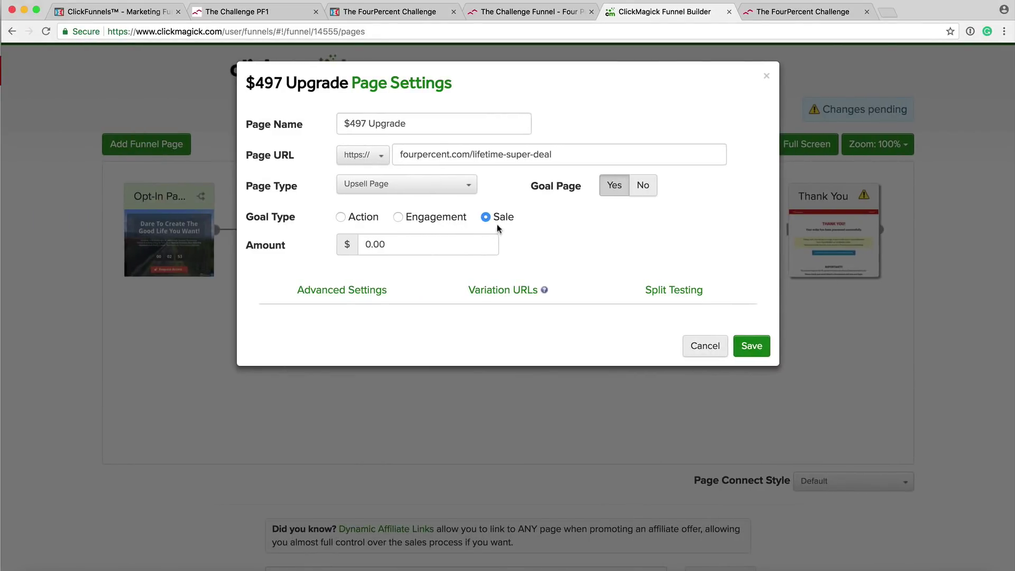
left_click(370, 244)
key("BackSpace")
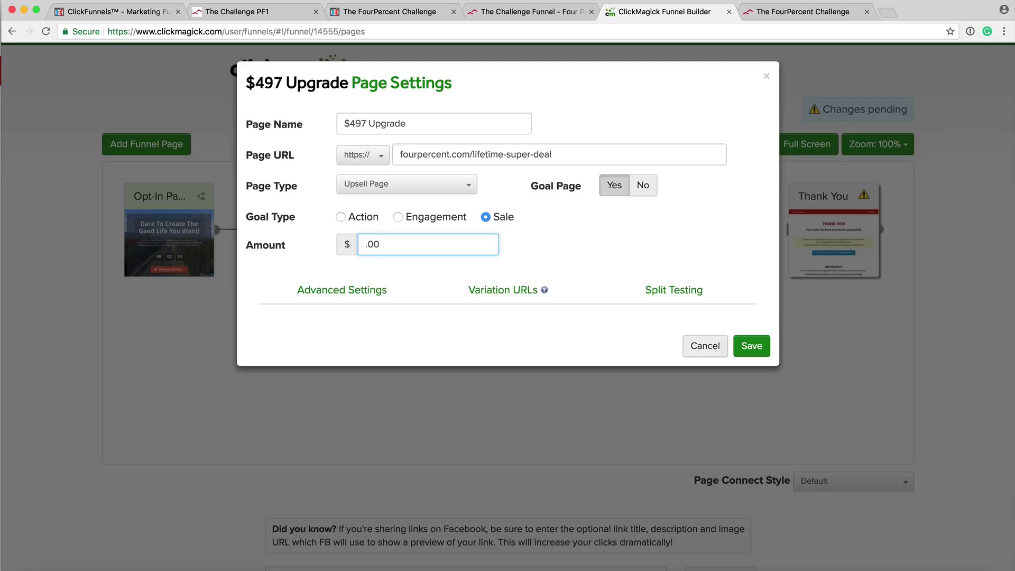
key("Delete")
key("Delete")
key("Delete")
key("Delete")
type("20.")
left_click(542, 243)
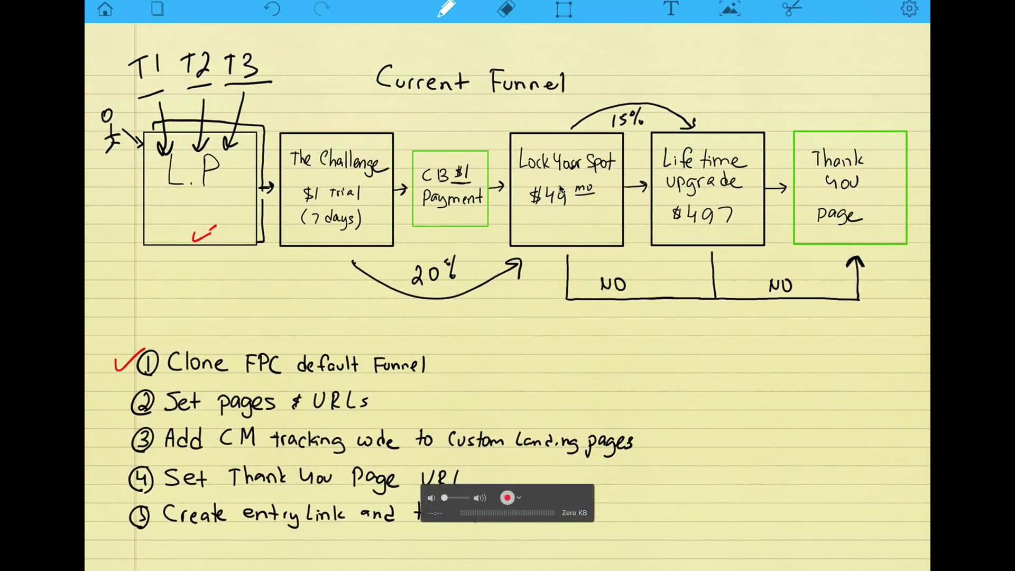
Change the handwritten $40 in the Lock Your Spot box to $49.
left_click_drag(562, 199, 562, 206)
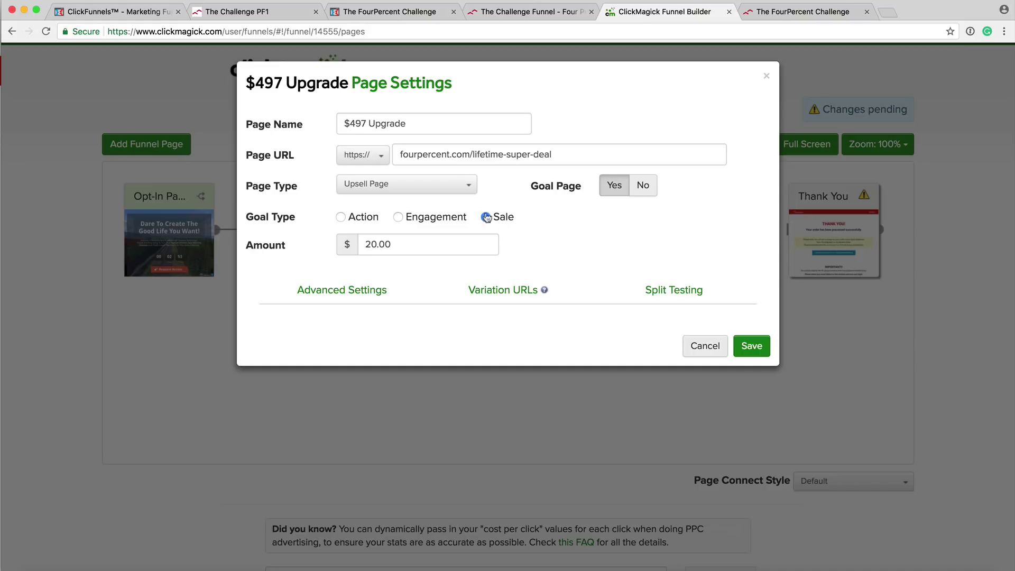
Save $497 Upgrade, connect $49 Upgrade to it, and open the Thank You page settings.
left_click(755, 348)
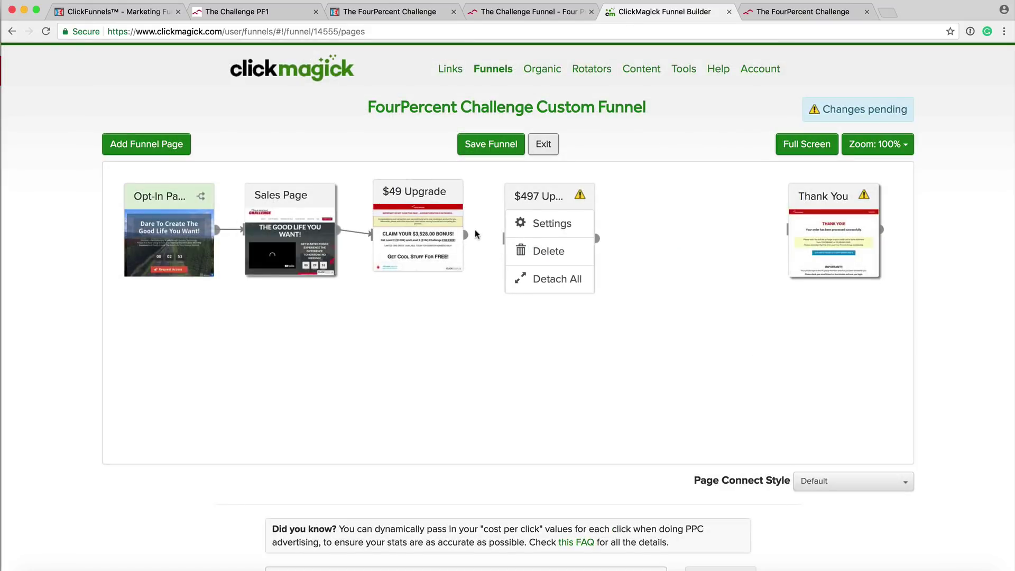
left_click_drag(466, 235, 505, 238)
left_click_drag(546, 194, 554, 190)
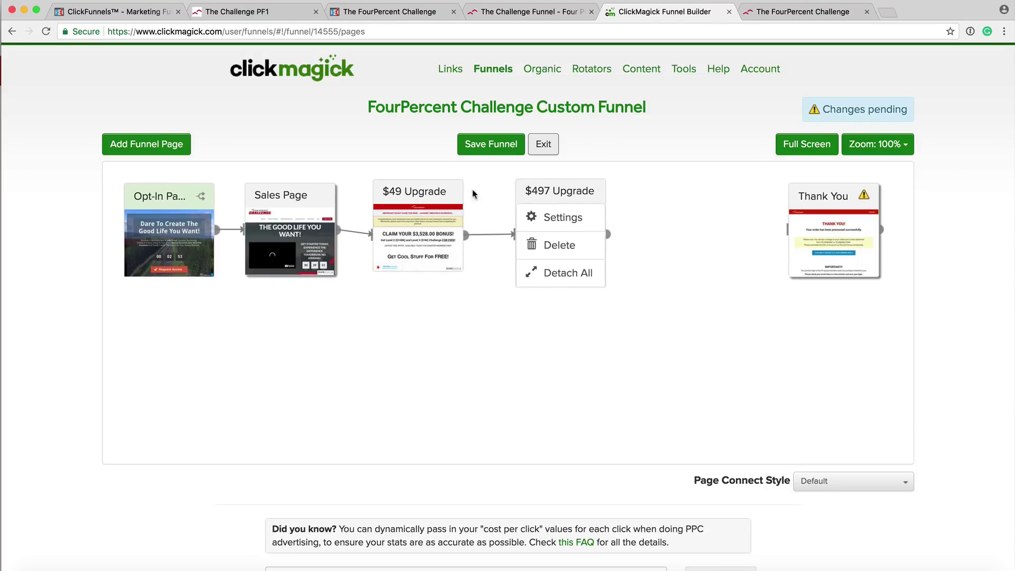
left_click_drag(817, 194, 694, 190)
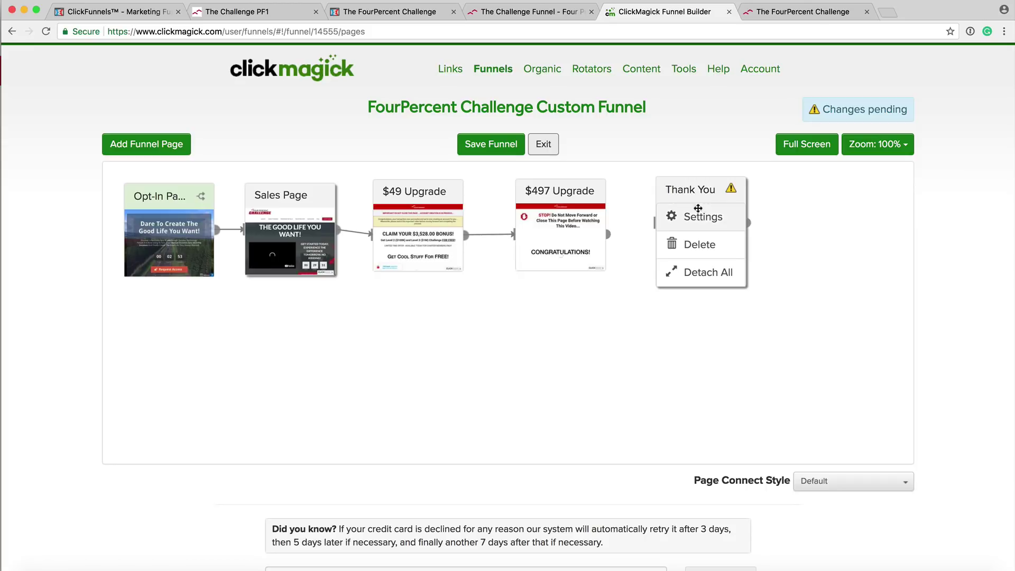
left_click(699, 218)
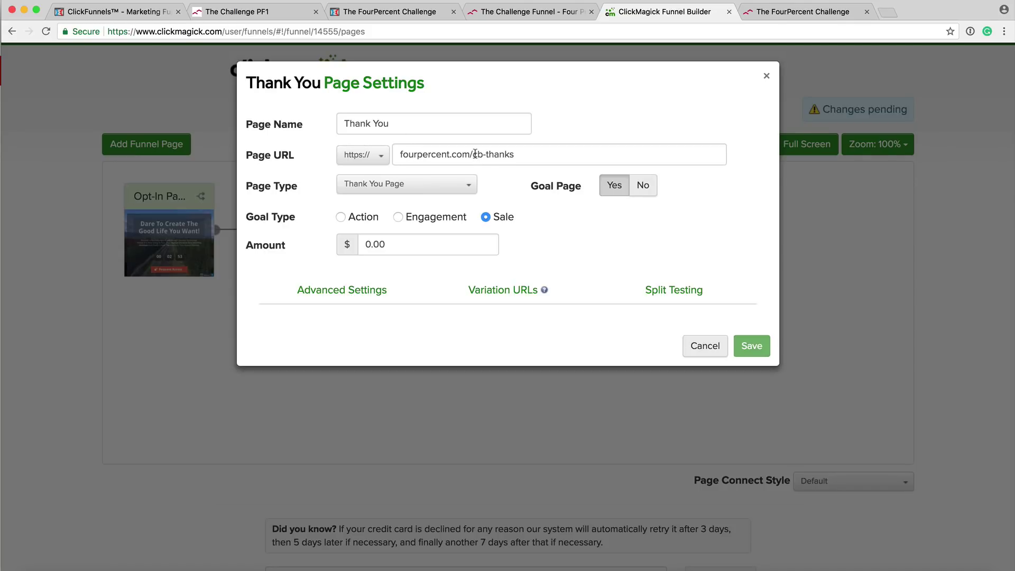
Change the Thank You URL to fourpercent.com/cb-thanks, set the amount to 200.00, and save.
type("-")
left_click_drag(369, 243, 364, 243)
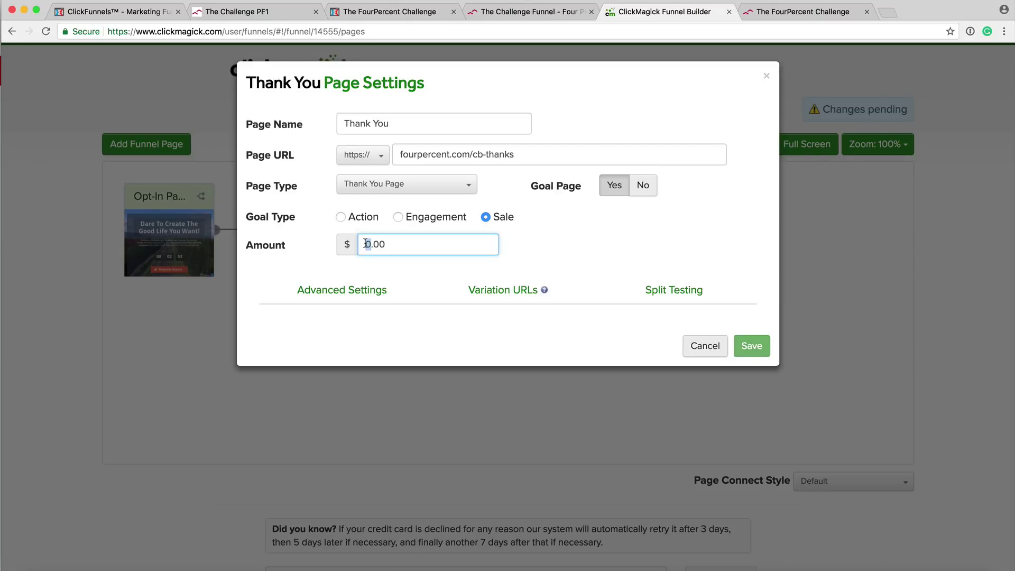
key("ctrl+Right")
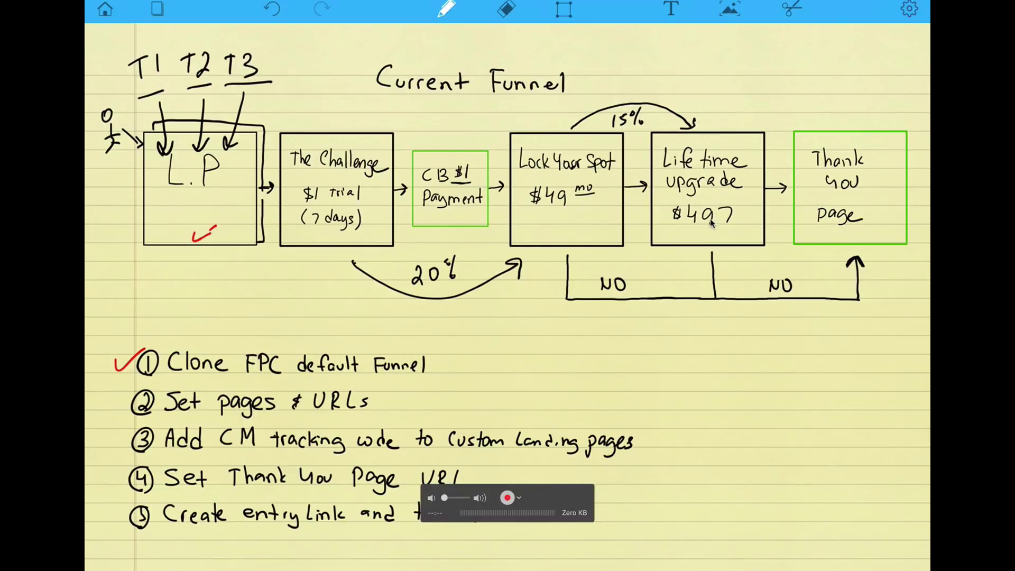
key("ctrl+Left")
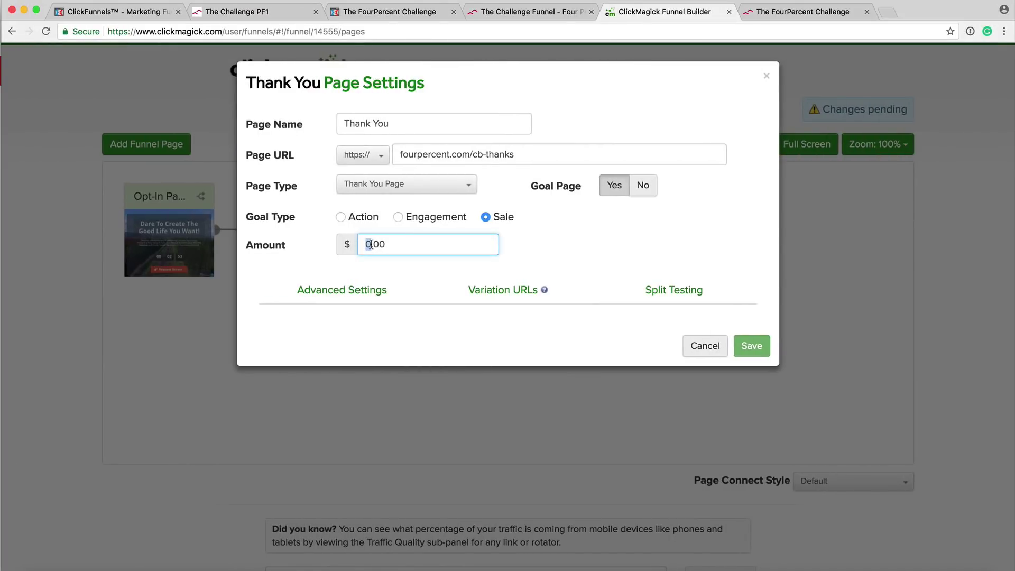
left_click(371, 245)
key("BackSpace")
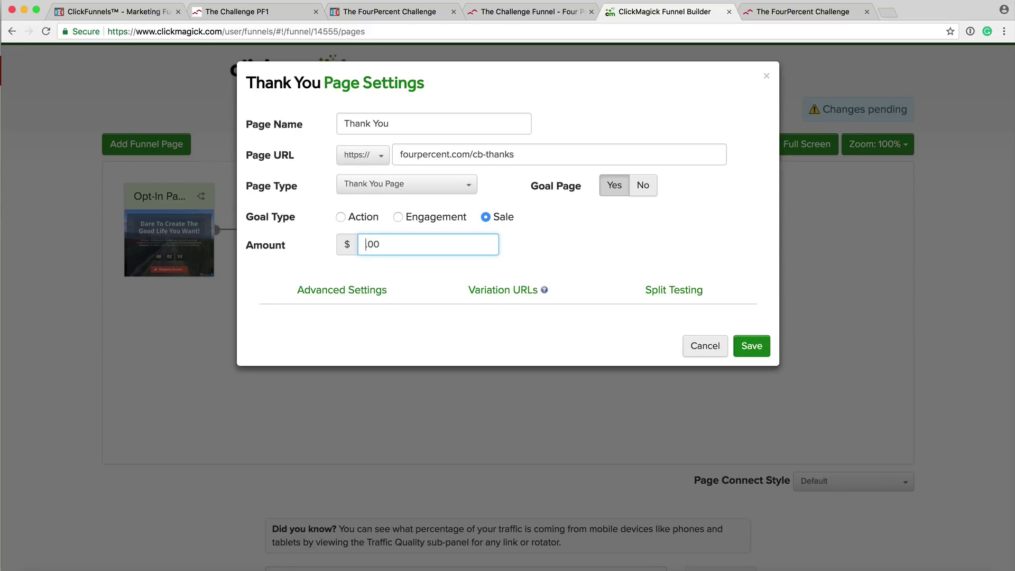
type("200")
left_click(541, 249)
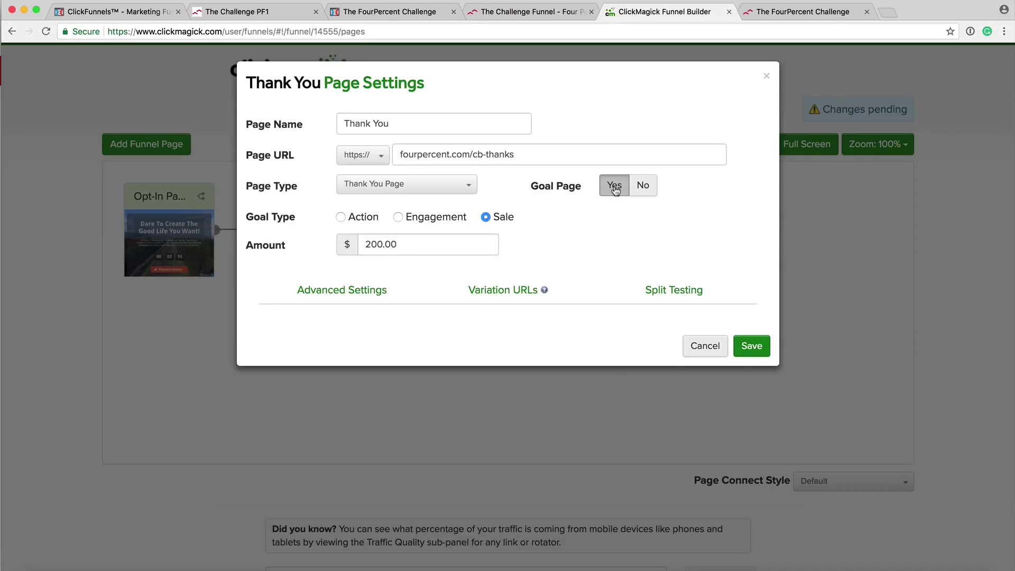
left_click(753, 348)
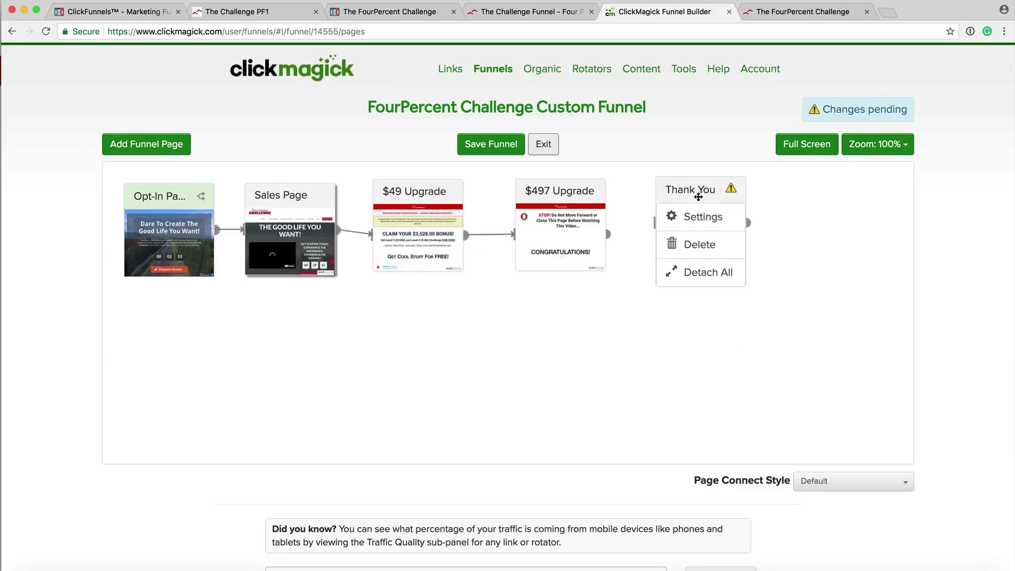
Connect $497 Upgrade and $49 Upgrade to Thank You, placing Thank You below them.
left_click_drag(698, 190, 732, 189)
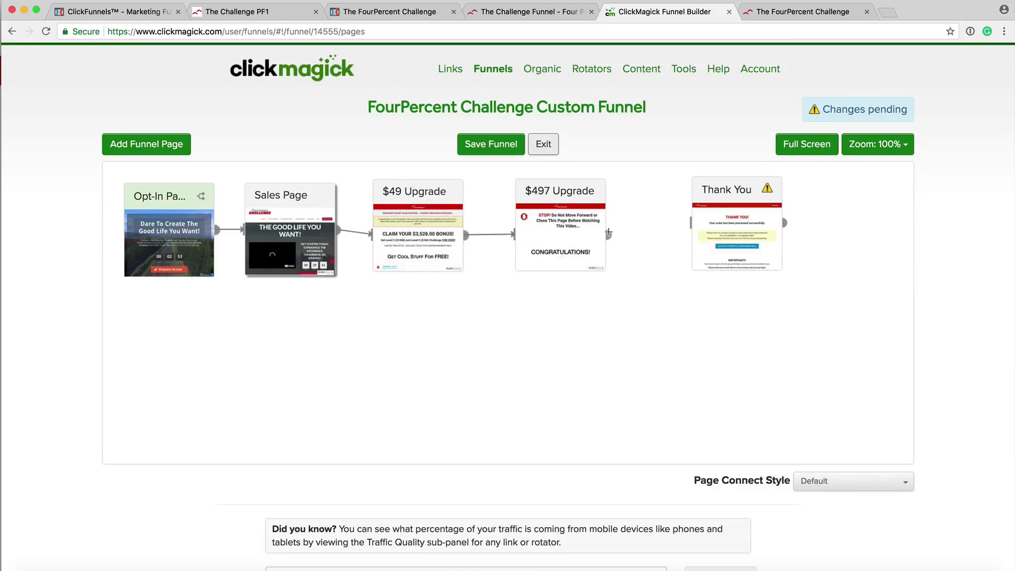
left_click_drag(616, 231, 692, 222)
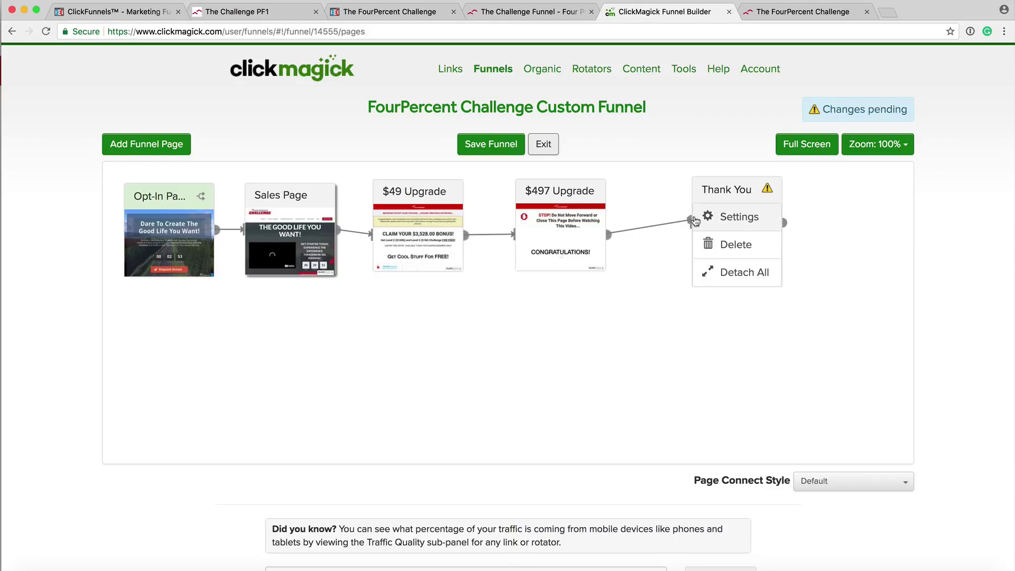
left_click_drag(732, 190, 749, 328)
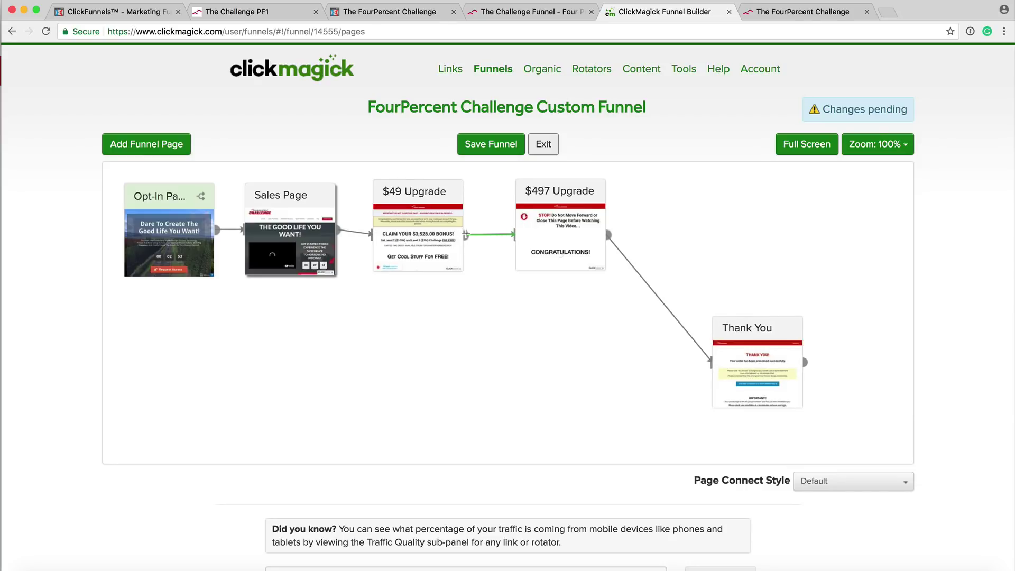
left_click_drag(468, 238, 720, 363)
left_click_drag(746, 327, 689, 352)
mouse_move(437, 233)
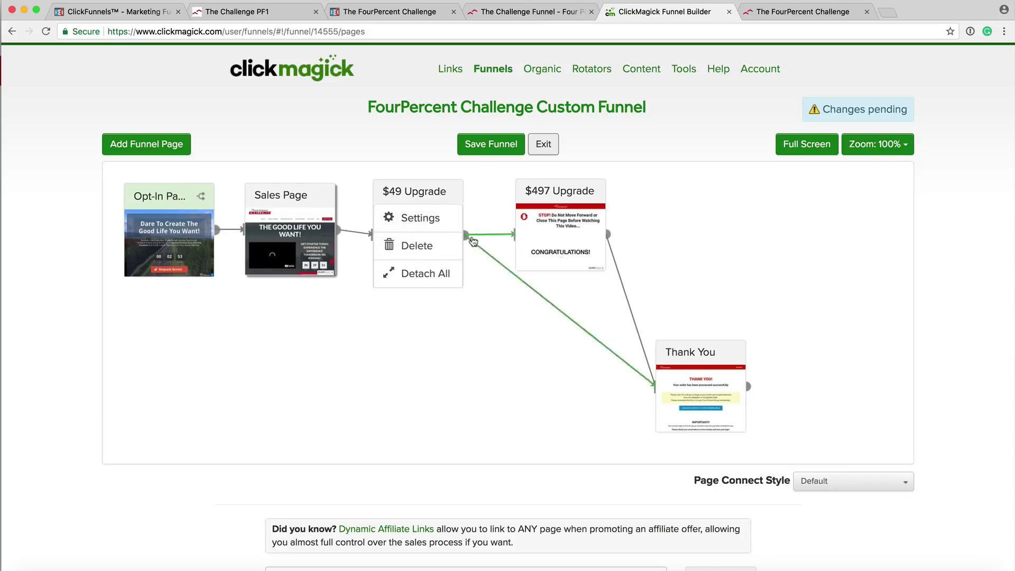
mouse_move(710, 394)
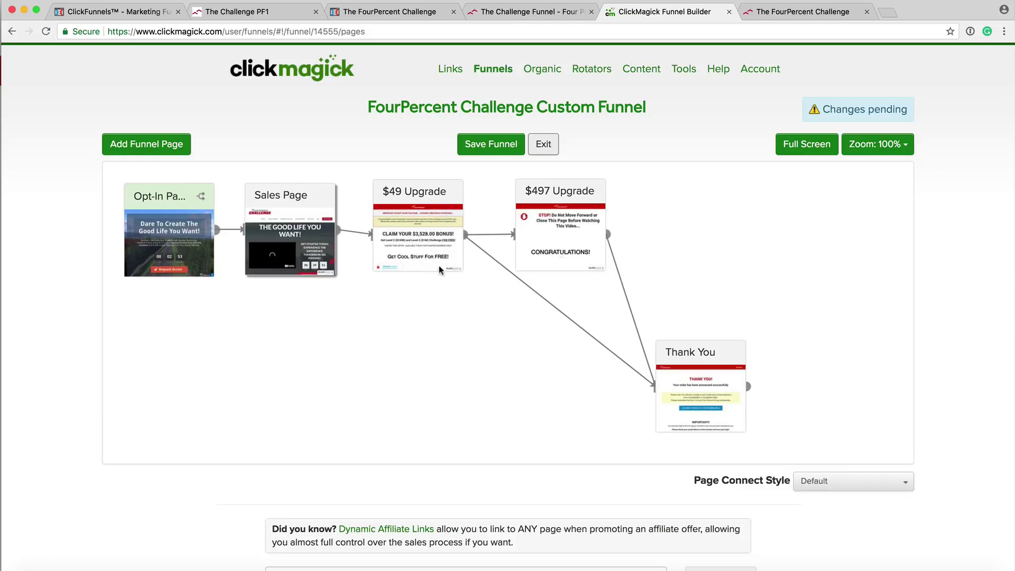
mouse_move(567, 199)
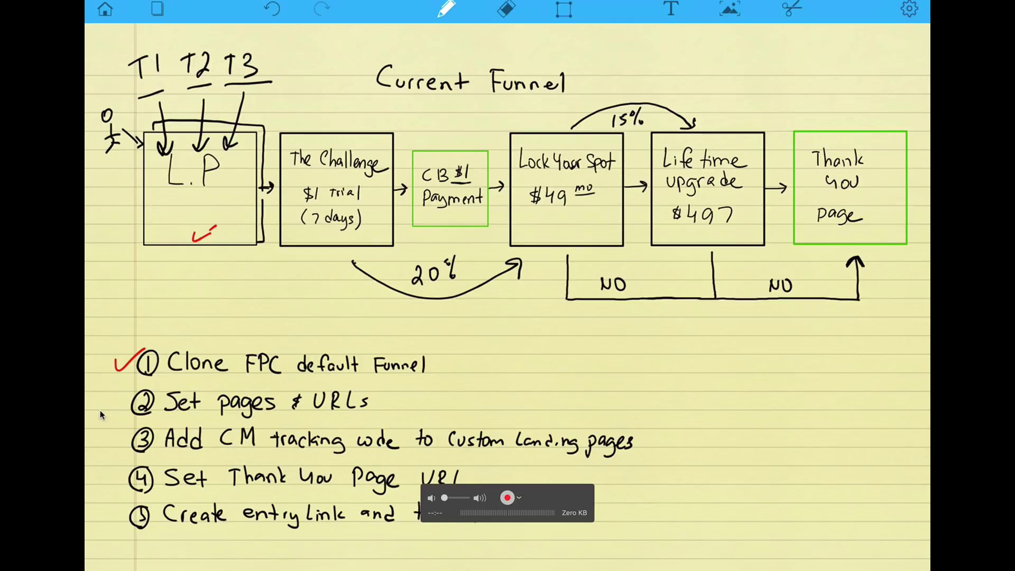
Draw a red checkmark beside item 2, Set pages & URLs, in the funnel plan.
left_click_drag(110, 398, 134, 389)
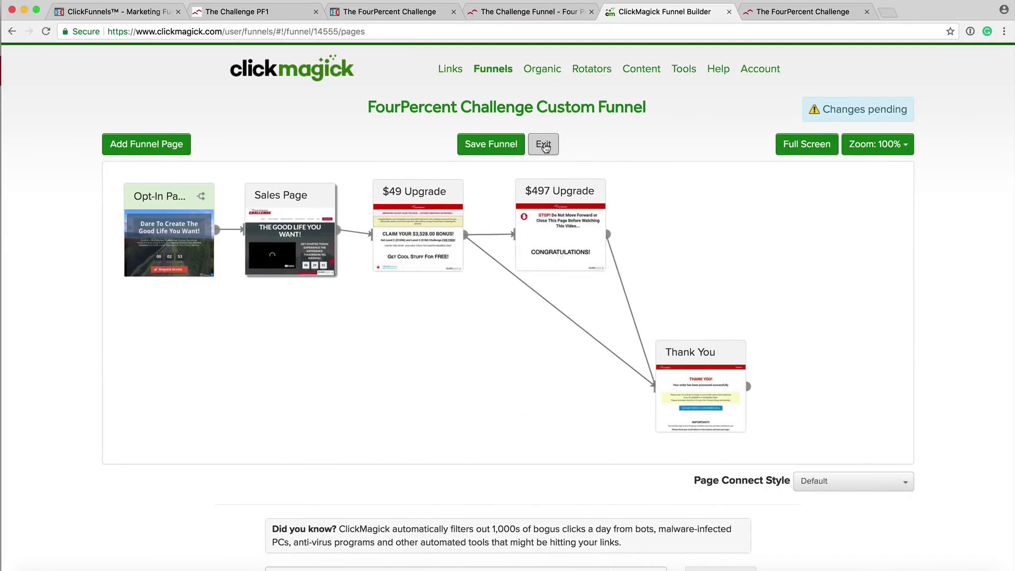
Save the funnel changes and open the custom funnel's Tracking Code page.
left_click(545, 147)
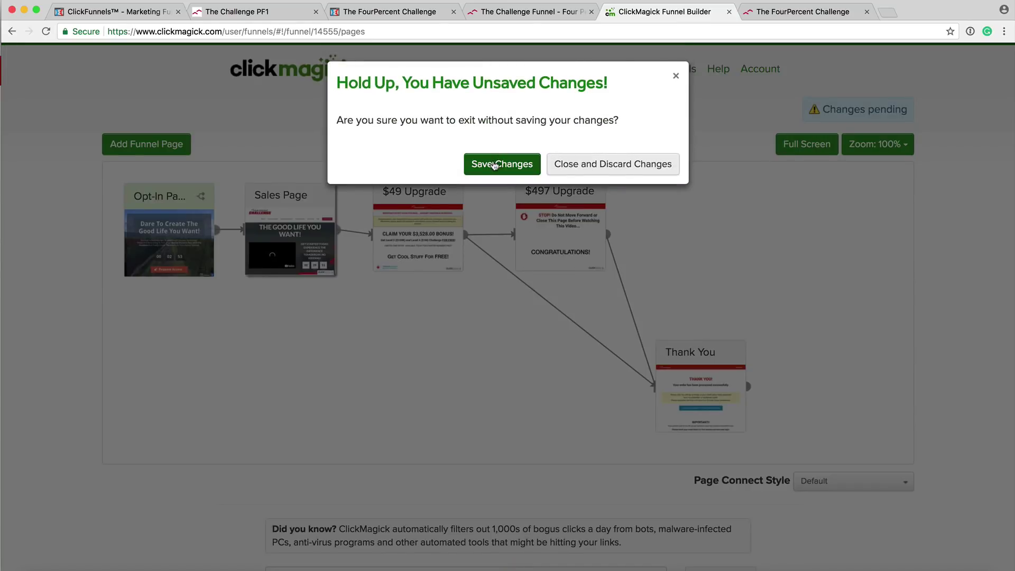
left_click(494, 165)
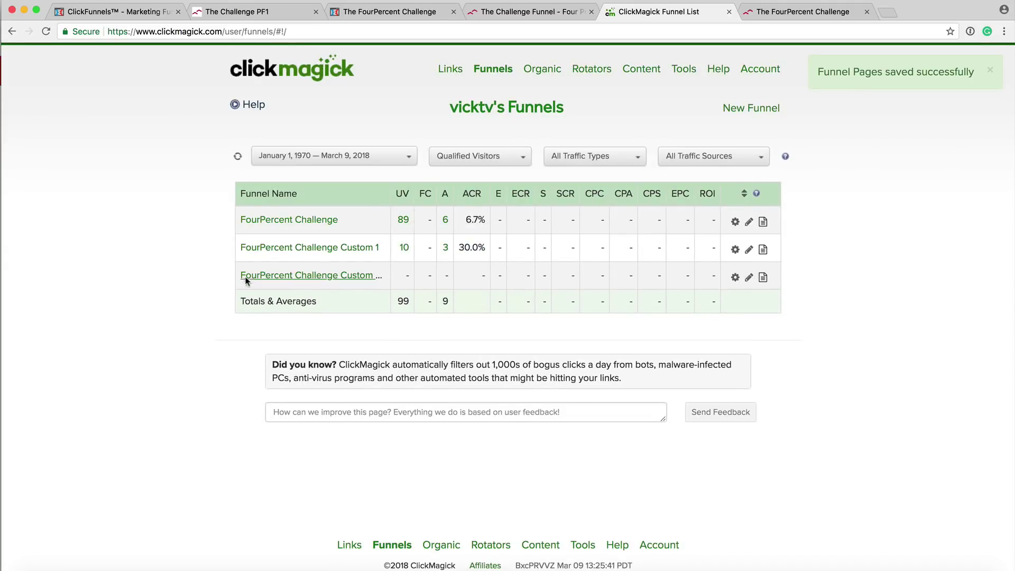
left_click(735, 279)
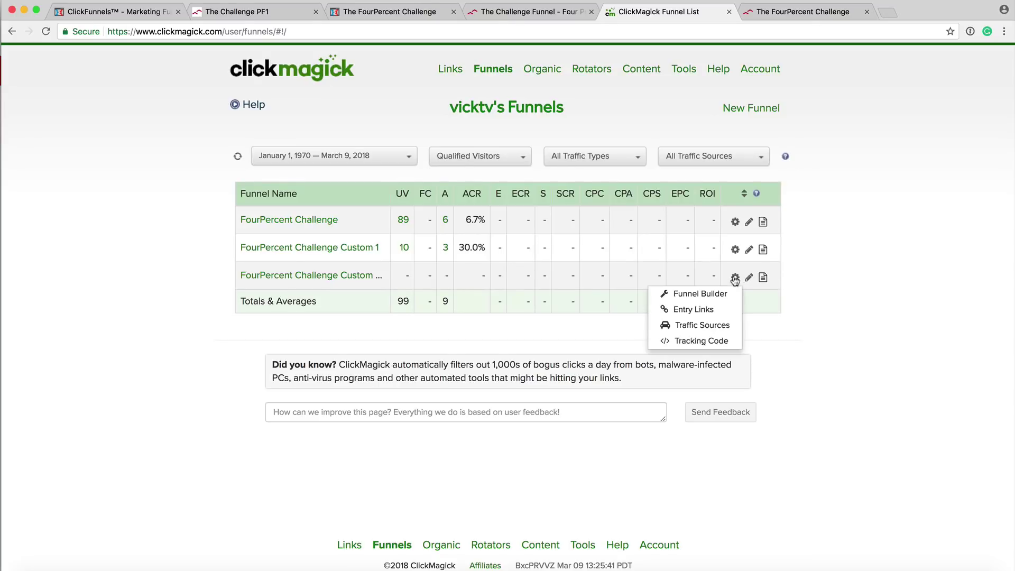
left_click(692, 343)
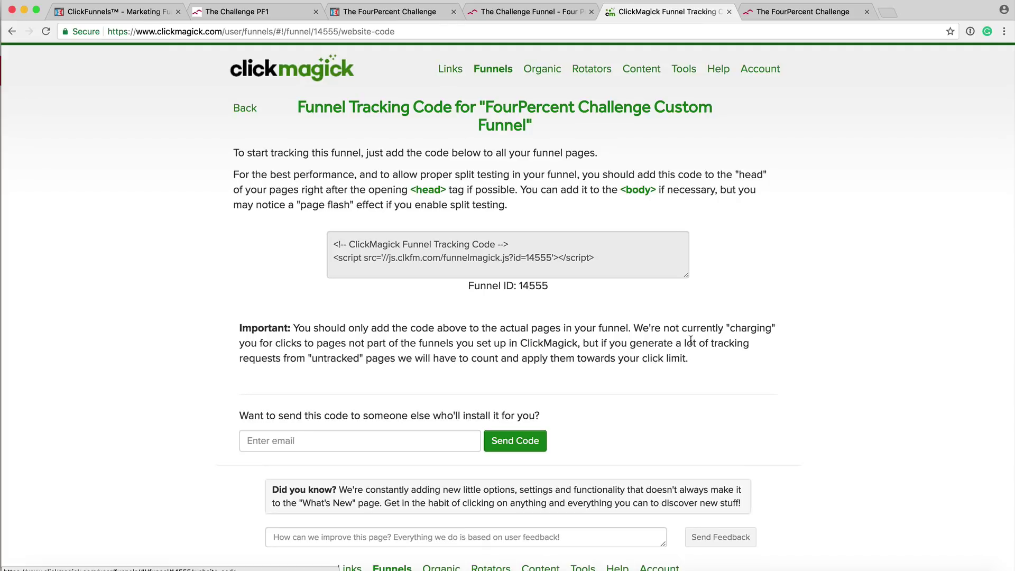
Copy the funnel tracking code and return to the ClickFunnels funnel overview.
left_click(337, 241)
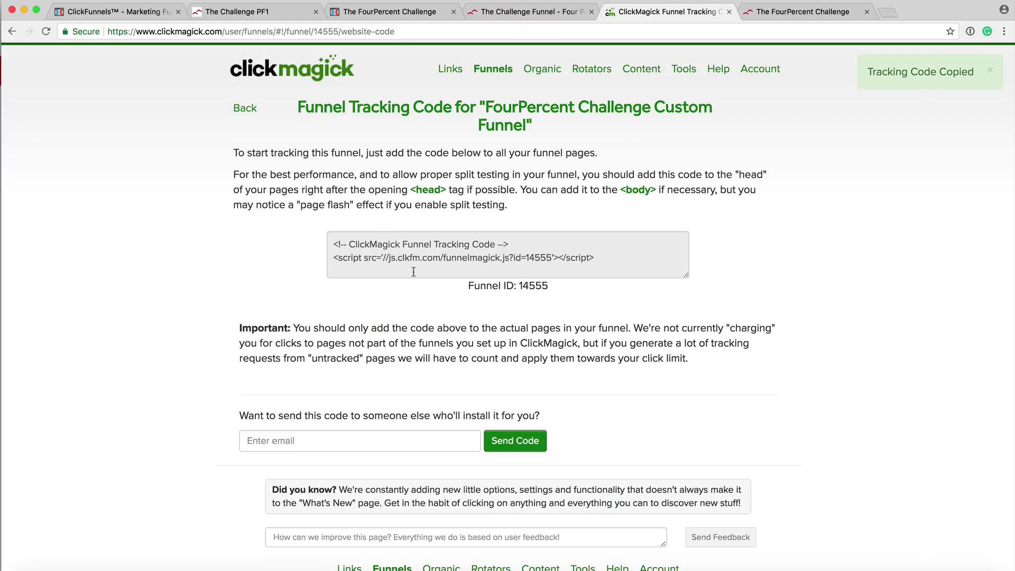
key("ctrl+Right")
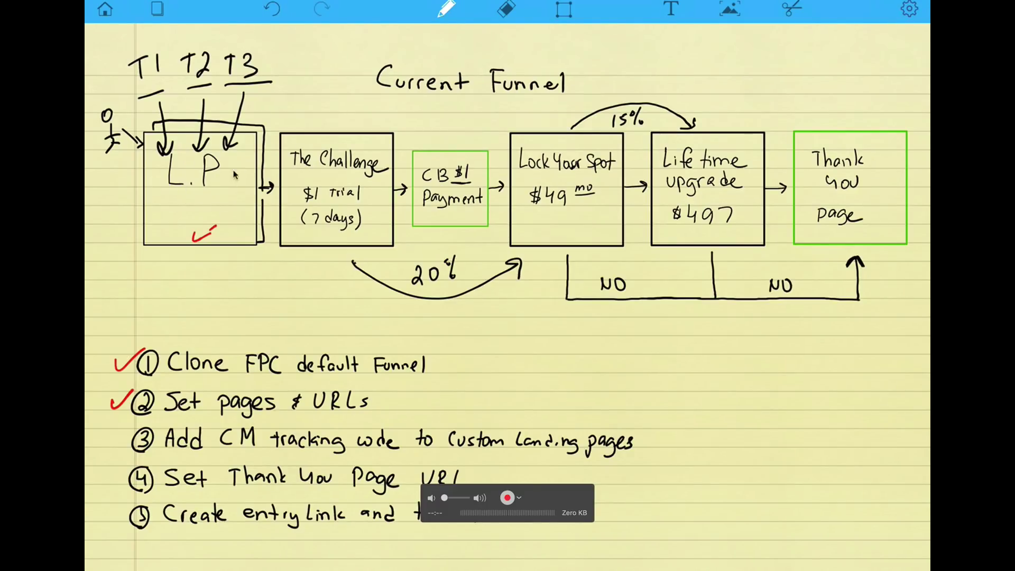
key("ctrl+Left")
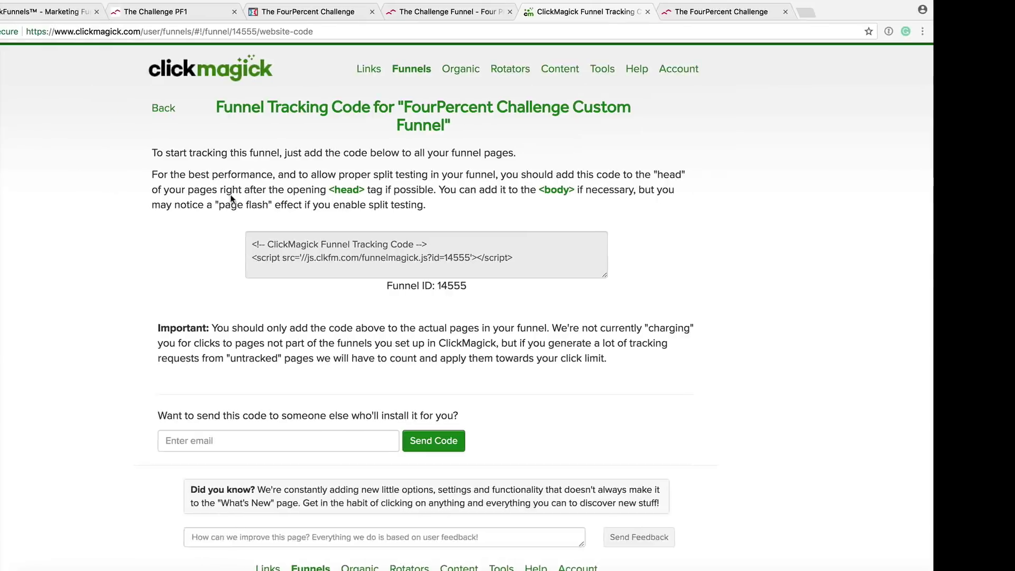
key("super+1")
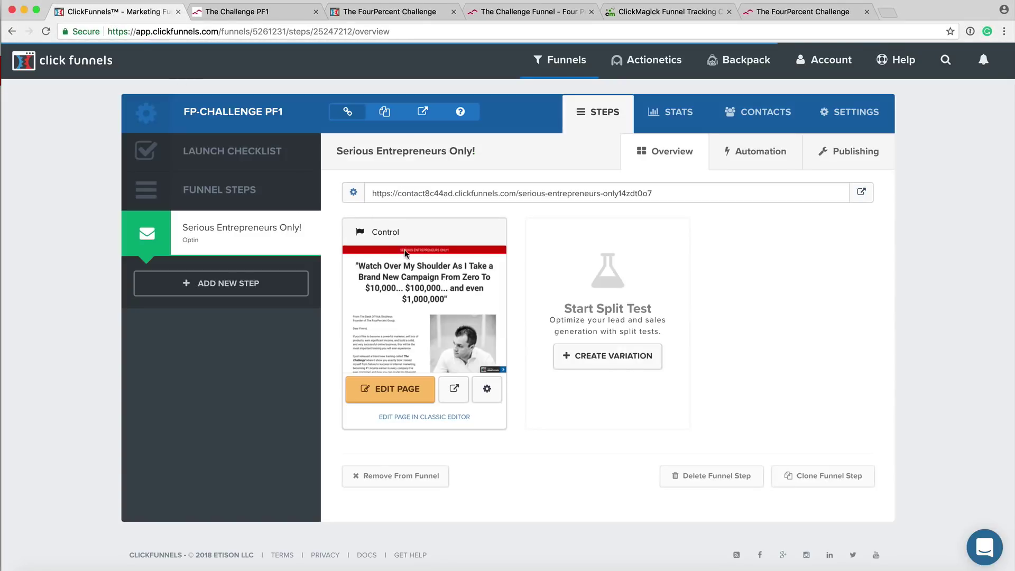
Open the opt-in page's Tracking Code settings in the ClickFunnels editor.
left_click(389, 392)
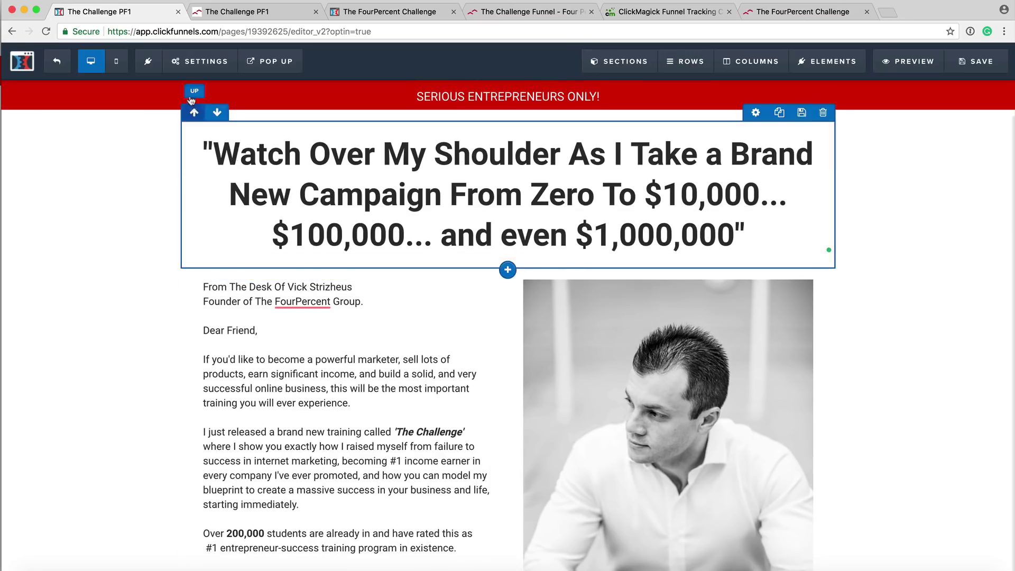
left_click(196, 61)
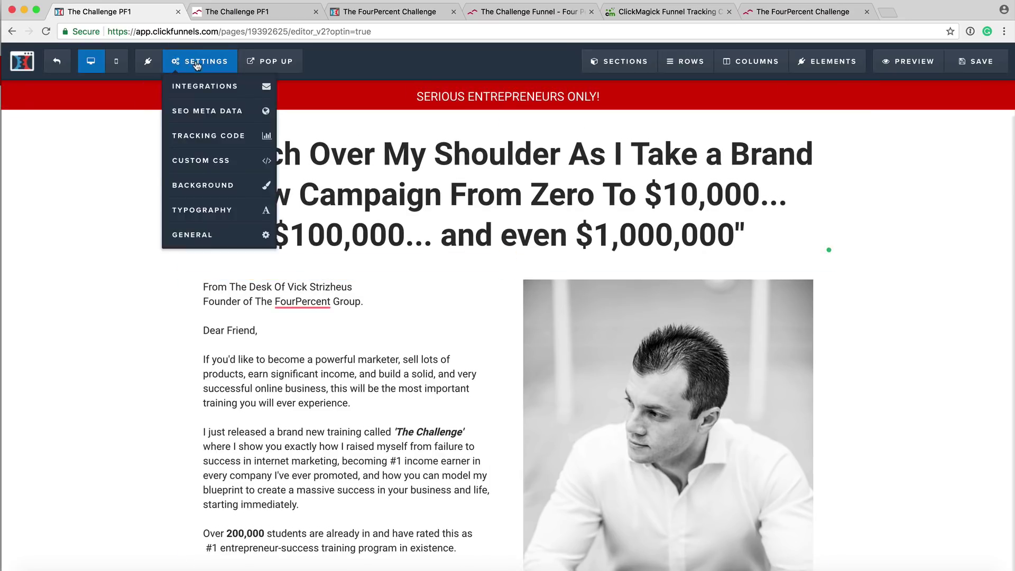
left_click(200, 138)
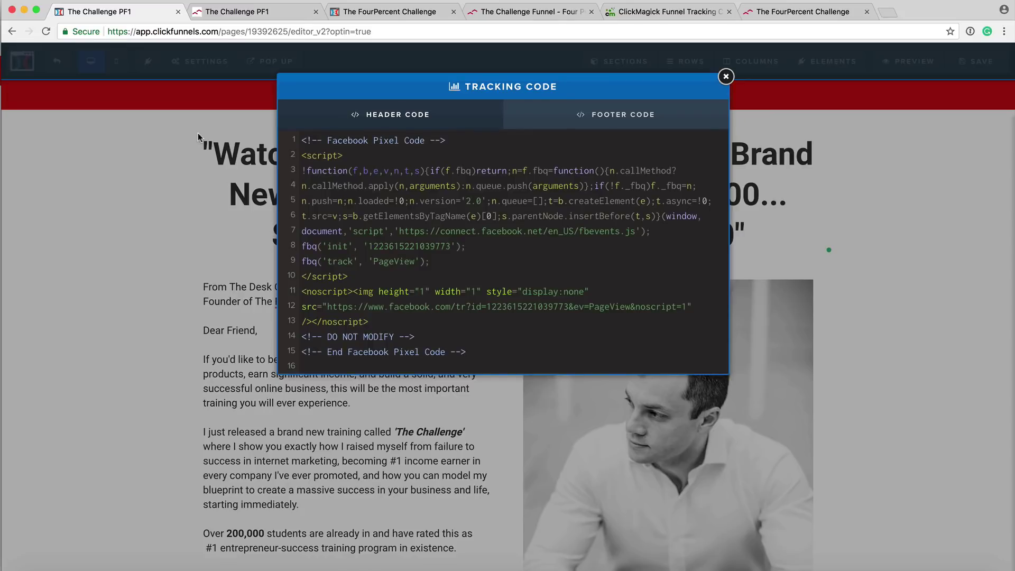
Paste the ClickMagick code above the Facebook Pixel in Header Code, save, and exit the editor.
left_click(301, 140)
key("Return")
key("Return")
key("Return")
key("Return")
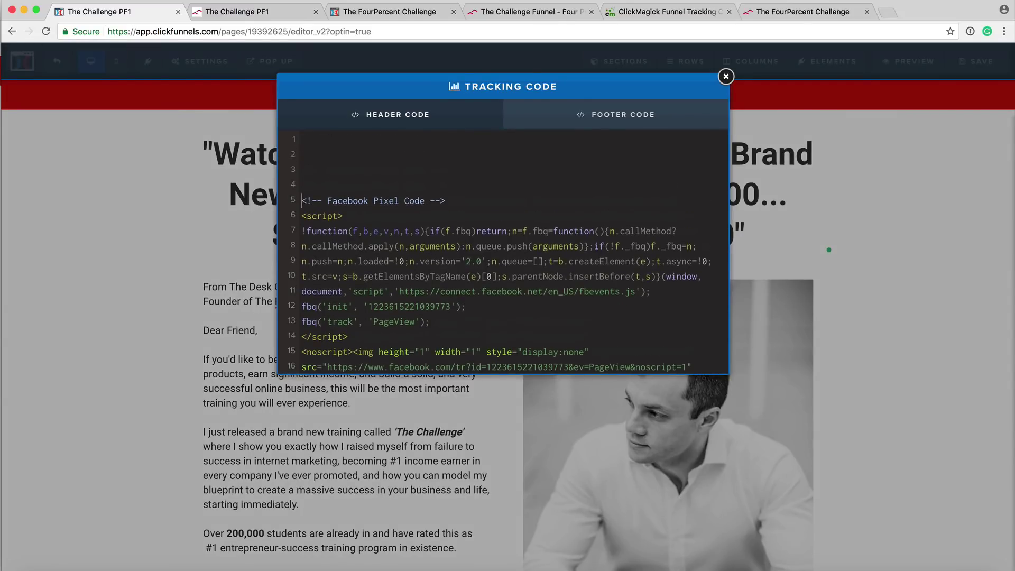
left_click(313, 151)
type("<!-- ClickMagick Funnel Tracking Code --> <script src='//js.clkfm.com/funnelmagick.js?id=14555'></script>")
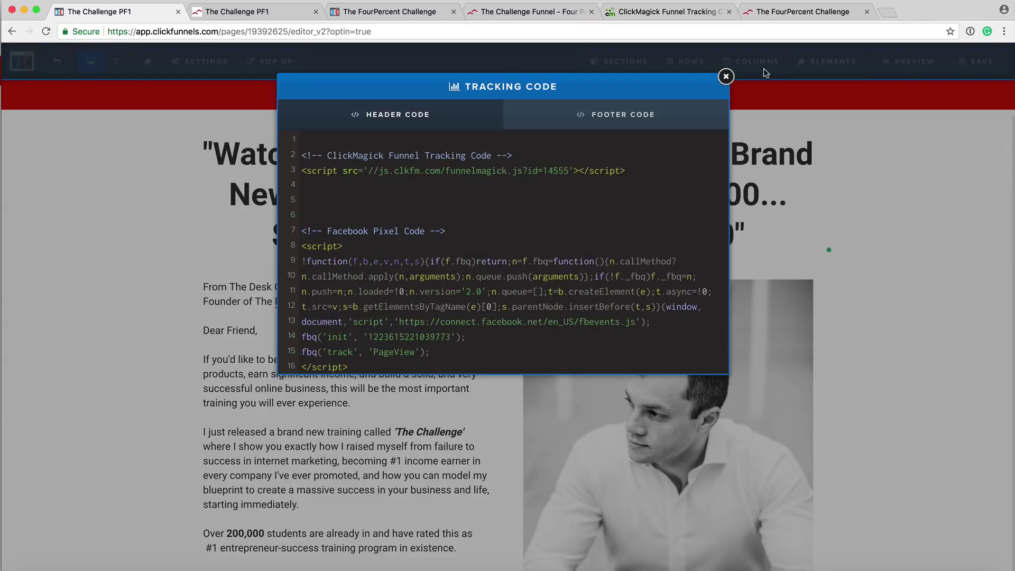
left_click(725, 76)
left_click(970, 69)
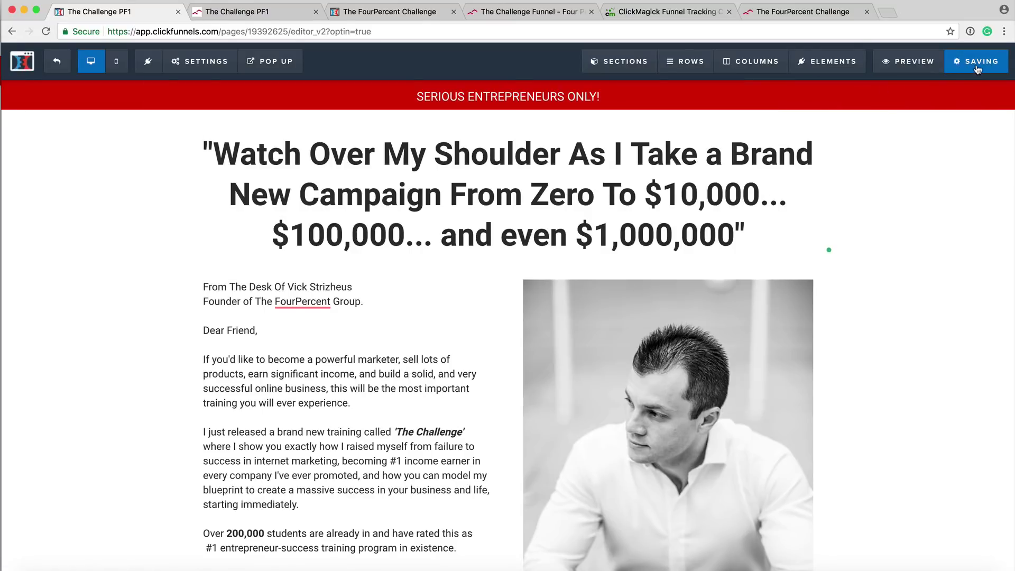
left_click(58, 62)
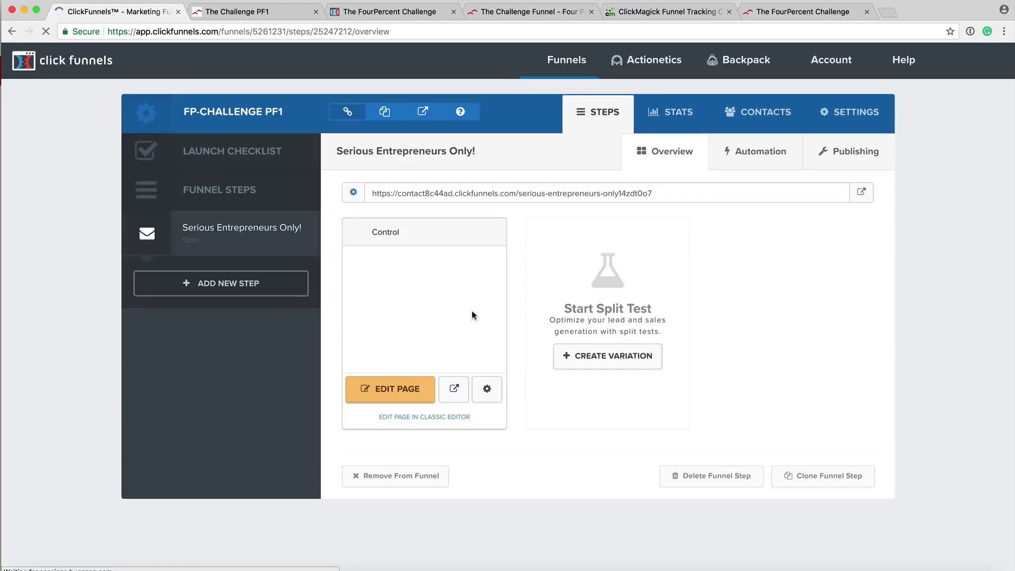
Open the tracking code settings of the FourPercent Challenge - V1 opt-in page in the editor.
mouse_move(563, 60)
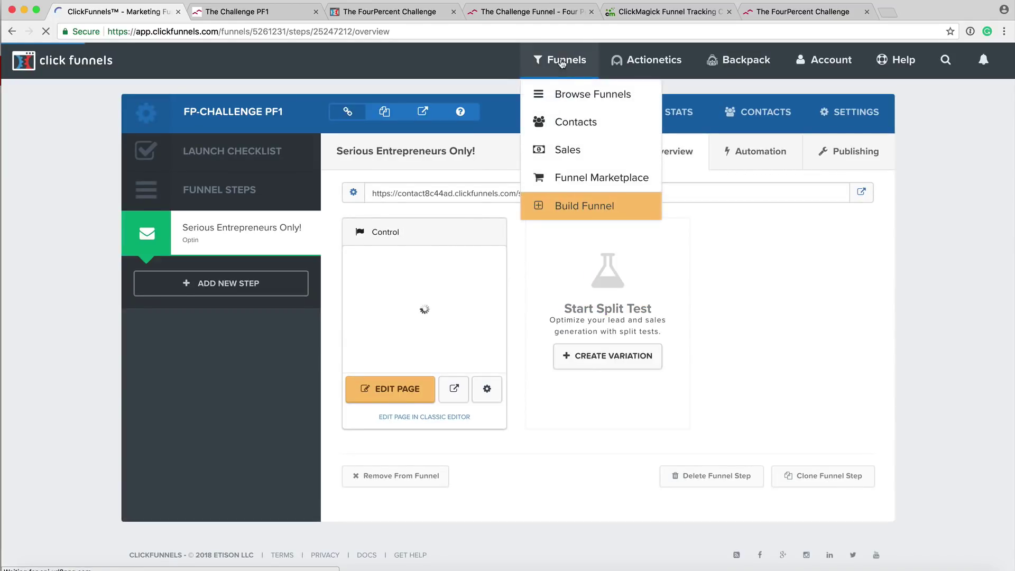
left_click(569, 95)
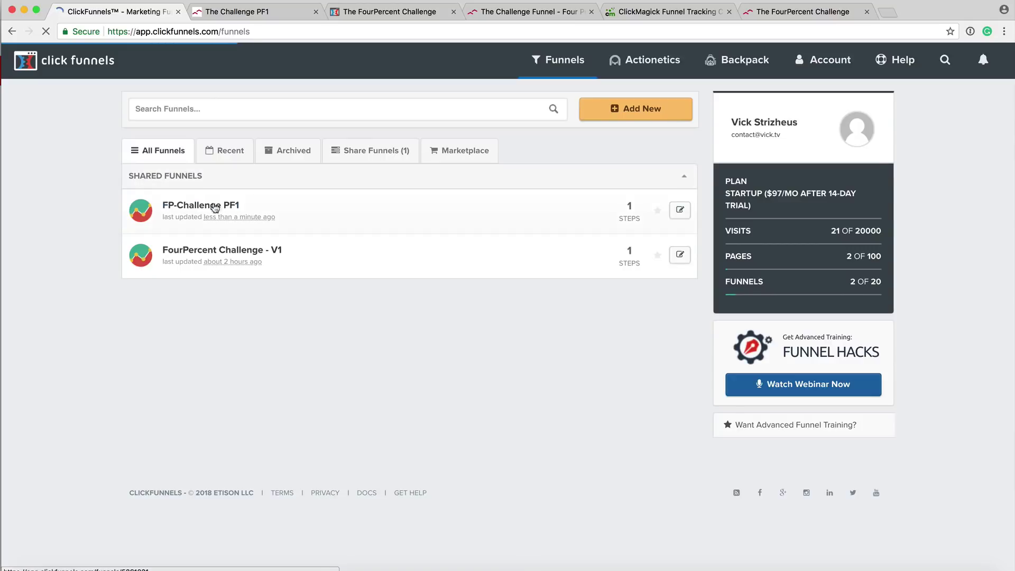
left_click(209, 251)
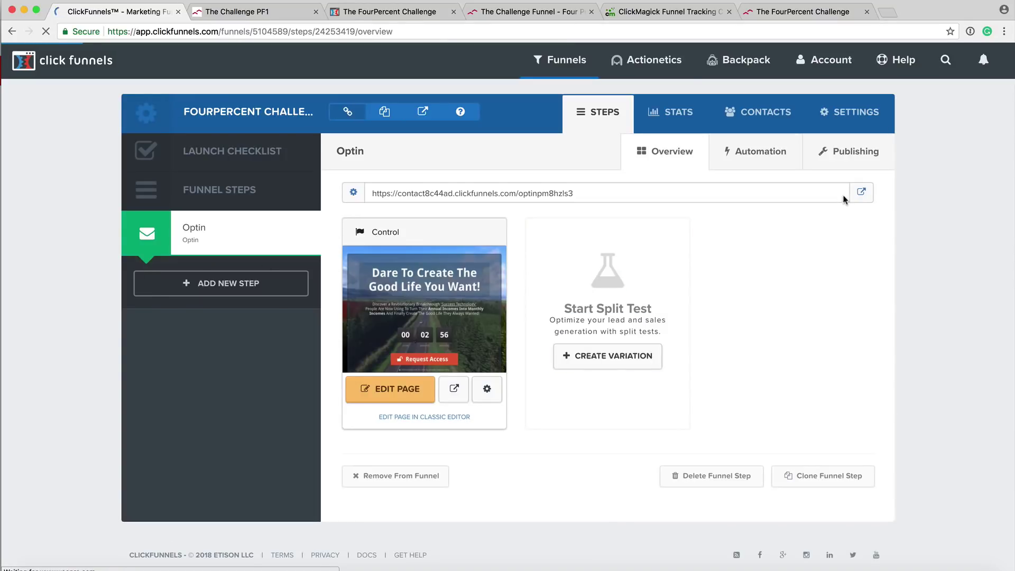
left_click(402, 391)
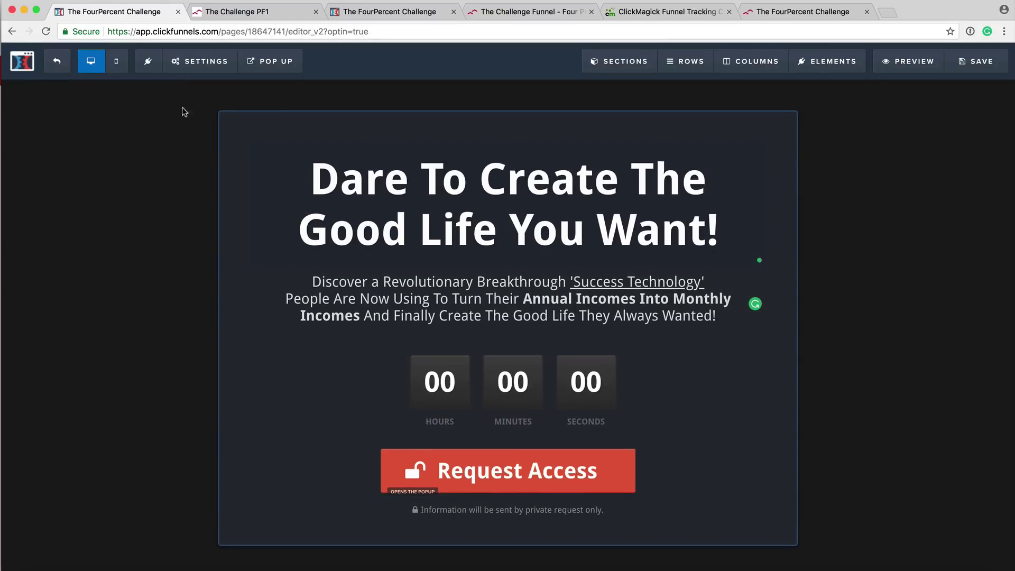
mouse_move(201, 72)
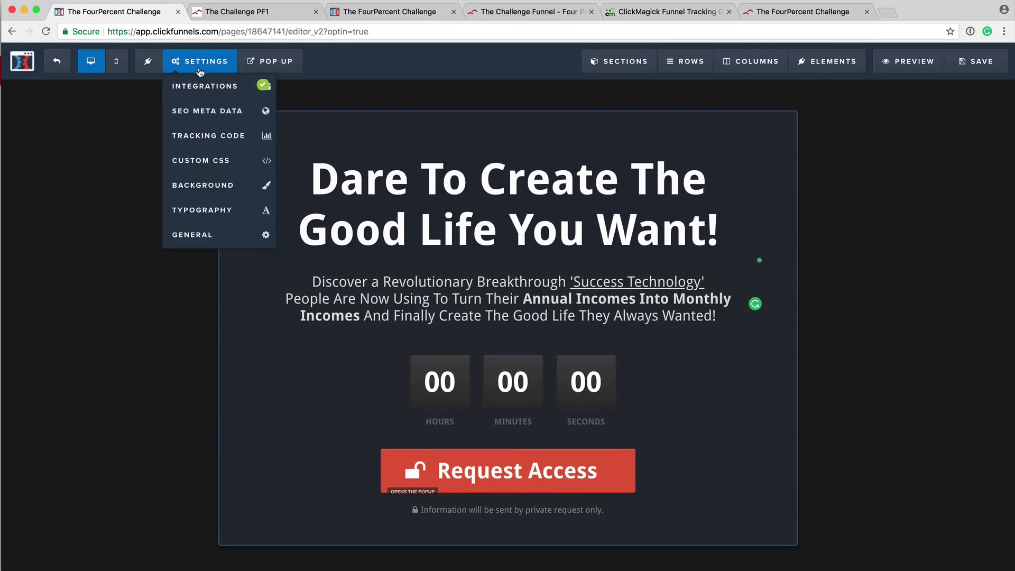
left_click(204, 135)
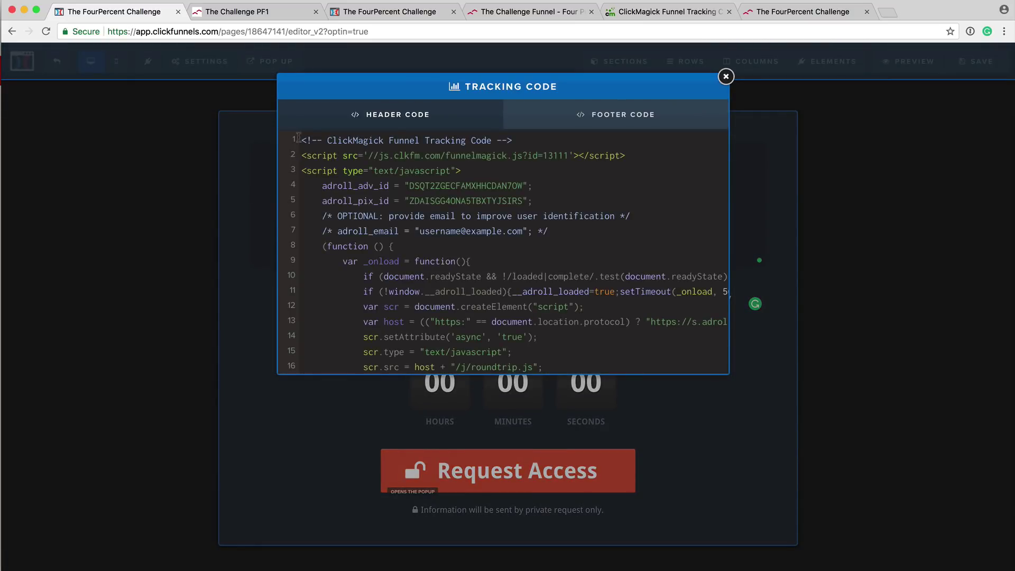
Replace the old 13111 ClickMagick lines with the 14555 tracking code and save the page.
left_click_drag(300, 143, 642, 155)
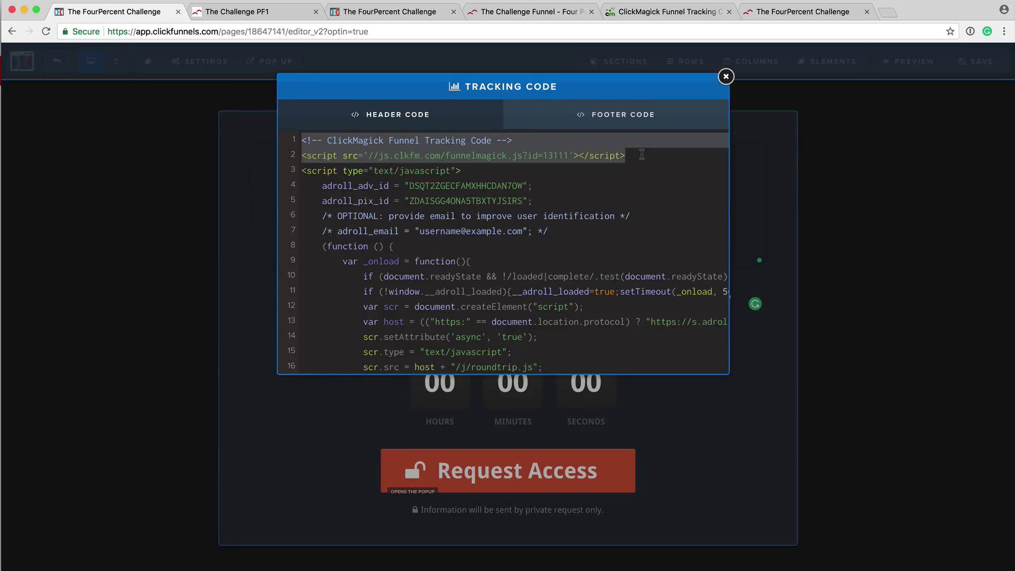
key("BackSpace")
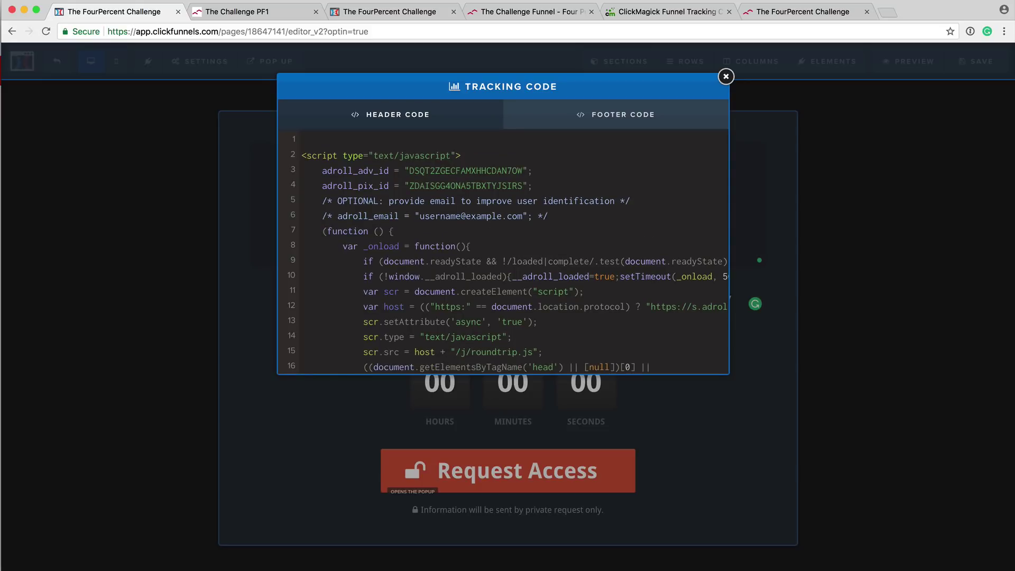
key("Return")
key("Return")
left_click(320, 149)
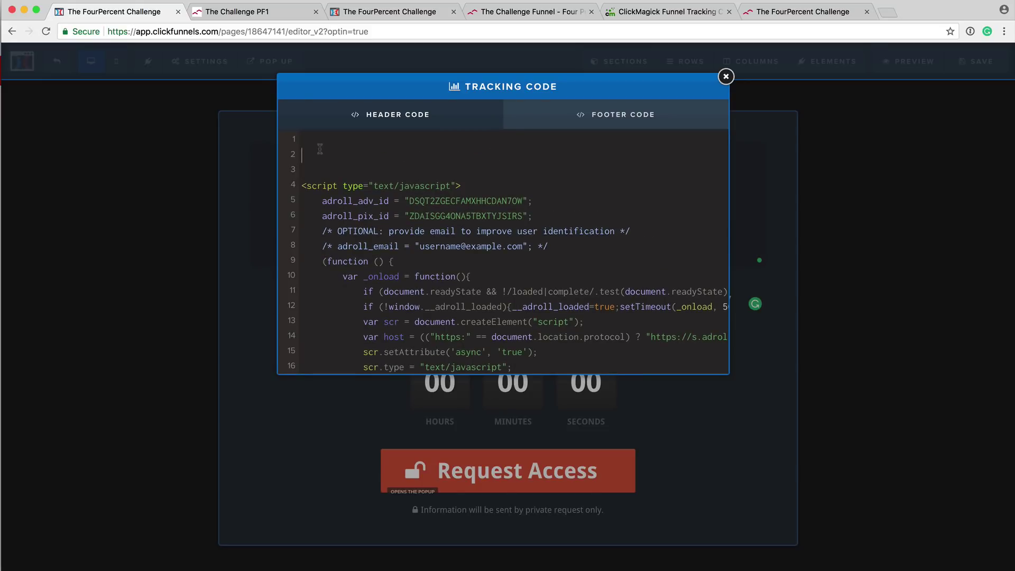
type("<!-- ClickMagick Funnel Tracking Code --> <script src='//js.clkfm.com/funnelmagick.js?id=14555'></script>")
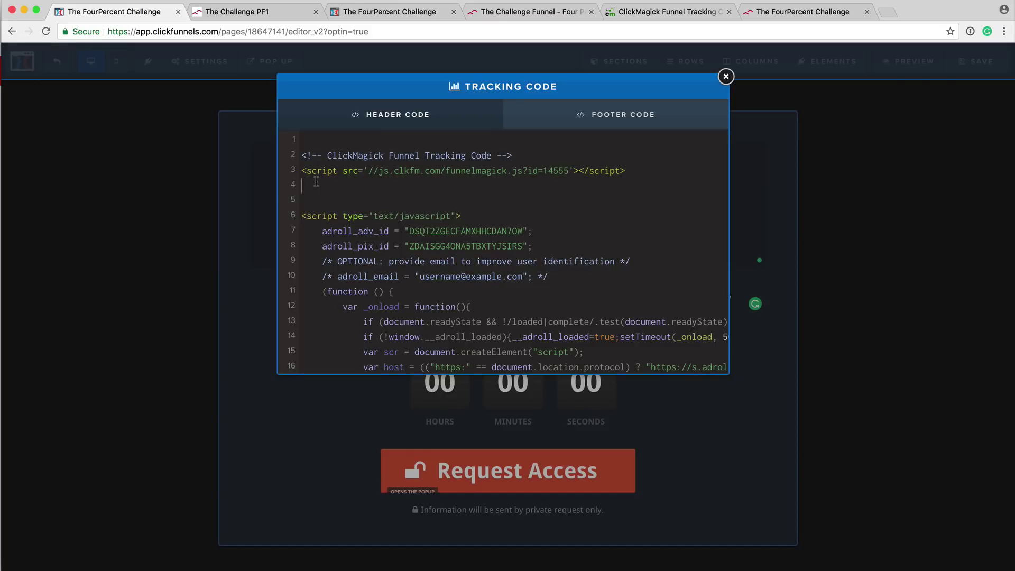
left_click(726, 76)
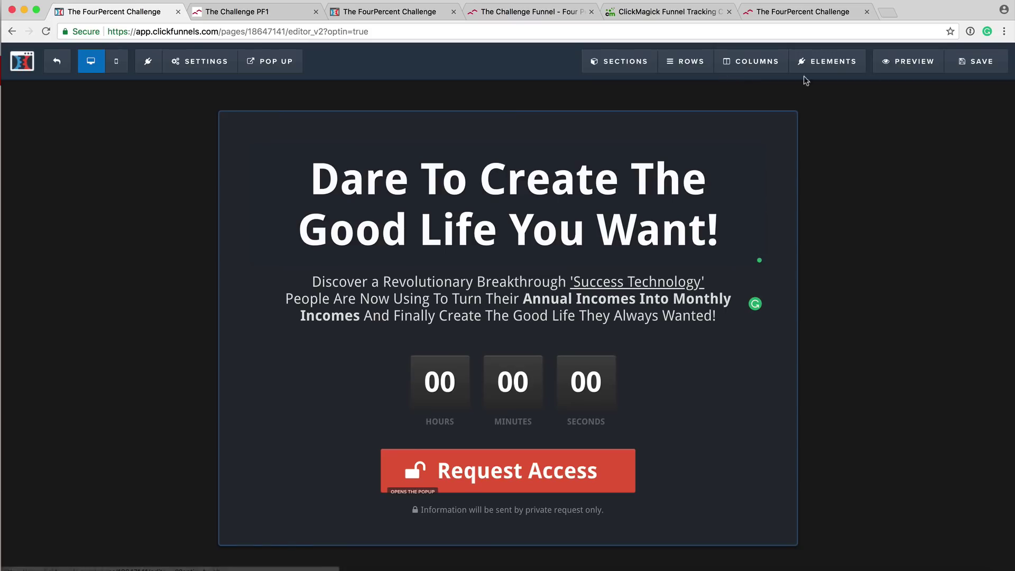
left_click(978, 67)
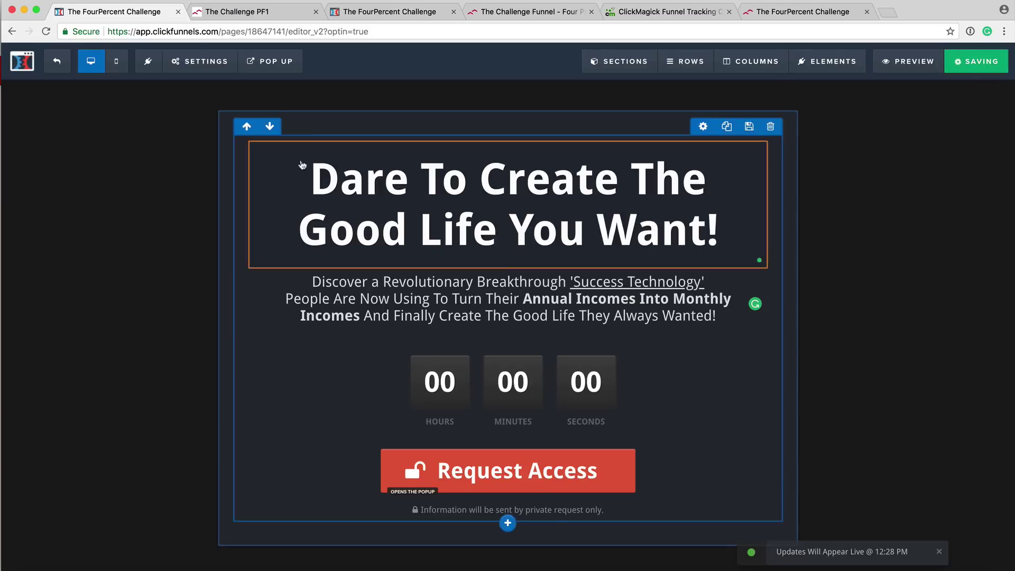
left_click(58, 66)
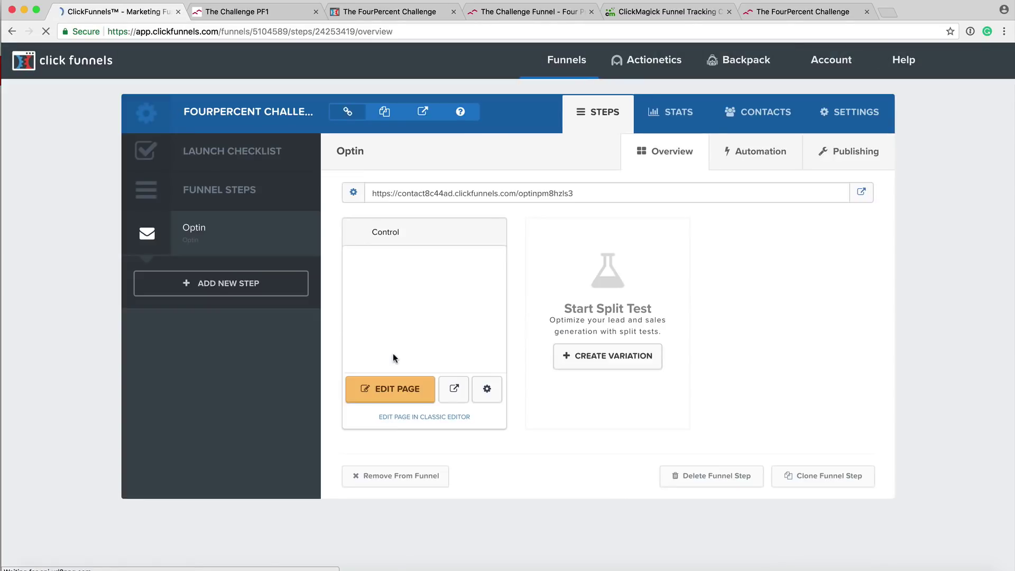
Tick step 3 in the plan and draw a black note and an arrow from Wst to The Challenge.
key("ctrl+Right")
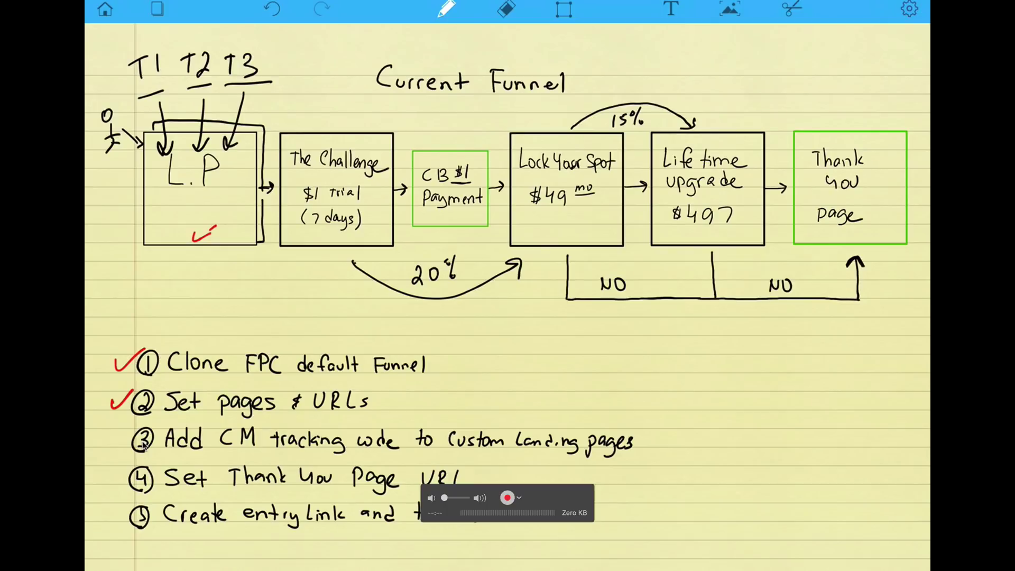
left_click_drag(111, 438, 136, 423)
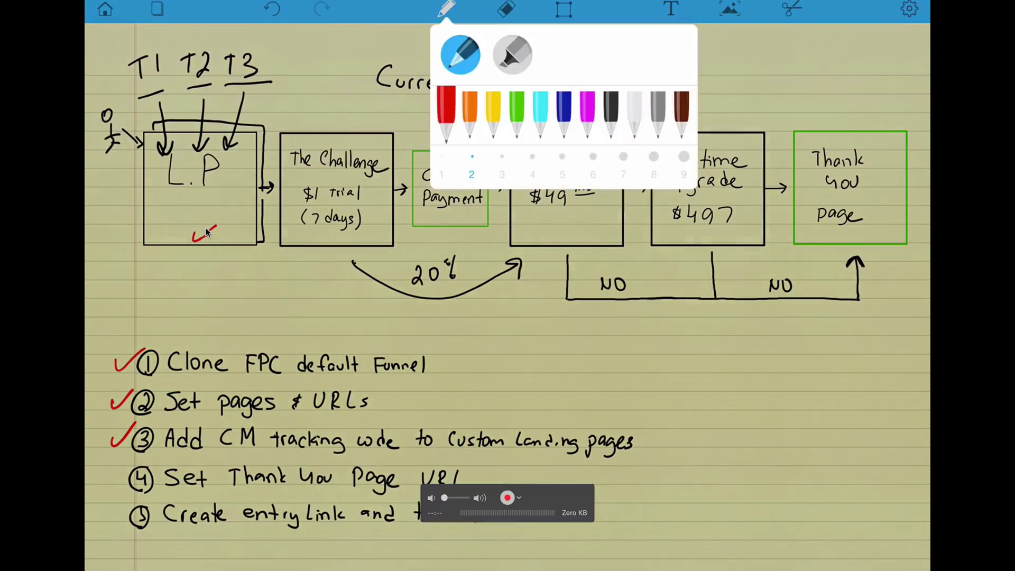
left_click(611, 111)
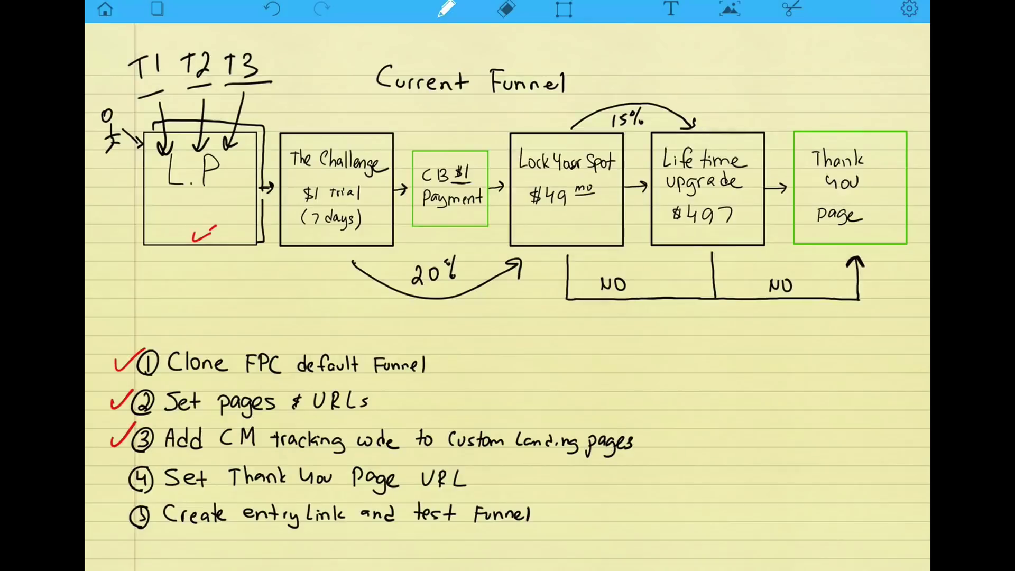
mouse_move(198, 210)
left_mouse_down()
mouse_move(193, 308)
mouse_move(216, 301)
left_mouse_up()
mouse_move(212, 290)
left_mouse_down()
mouse_move(226, 286)
mouse_move(215, 267)
left_mouse_up()
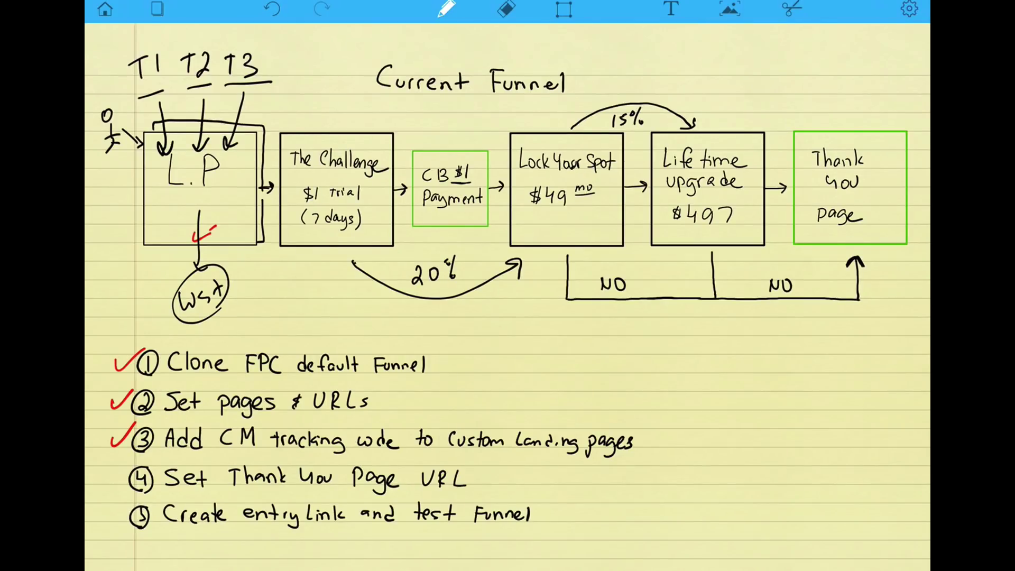
mouse_move(232, 299)
left_mouse_down()
mouse_move(315, 259)
mouse_move(312, 277)
left_mouse_up()
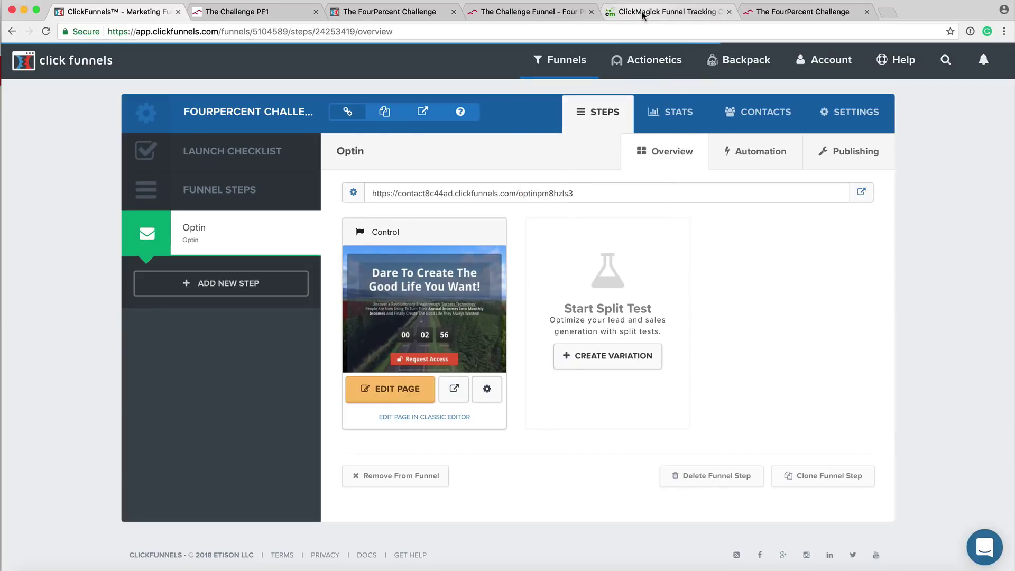
Open the FAQ 'How do I customize the opt-in page for the Challenge Funnel?' and its Thank You URL tool.
left_click(643, 14)
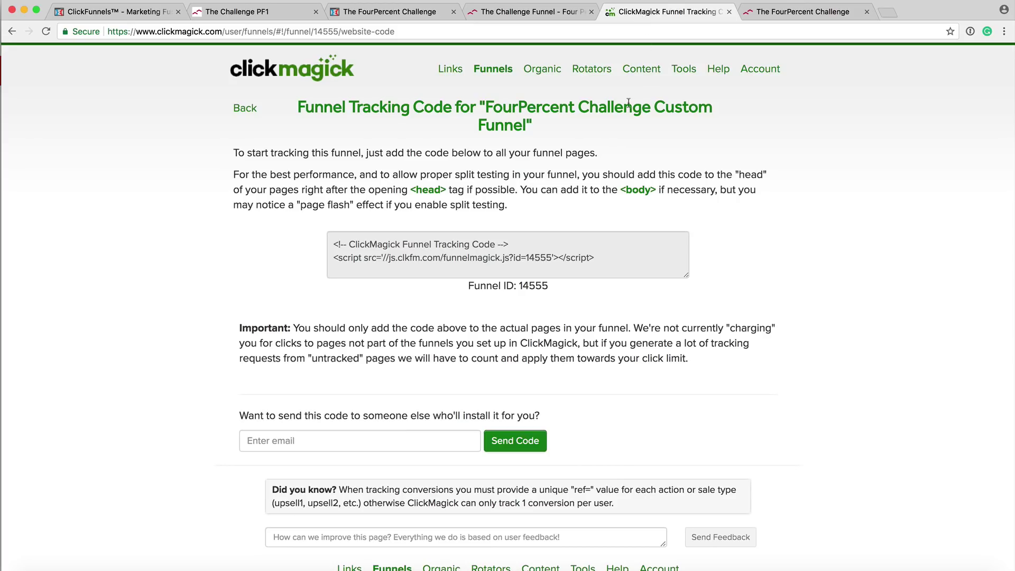
left_click(717, 71)
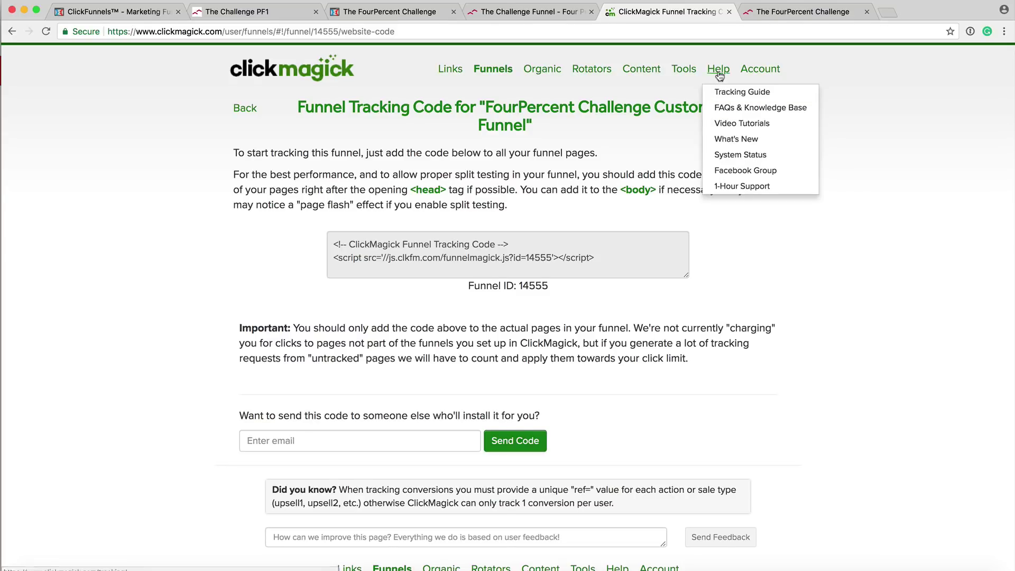
left_click(726, 106)
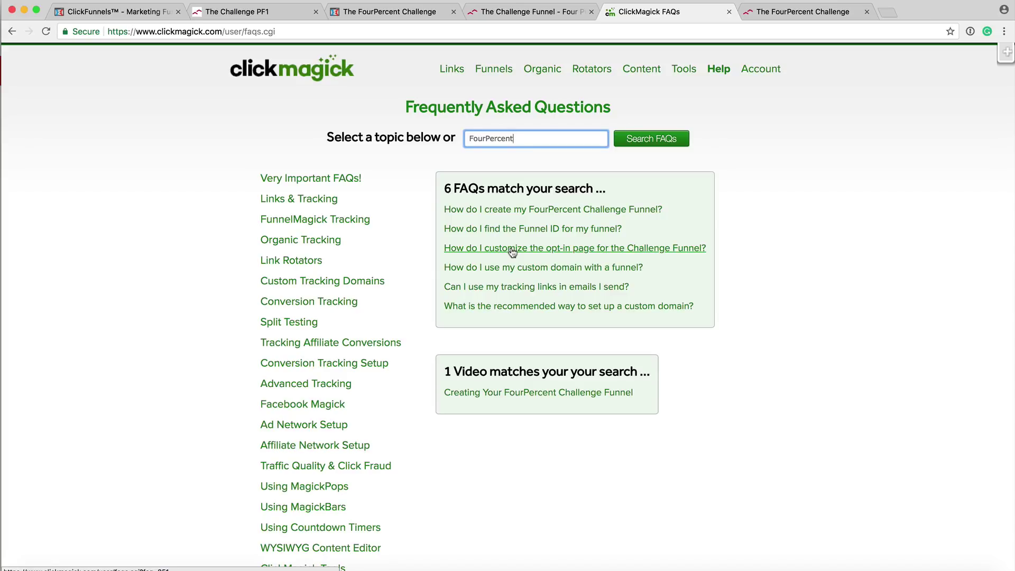
left_click(643, 252)
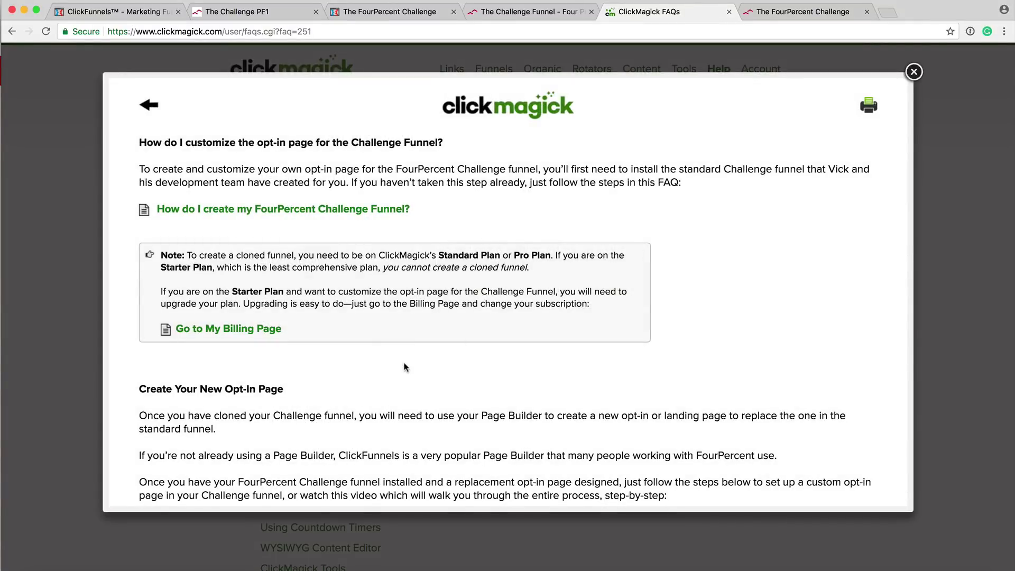
scroll(405, 367, "down", 10)
scroll(405, 367, "down", 15)
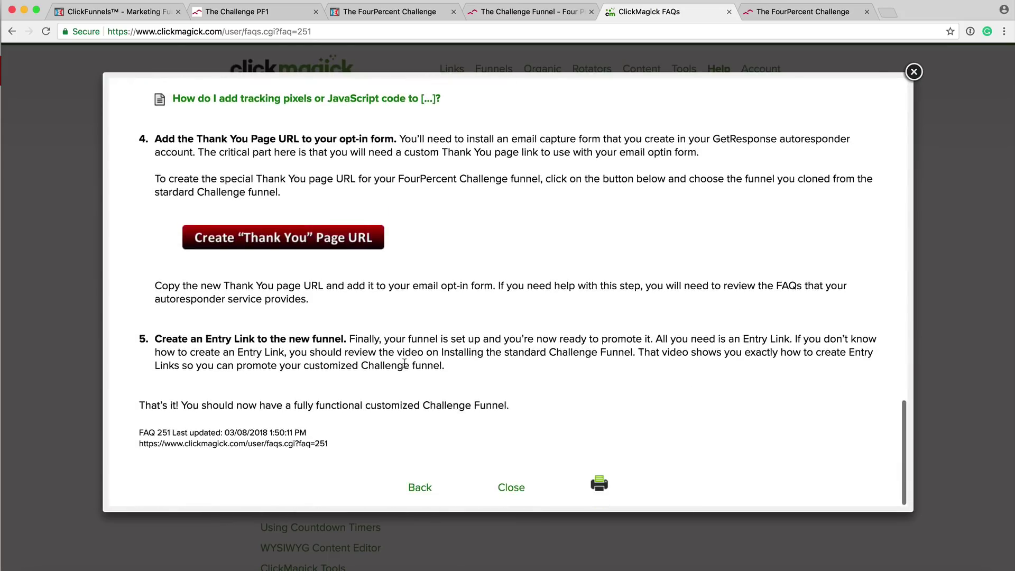
scroll(404, 367, "up", 5)
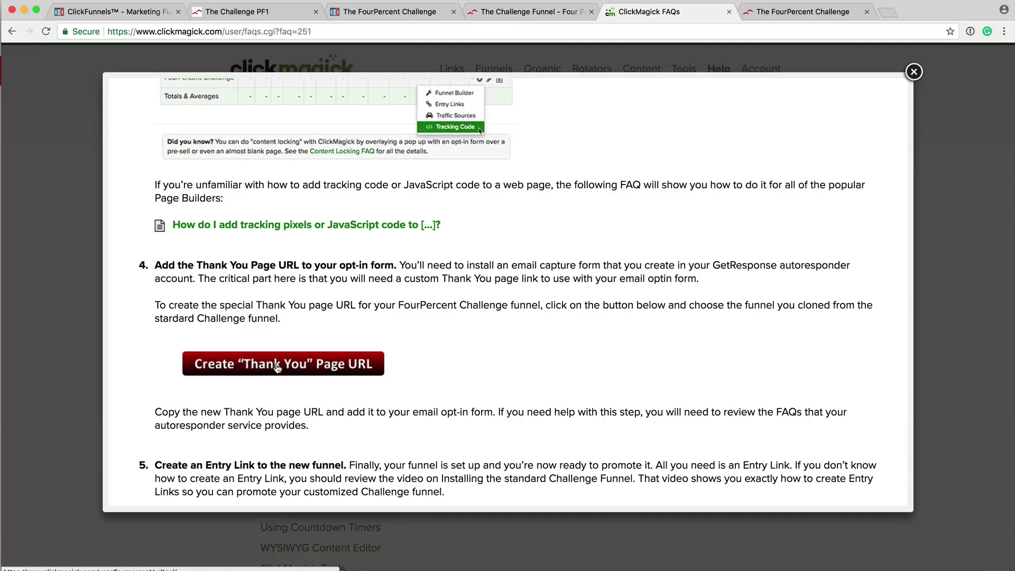
left_click(277, 368)
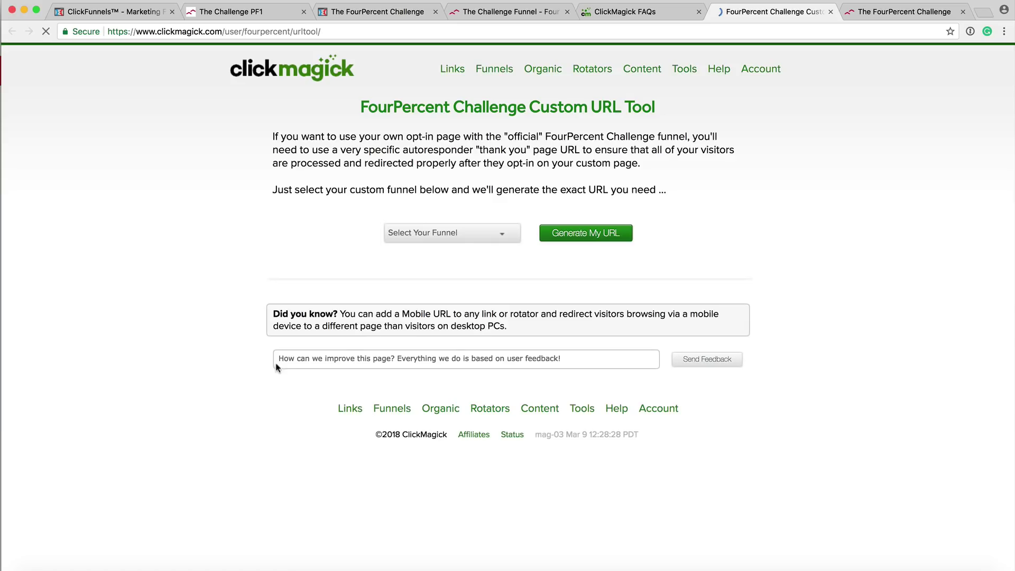
Generate and select the thank-you URL for FourPercent Challenge Custom Funnel (funnel_id 14555).
left_click(502, 233)
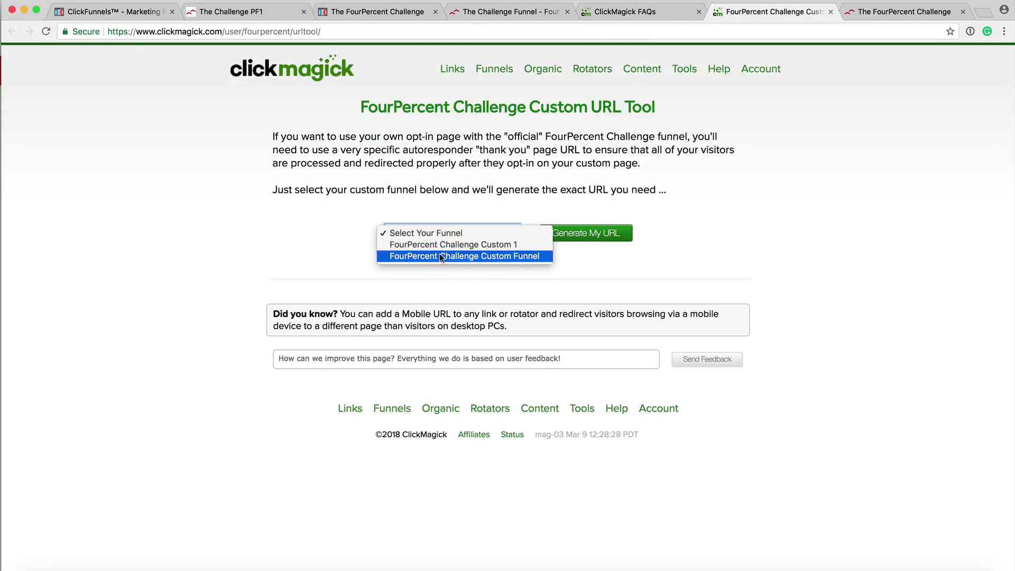
left_click(495, 255)
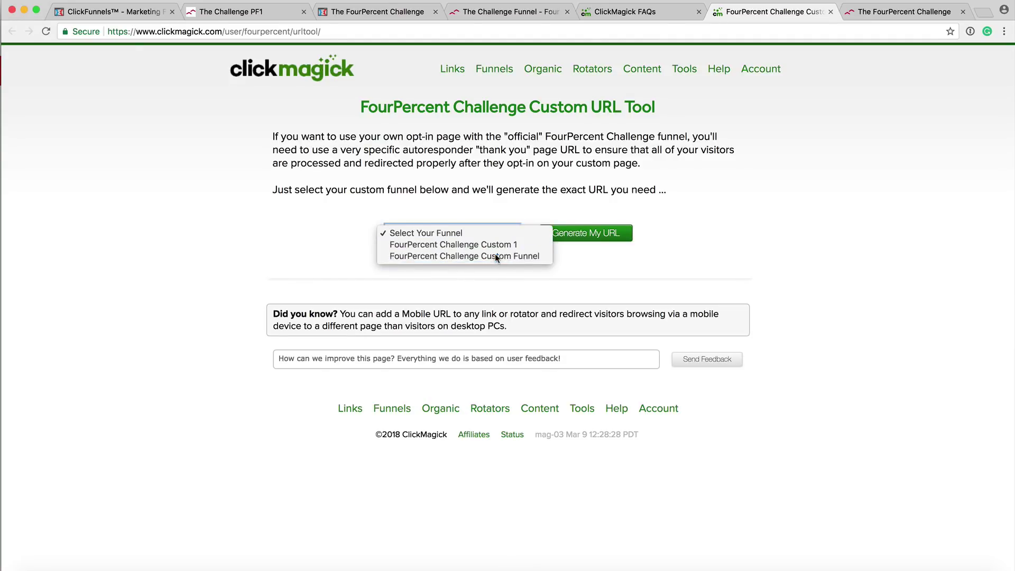
left_click(585, 236)
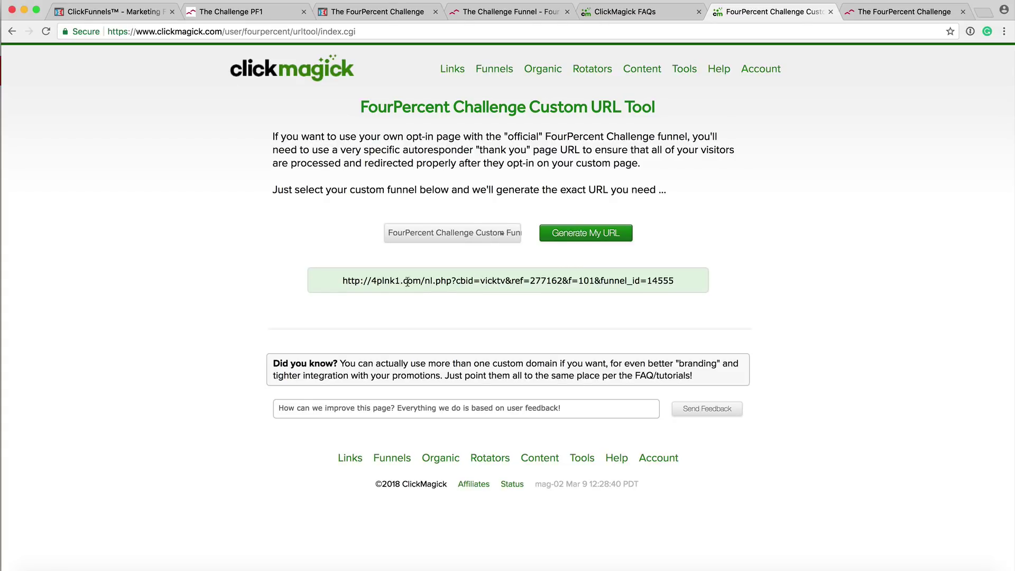
left_click_drag(673, 280, 340, 280)
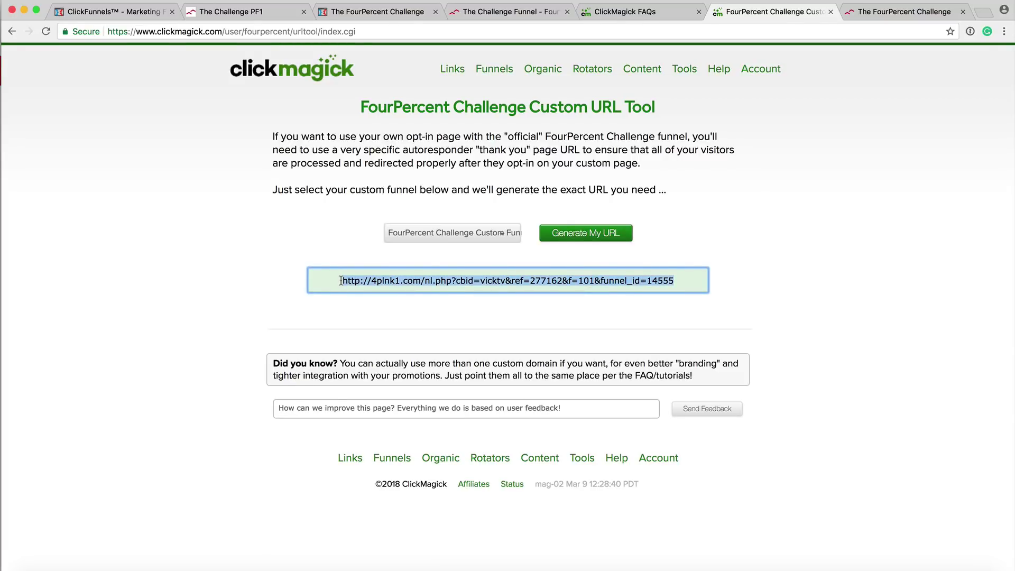
left_click(103, 14)
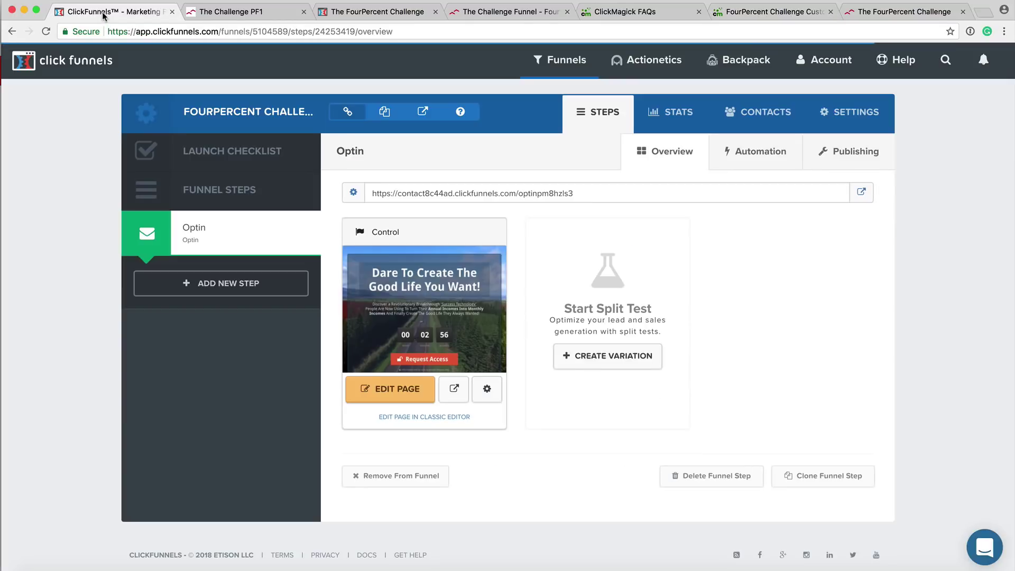
Replace the Optin page's On Submit Go To URL with the funnel_id=14555 thank-you URL and save.
left_click(392, 392)
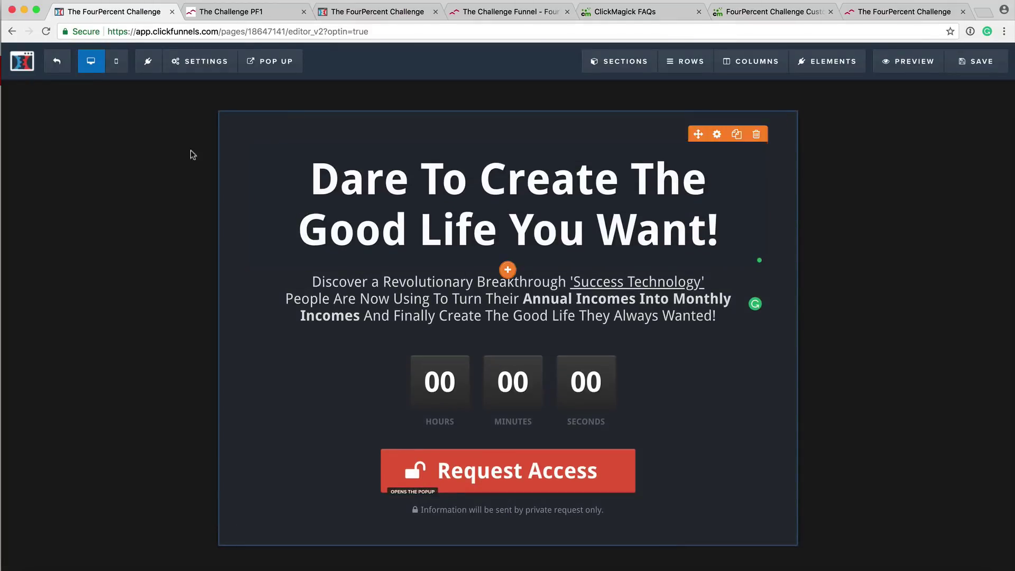
left_click(199, 61)
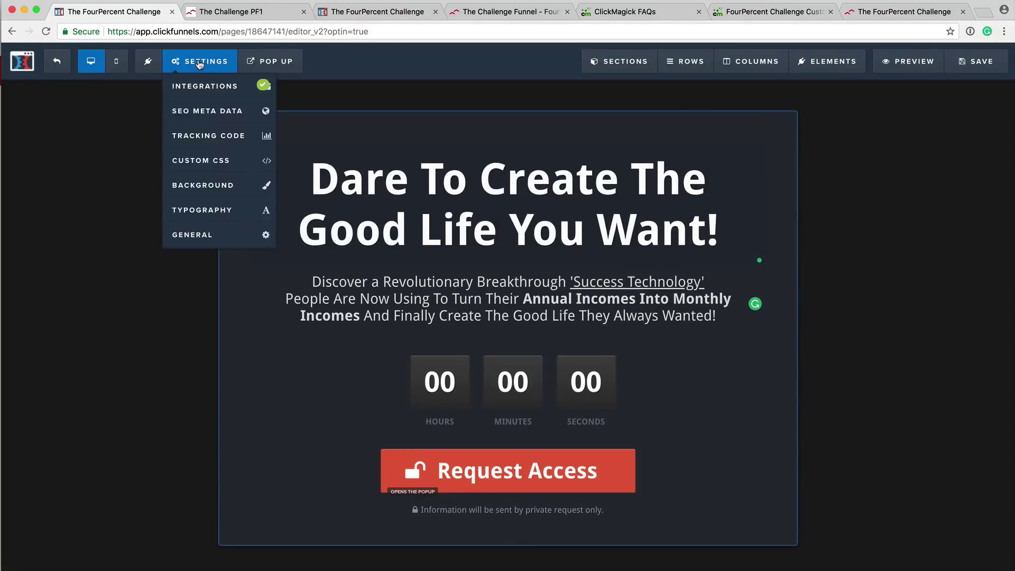
left_click(200, 237)
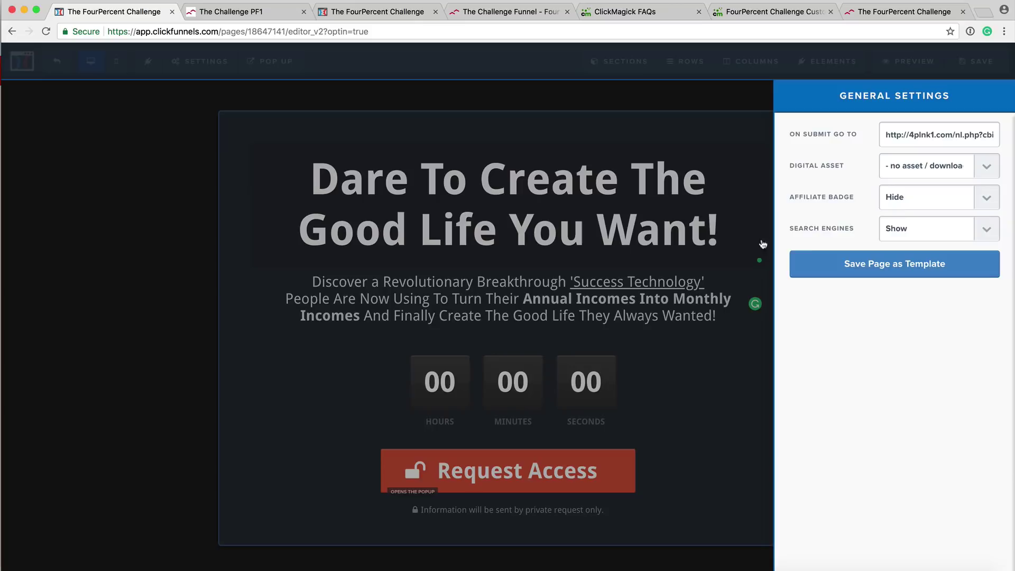
triple_click(918, 135)
key("BackSpace")
key("super+v")
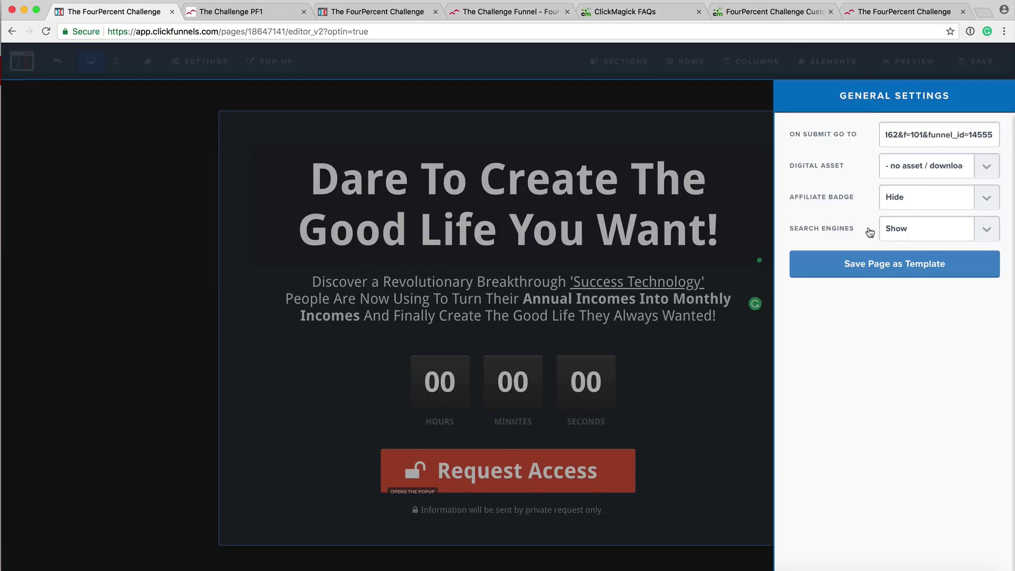
left_click(761, 211)
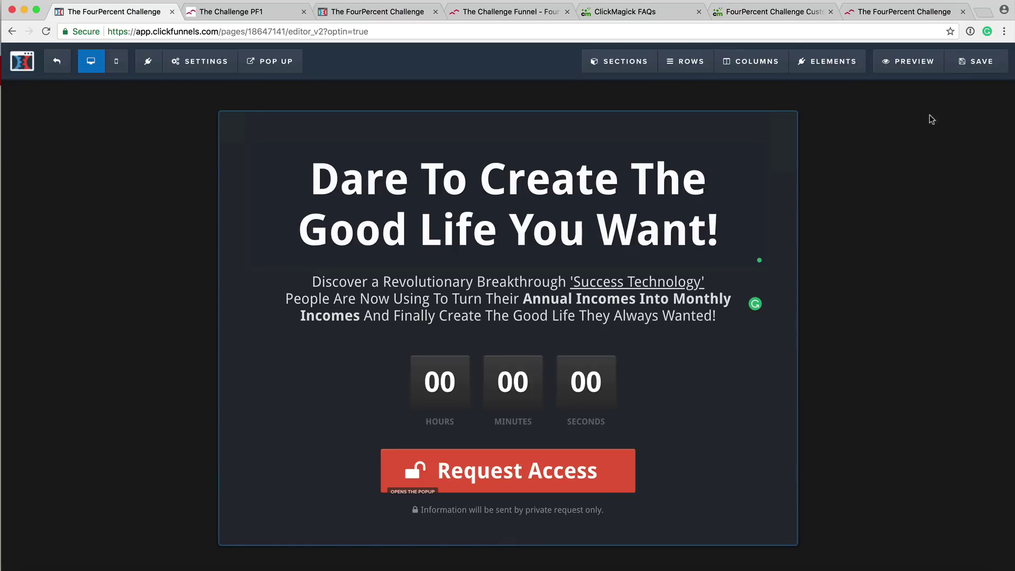
left_click(978, 63)
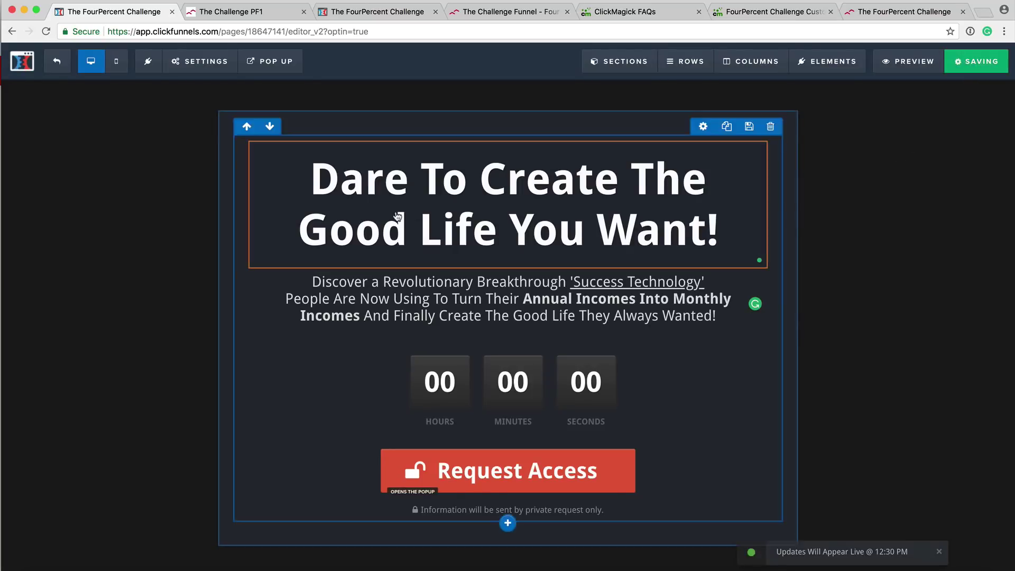
left_click(58, 63)
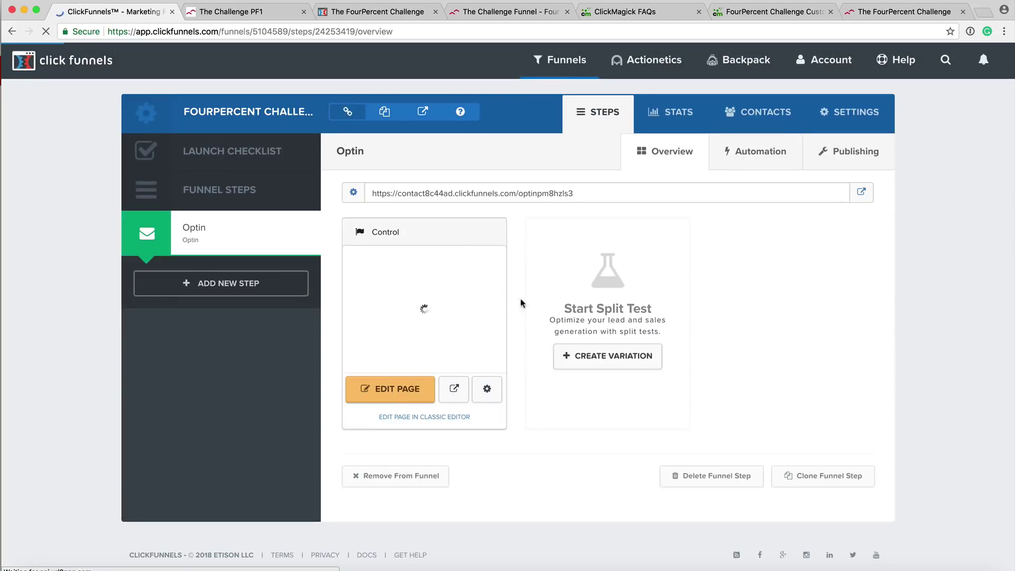
Open the general page settings of the Serious Entrepreneurs Only opt-in page.
left_click(561, 59)
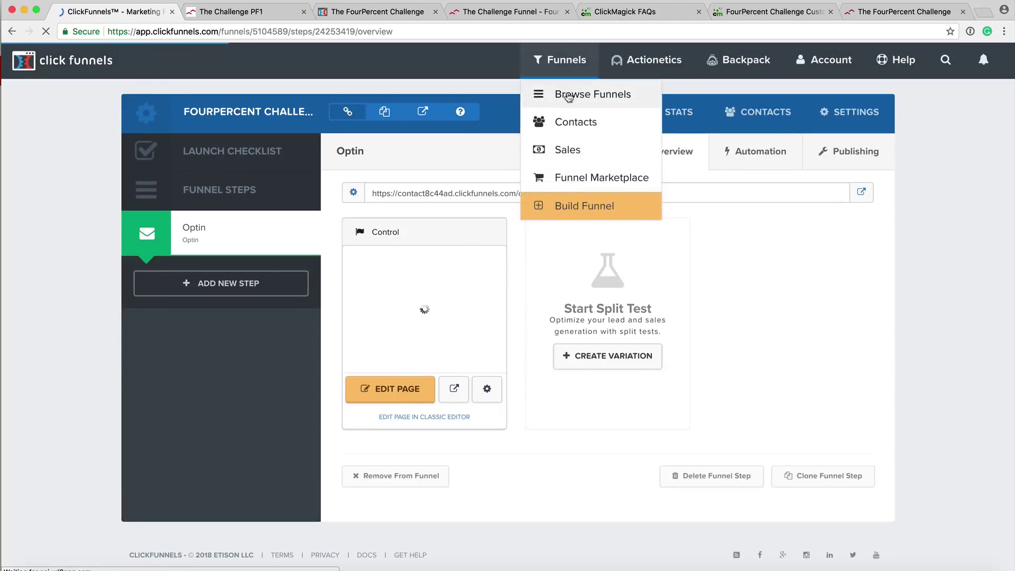
left_click(568, 96)
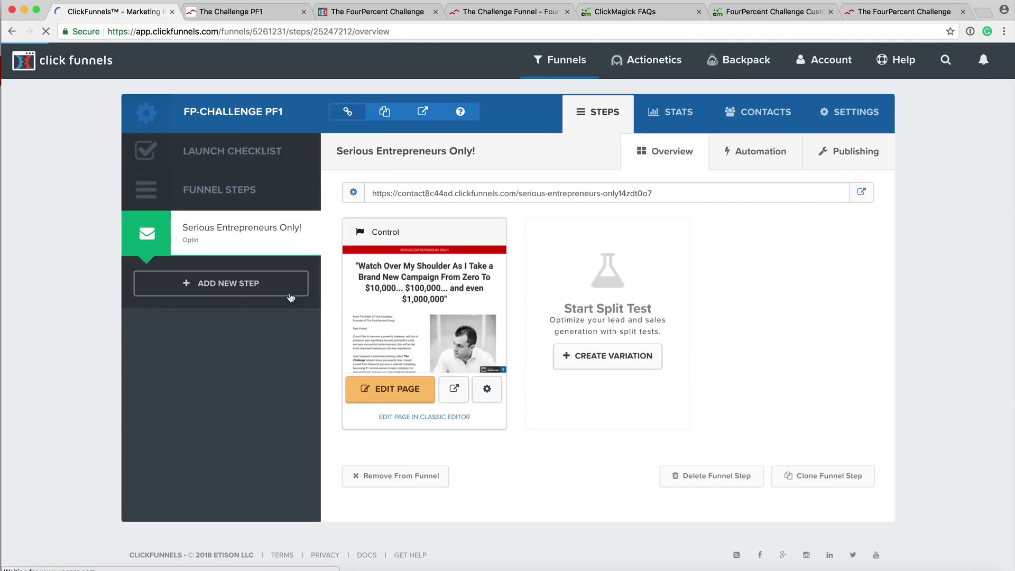
left_click(394, 395)
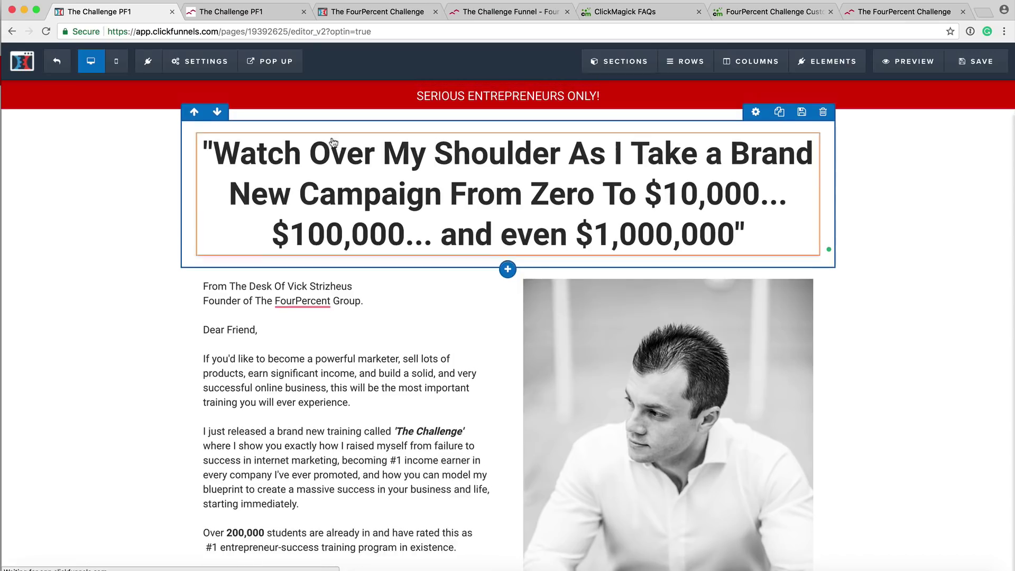
left_click(200, 61)
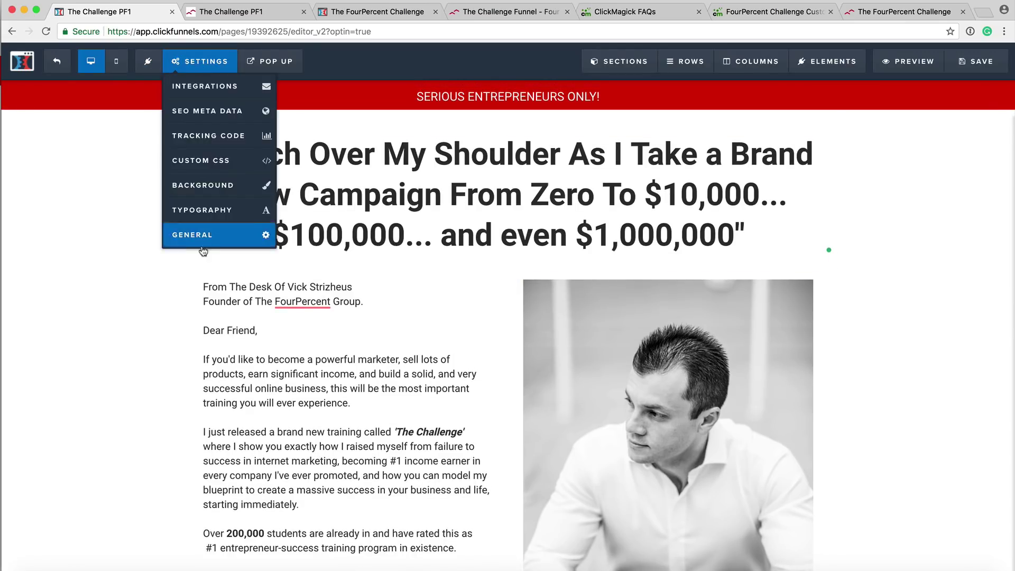
mouse_move(207, 59)
left_click(195, 237)
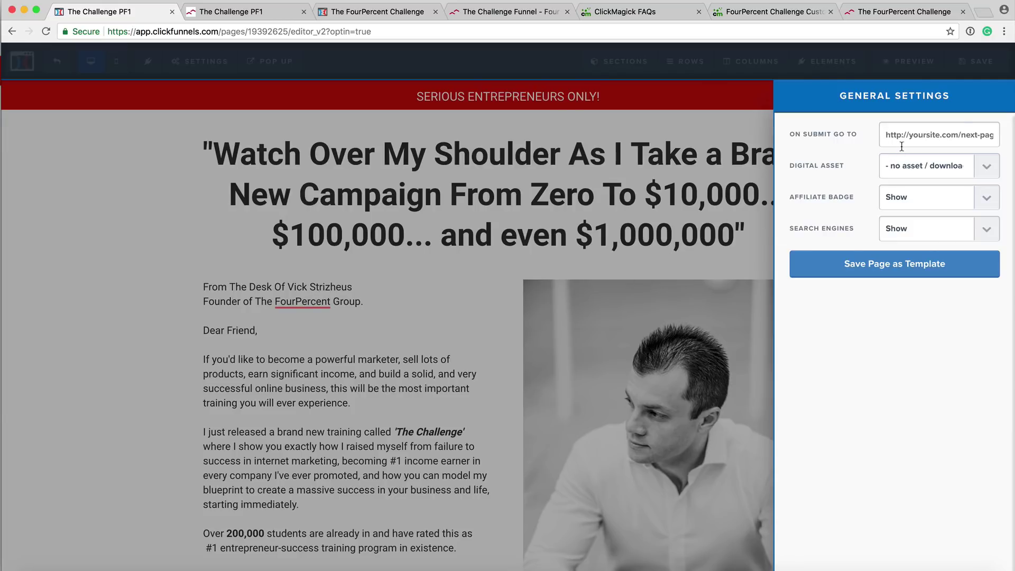
Set its On Submit URL to the 14555 thank-you URL, check the ending, and save.
key("super+v")
left_click(770, 14)
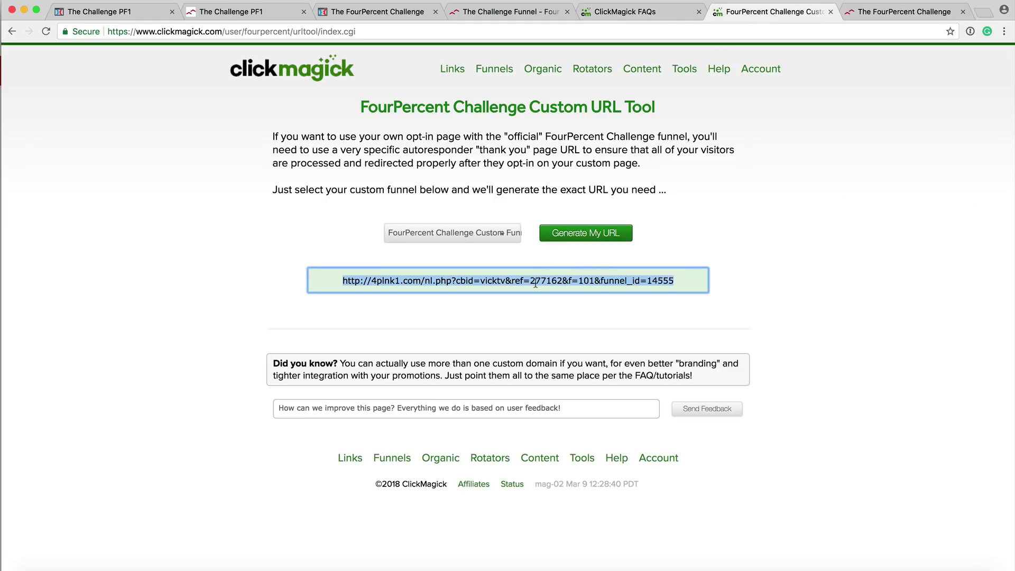
left_click(138, 13)
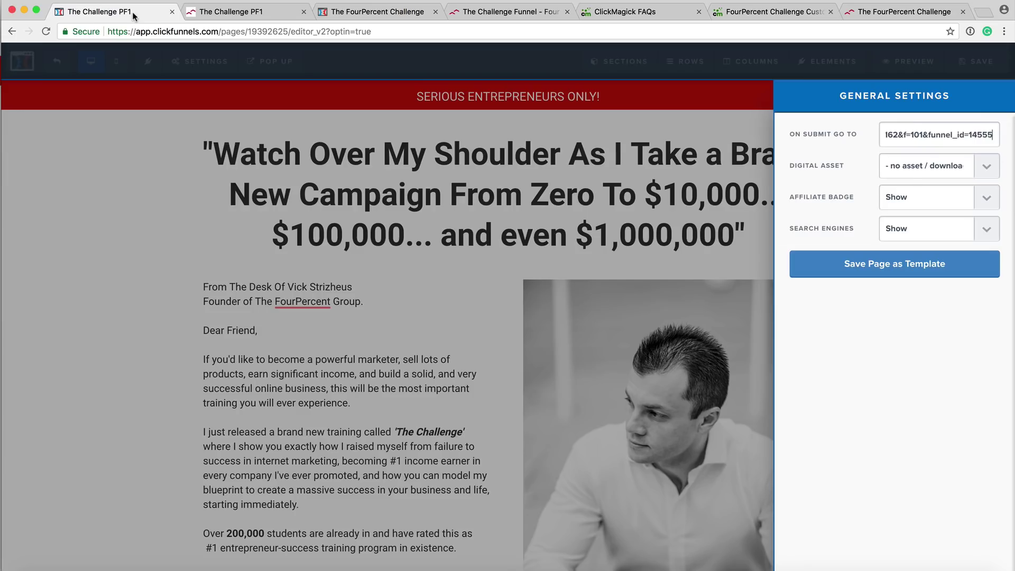
left_click_drag(963, 135, 1007, 137)
left_click(990, 135)
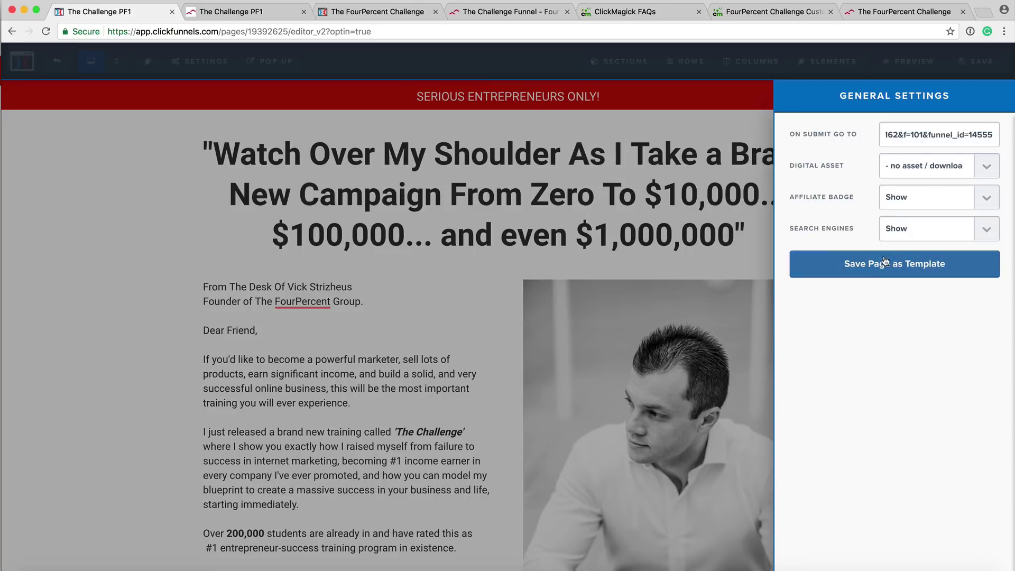
left_click(751, 225)
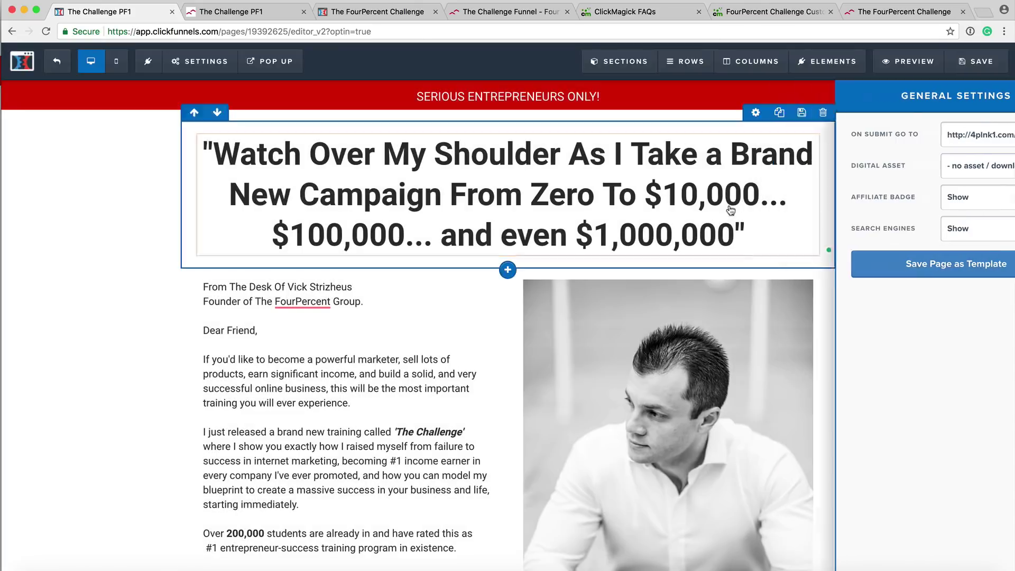
left_click(981, 63)
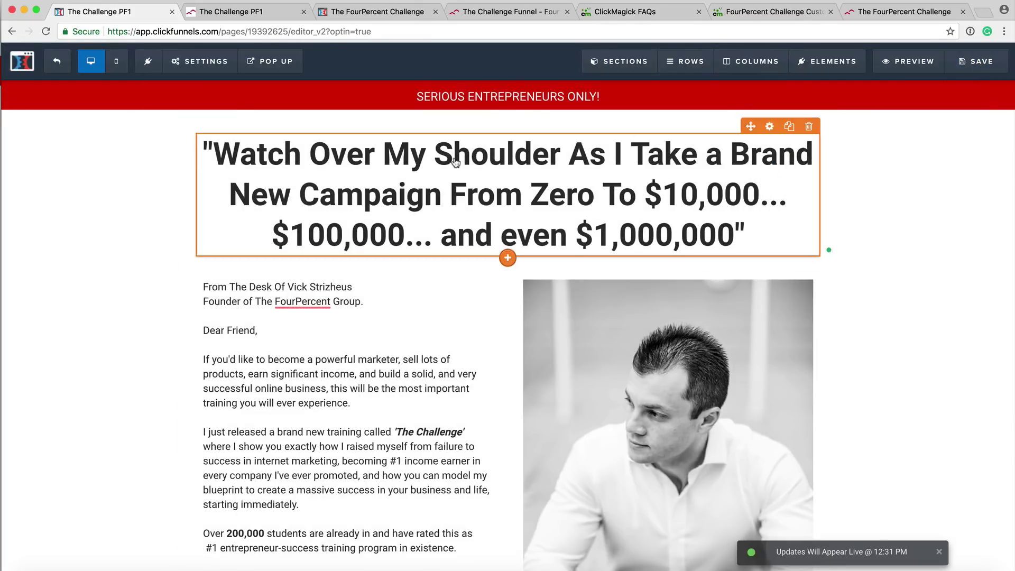
left_click(57, 63)
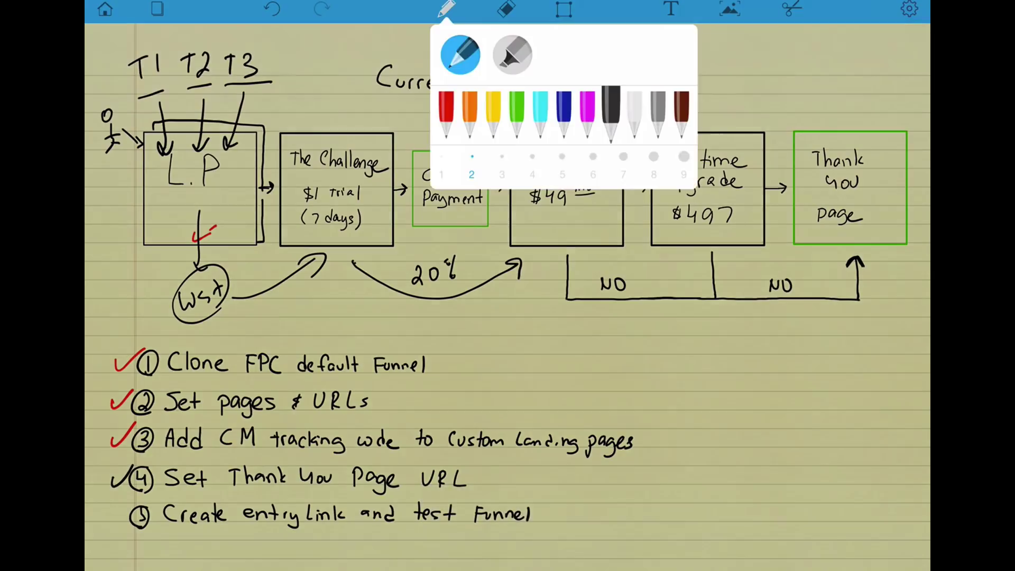
Draw a red check mark next to step 4, Set Thank You Page URL.
left_click(446, 114)
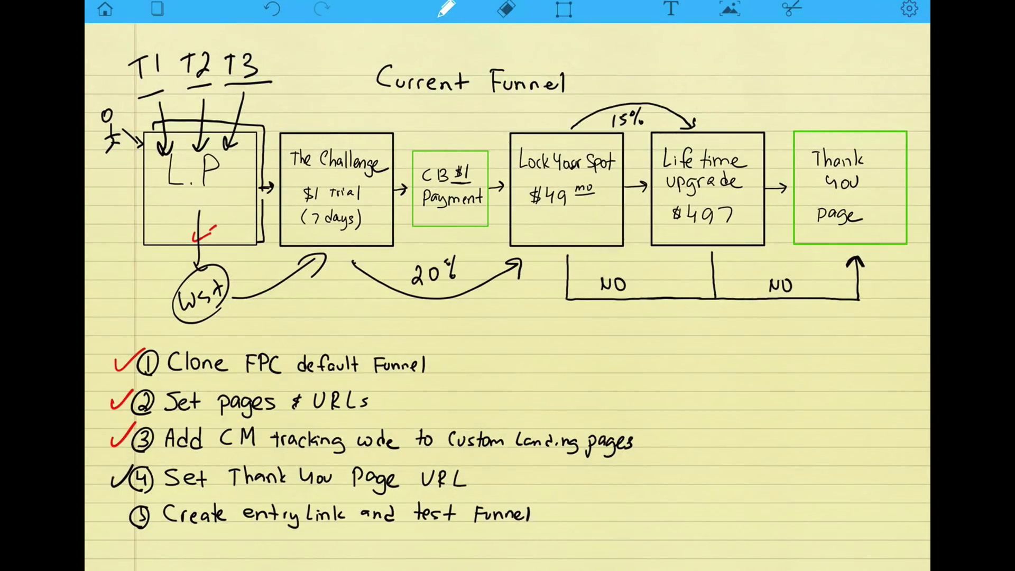
left_click_drag(111, 474, 132, 464)
Go to the Entry Links of the FourPercent Challenge Custom Funnel in ClickMagick.
key("ctrl+Left")
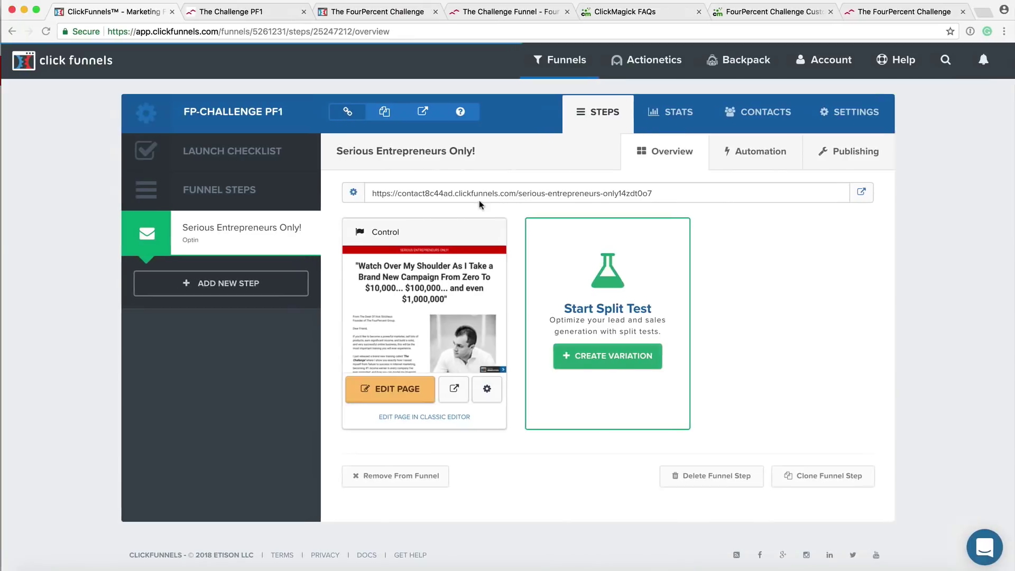
left_click(626, 12)
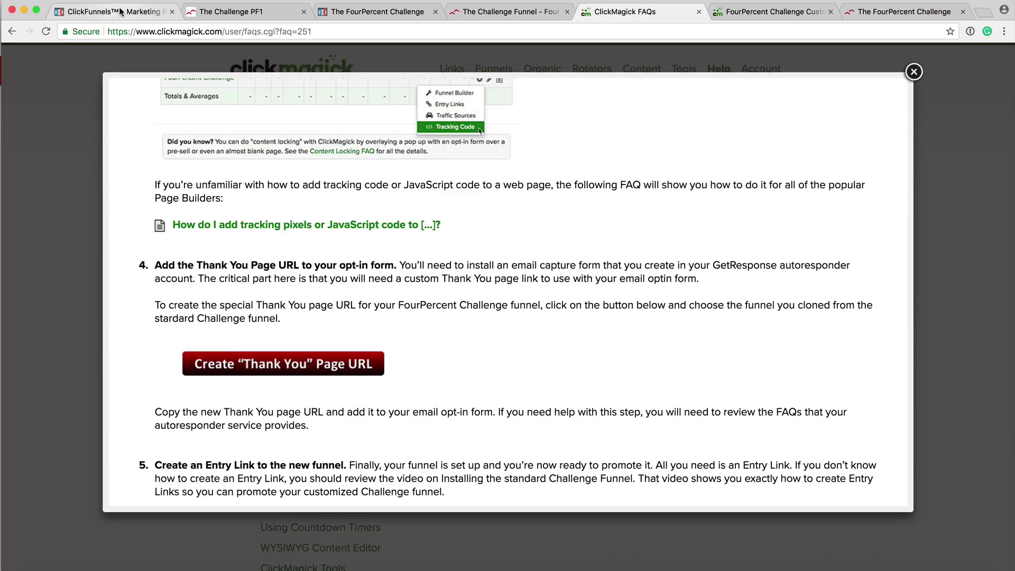
left_click(687, 4)
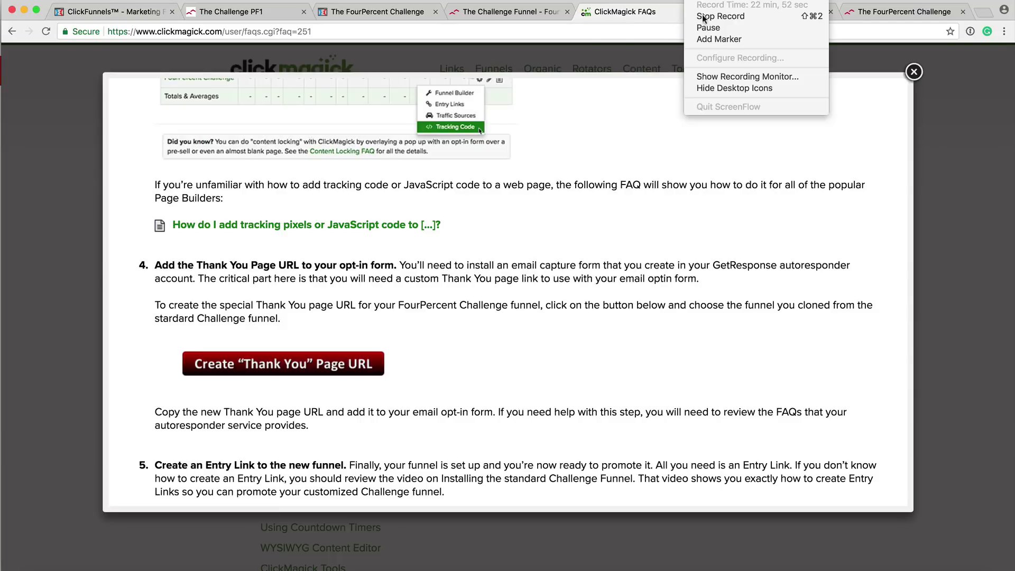
left_click(703, 25)
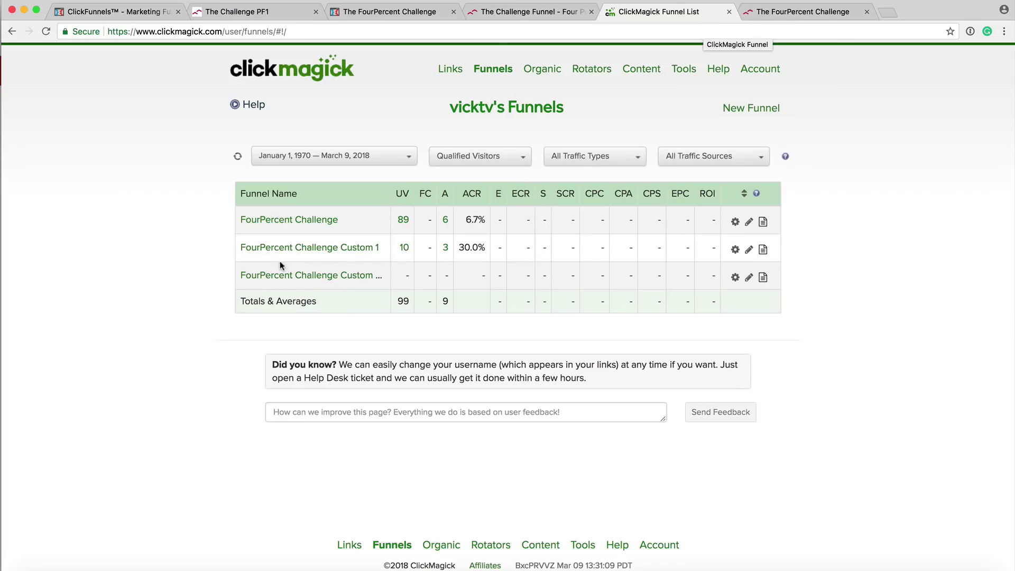
left_click(493, 71)
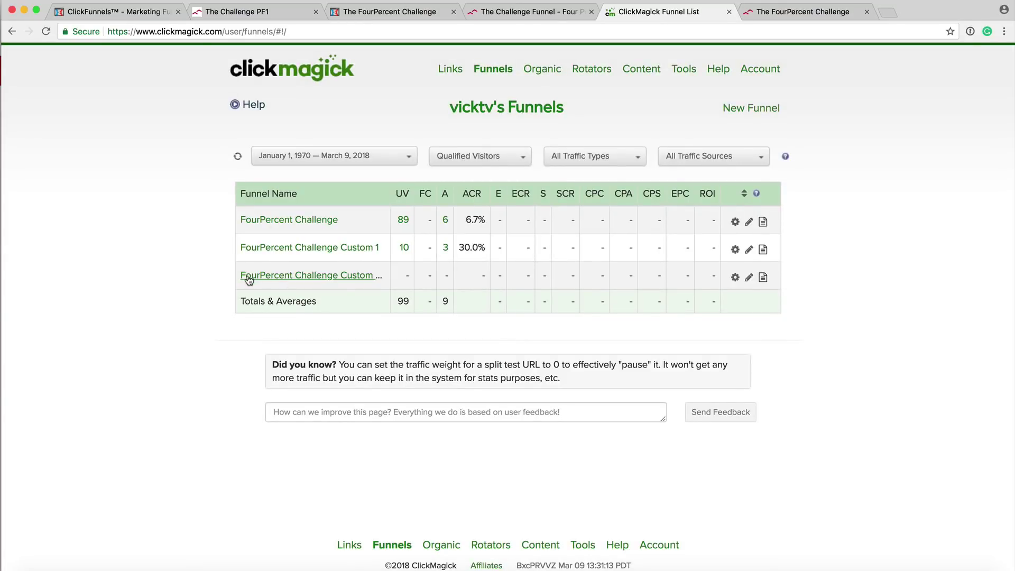
mouse_move(290, 283)
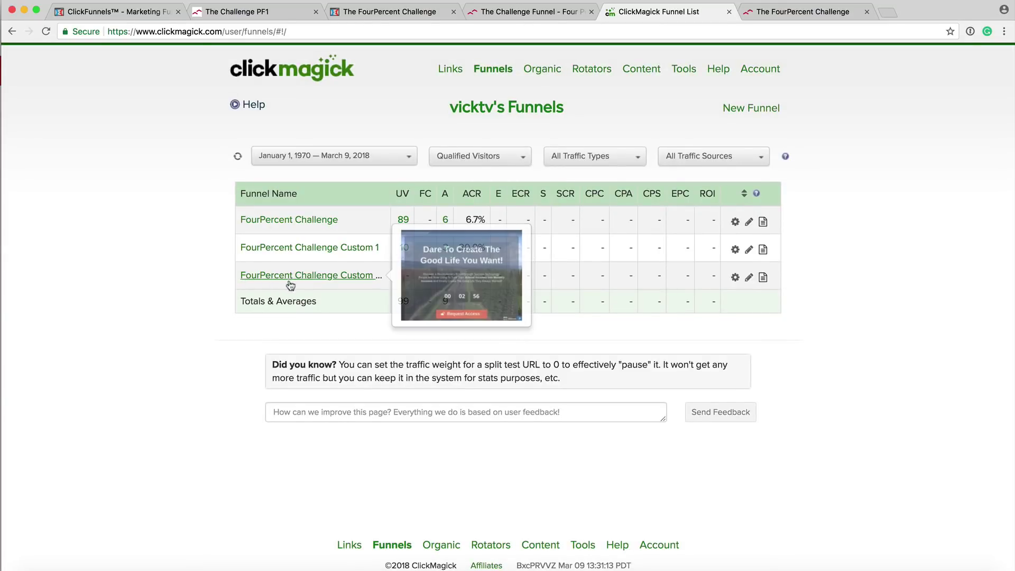
left_click(735, 277)
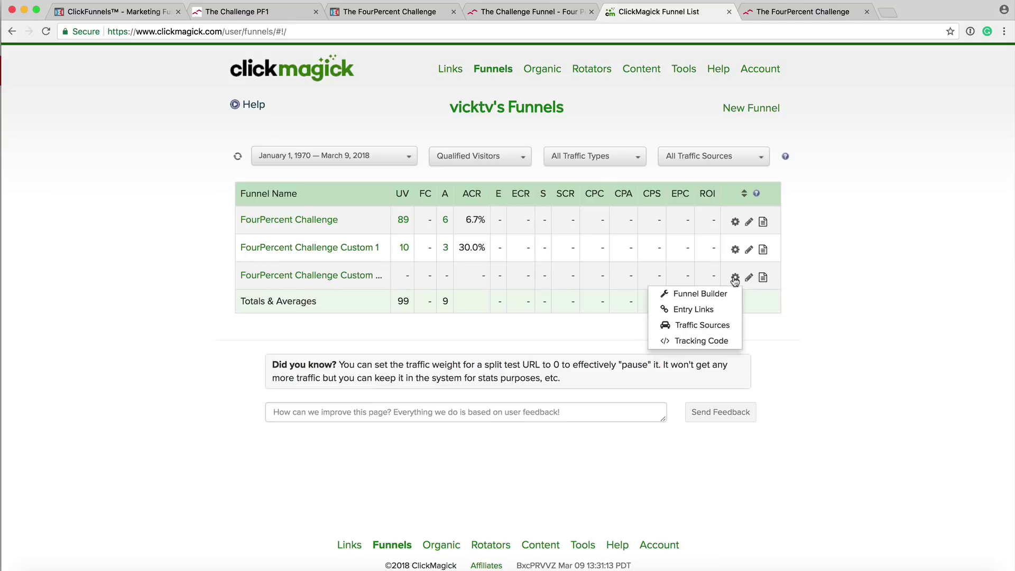
left_click(706, 309)
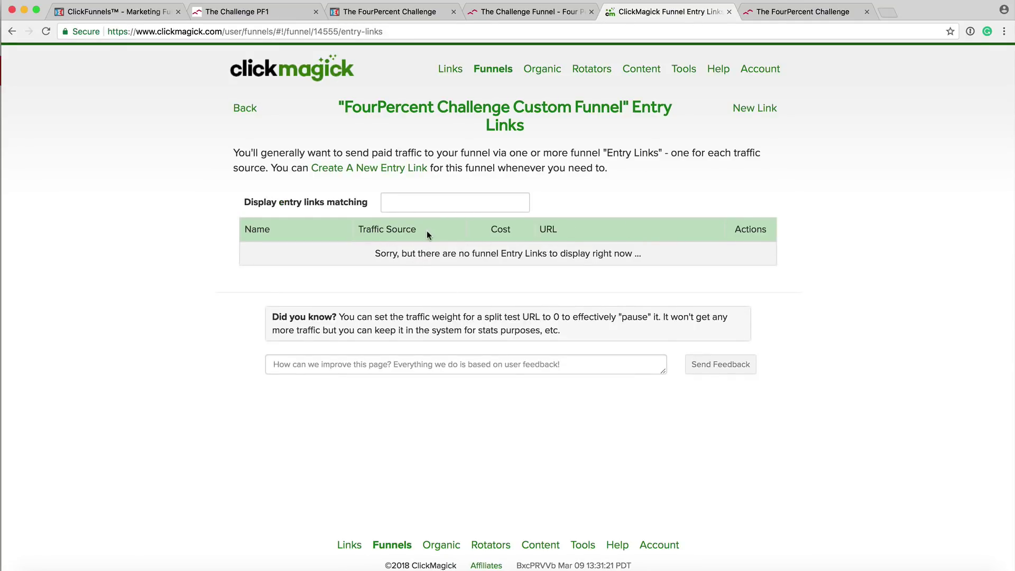
Create a 'Testing funnel' entry link with a new 'Testing funnel' traffic source and copy its URL.
left_click(746, 111)
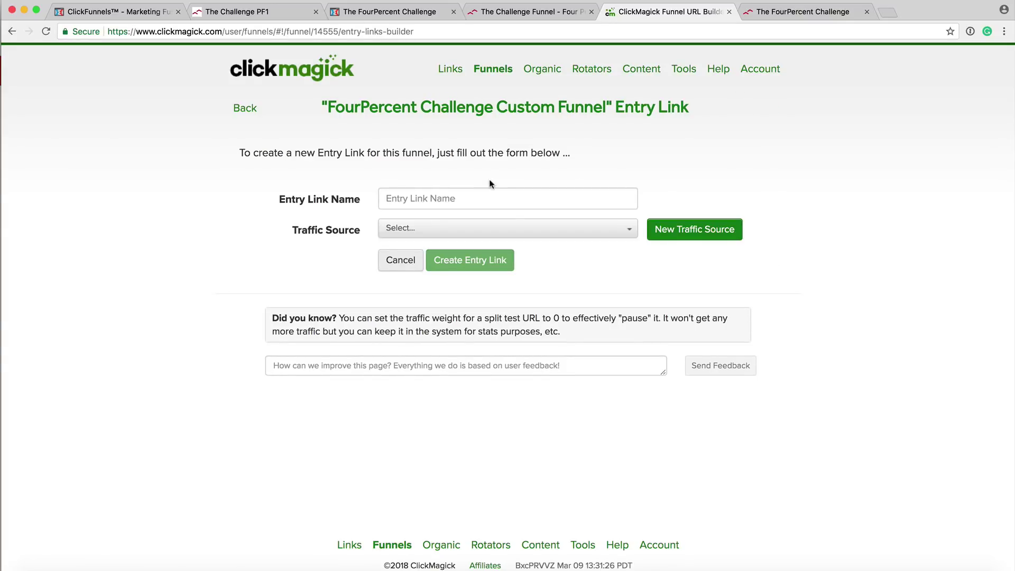
left_click(690, 232)
left_click(433, 125)
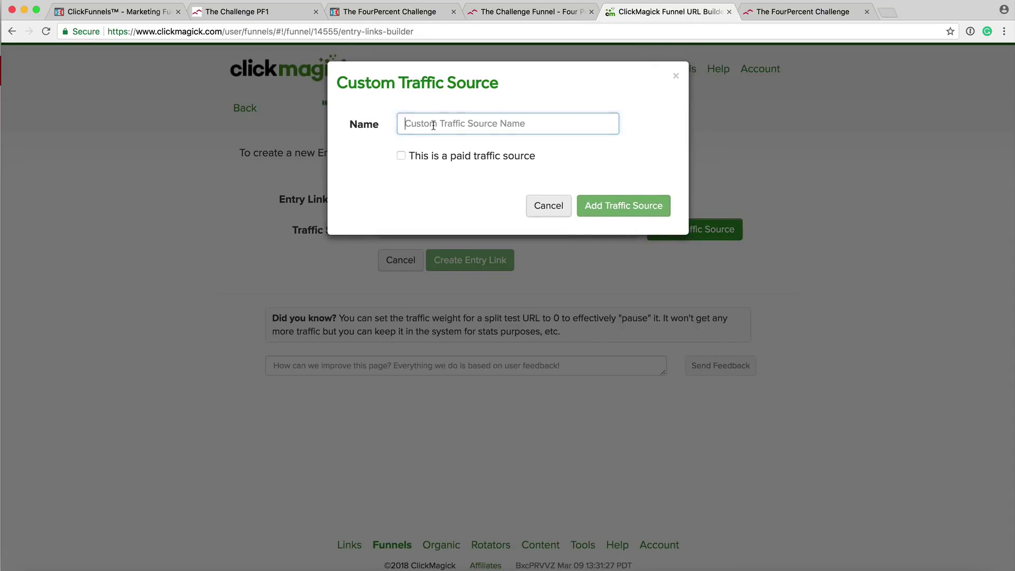
type("Tes")
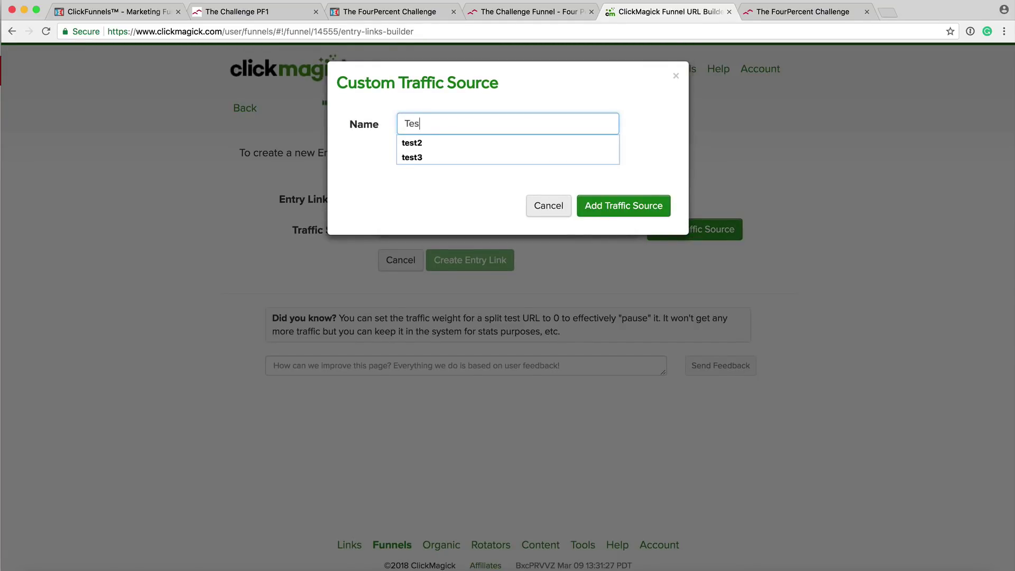
type("ting funnel")
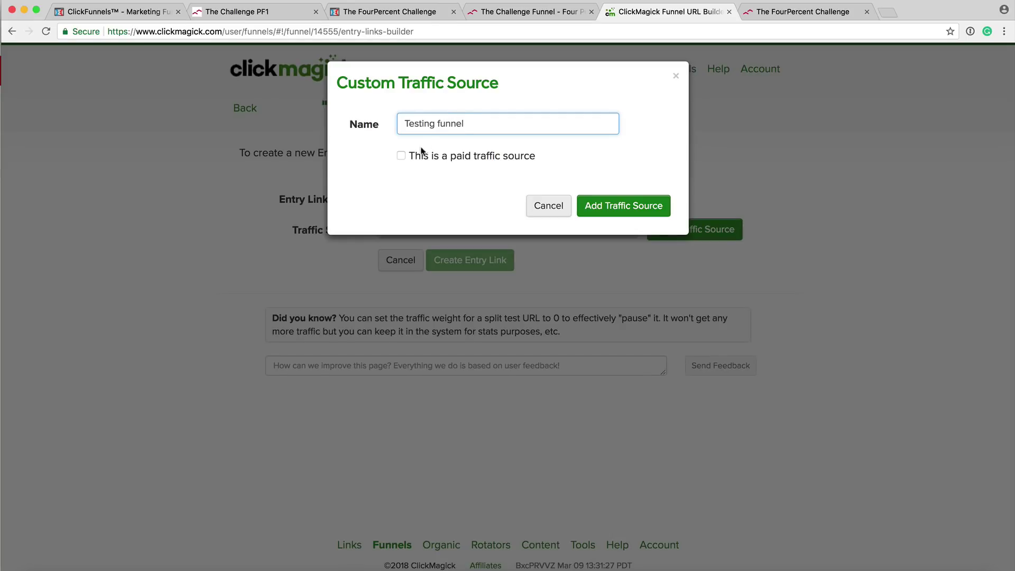
left_click(617, 205)
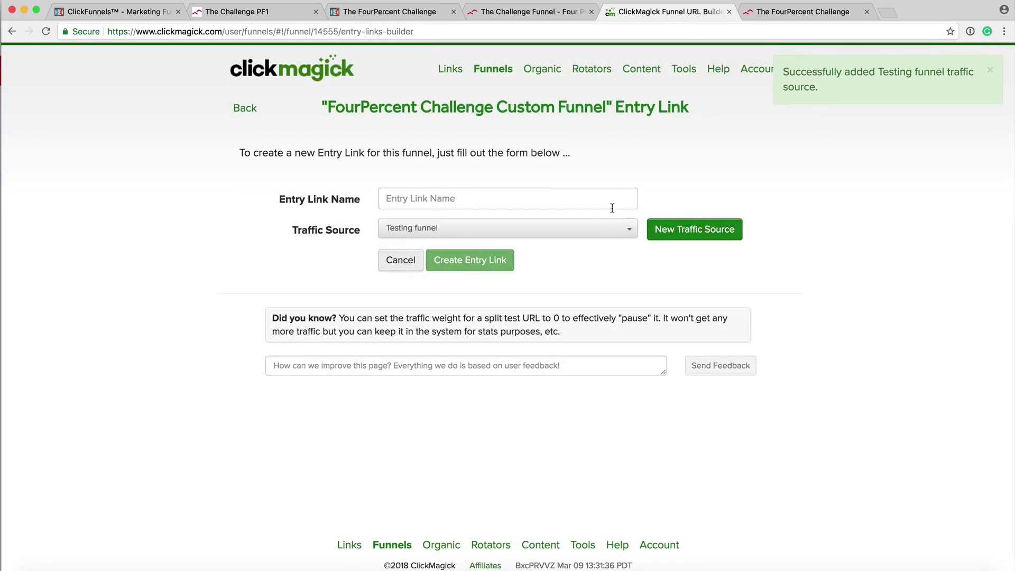
left_click(407, 190)
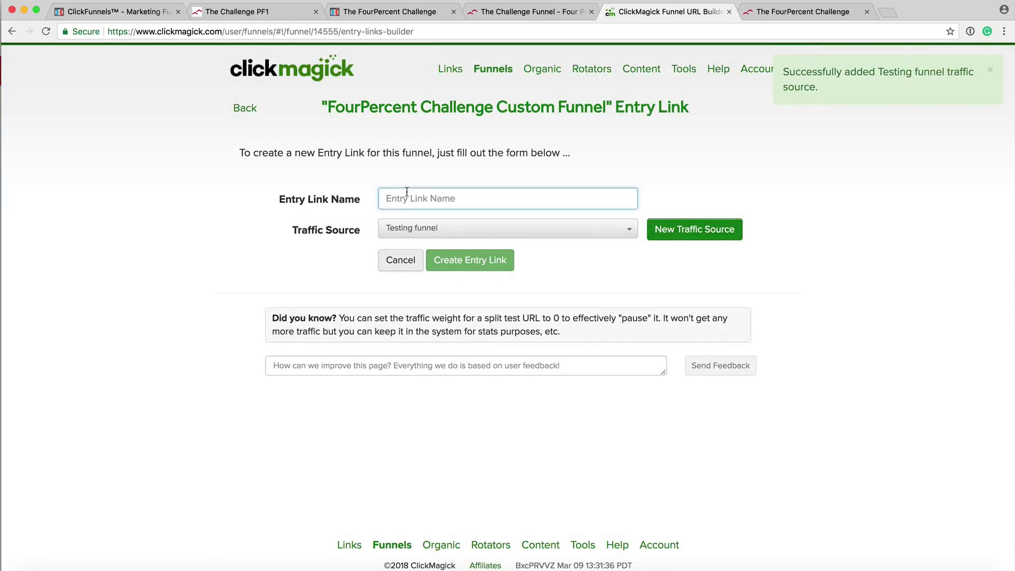
type("Te")
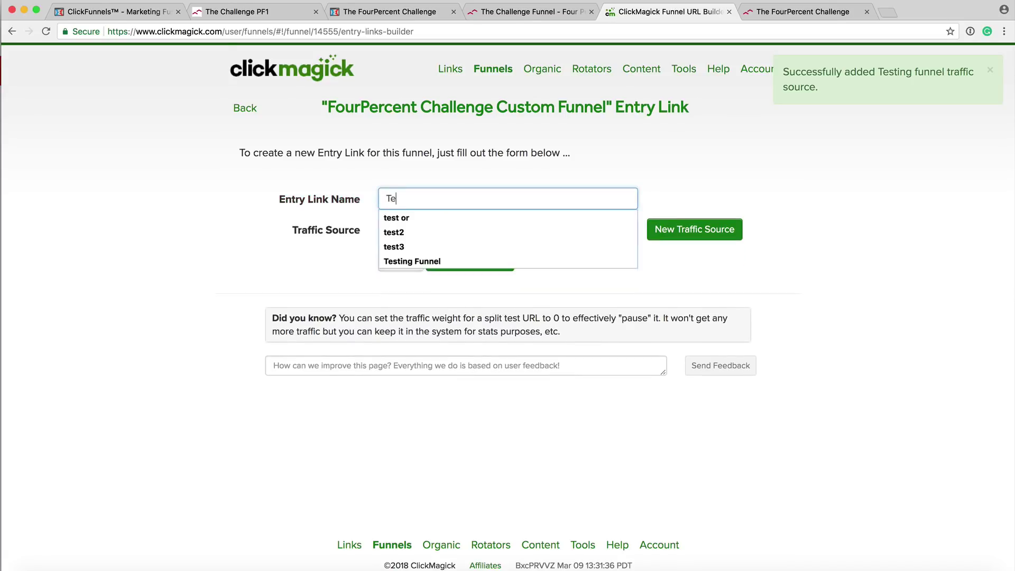
type("sting funnel")
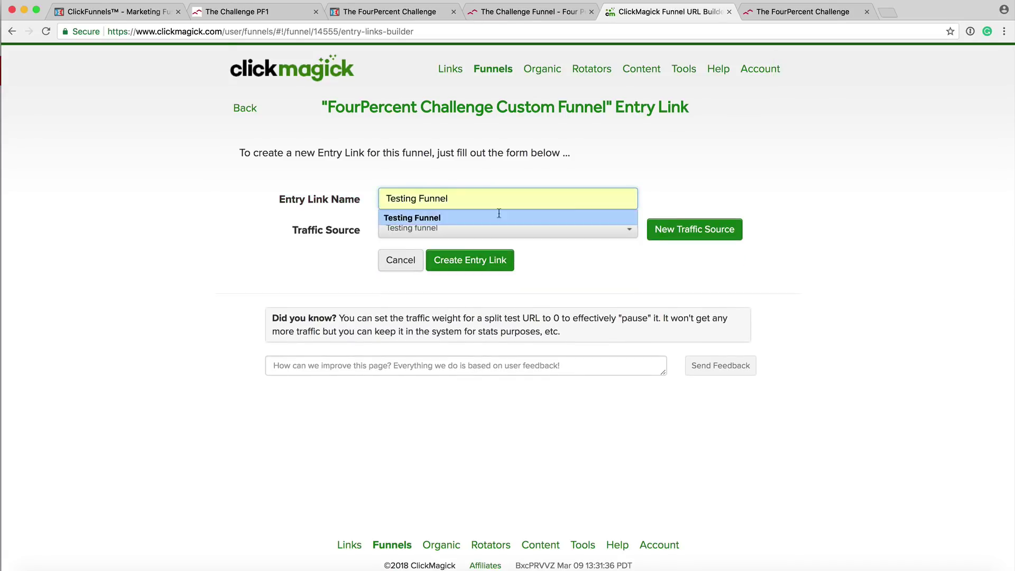
left_click(644, 199)
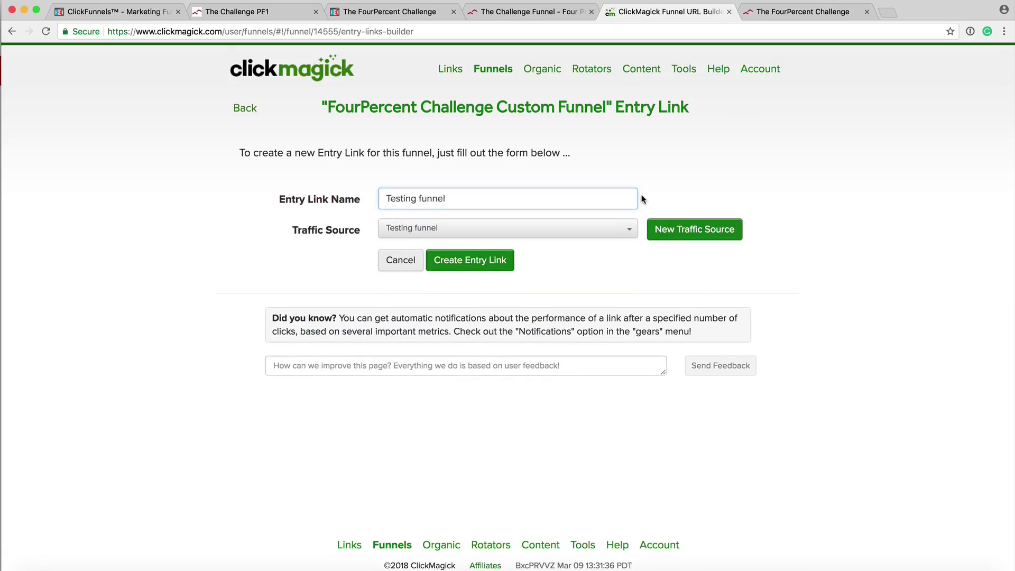
left_click(468, 262)
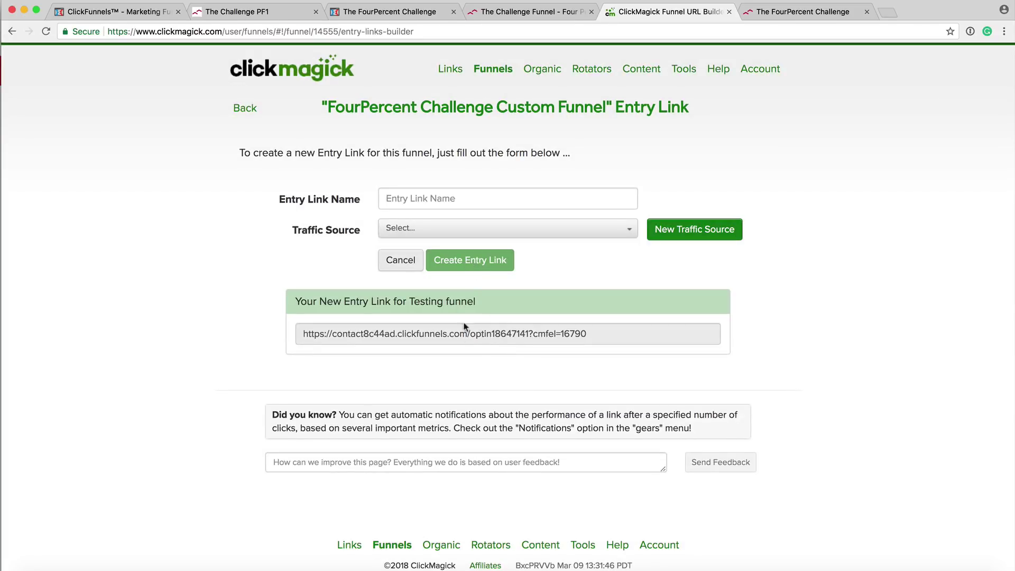
left_click(473, 335)
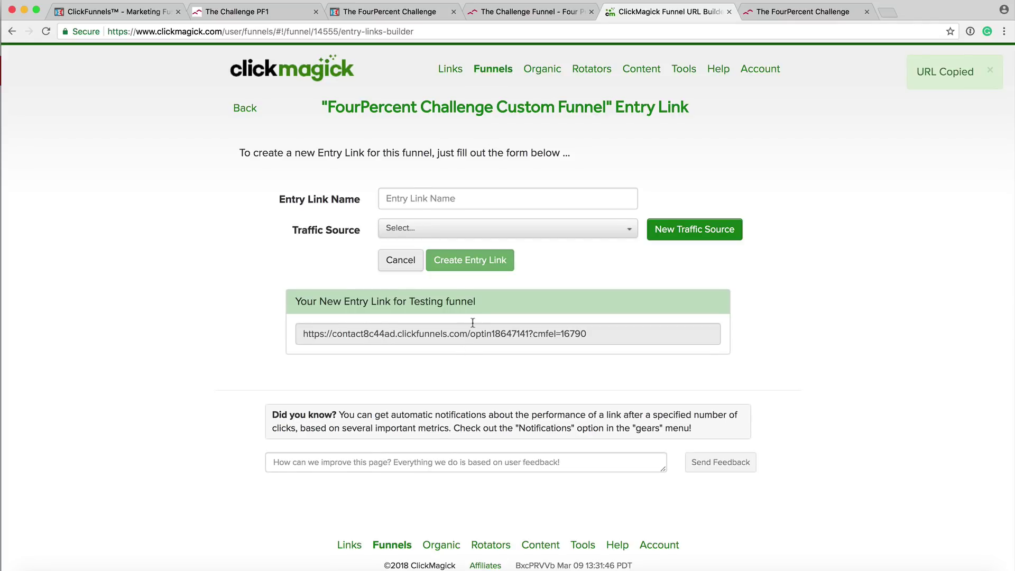
left_click(470, 333)
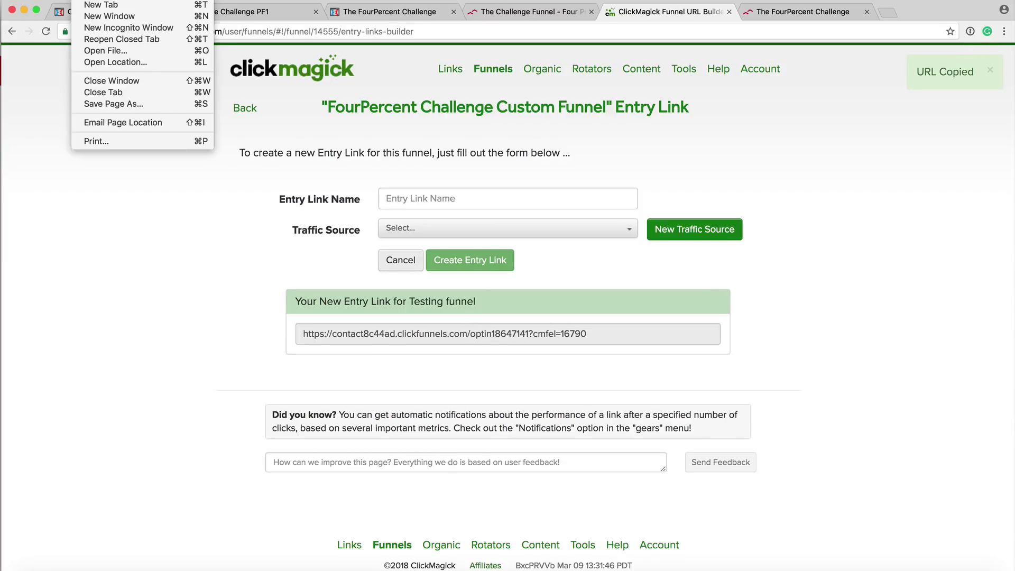
Load the copied cmfel=16790 entry link in a new incognito window, reloading it once.
left_click(112, 26)
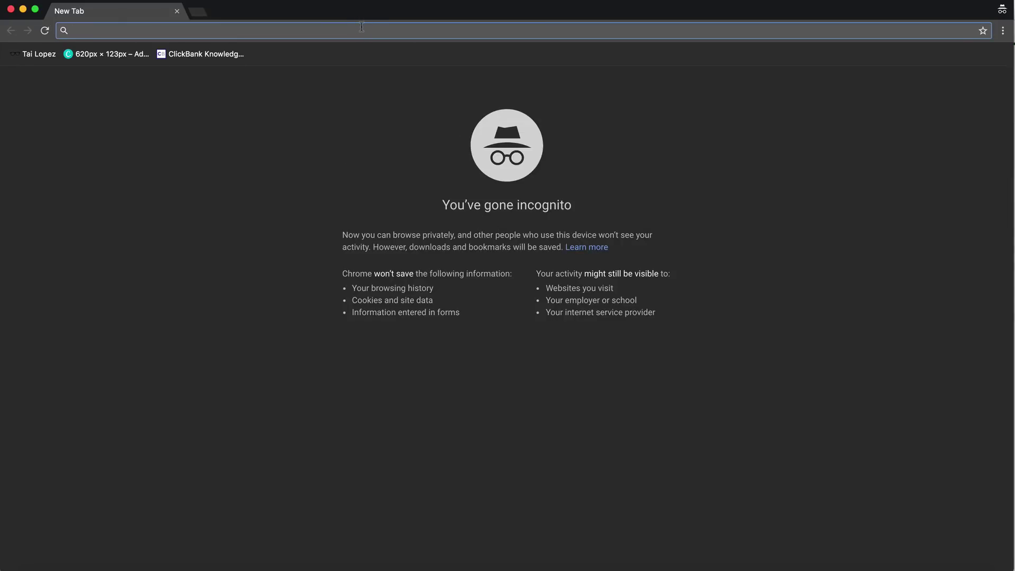
key("super+v")
key("Return")
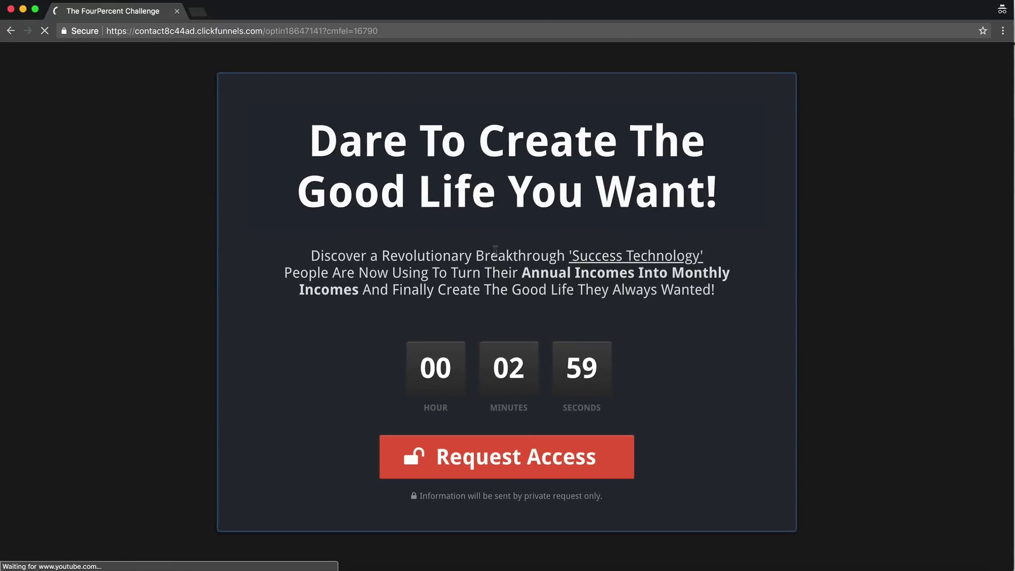
double_click(389, 31)
triple_click(389, 30)
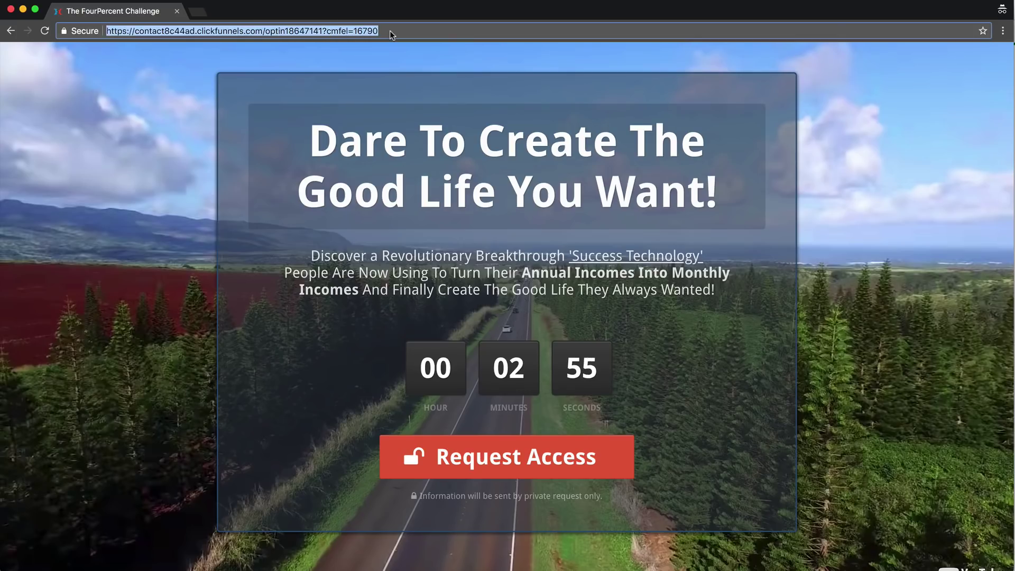
key("ctrl+v")
key("Return")
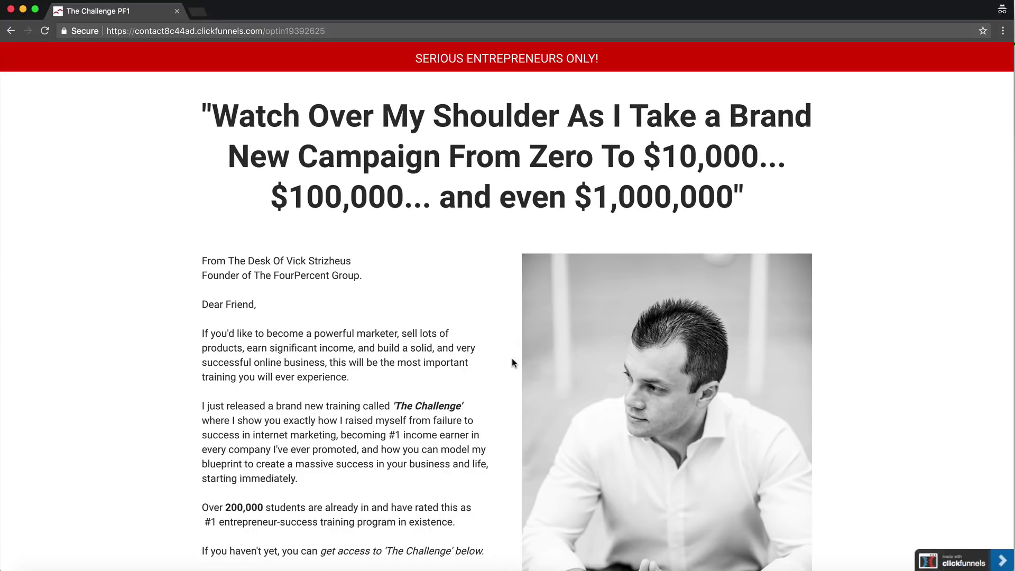
Request access on The Challenge opt-in form using a test email address.
scroll(512, 362, "down", 10)
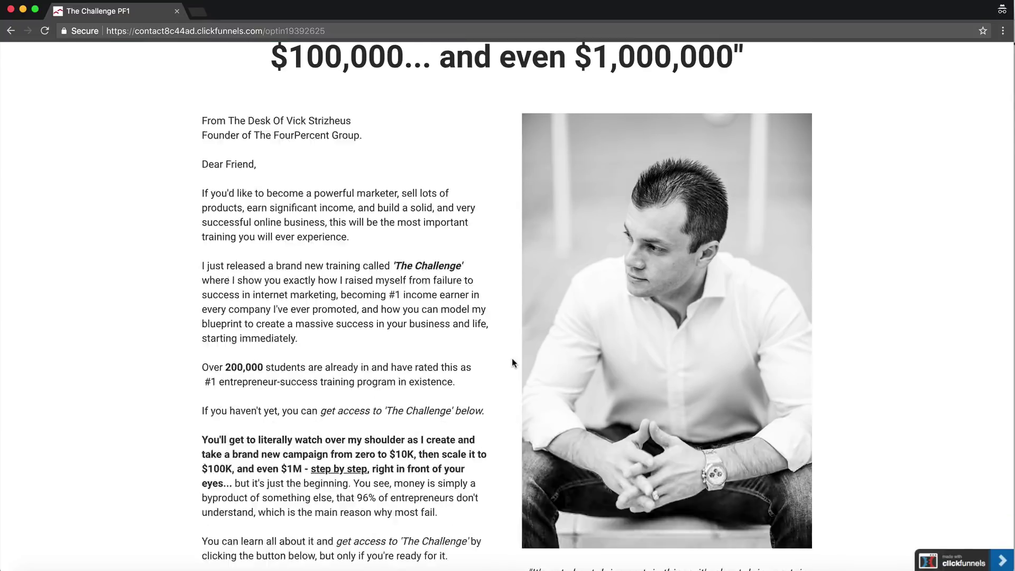
scroll(511, 363, "up", 10)
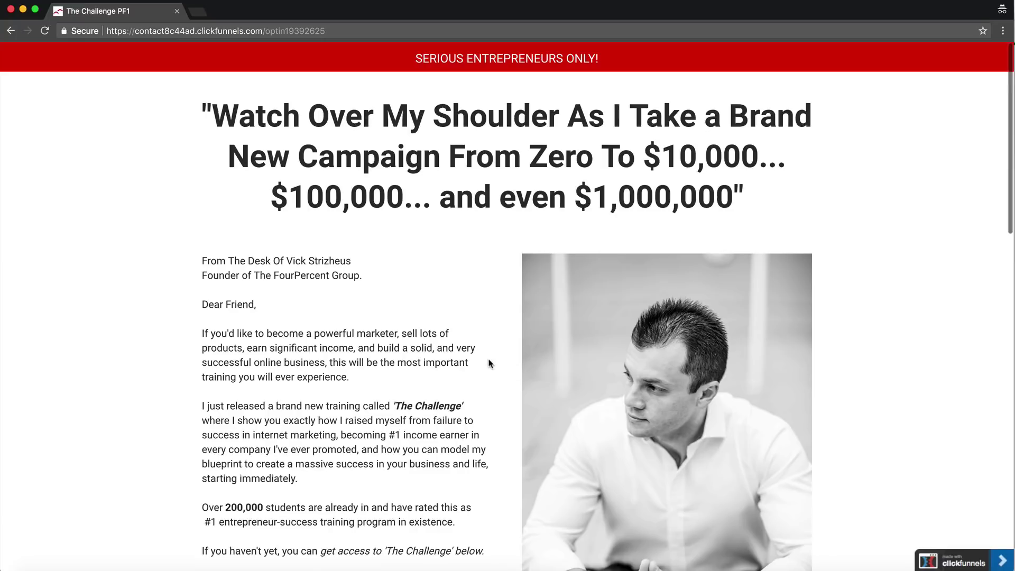
scroll(489, 364, "down", 5)
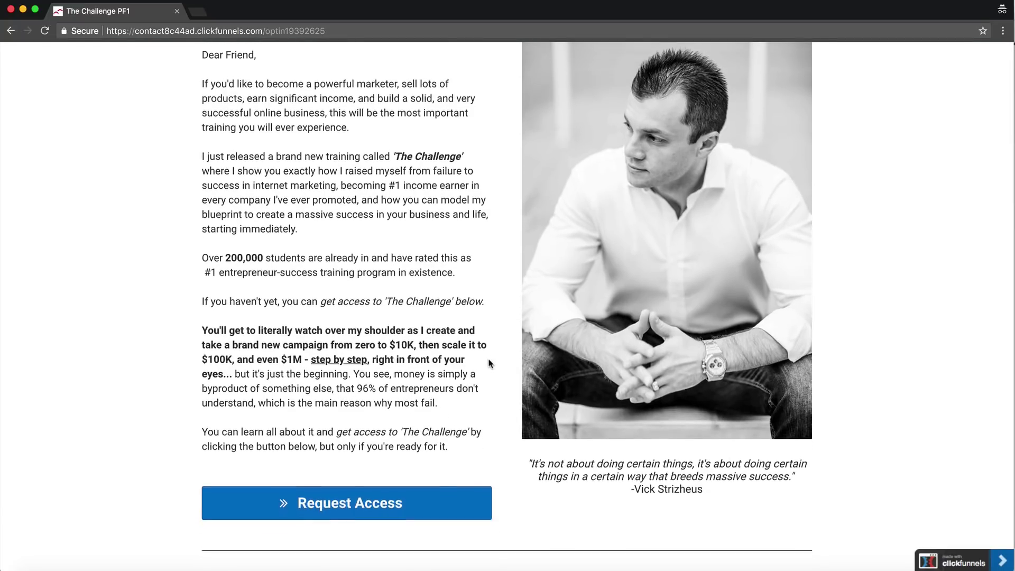
left_click(355, 516)
left_click(471, 262)
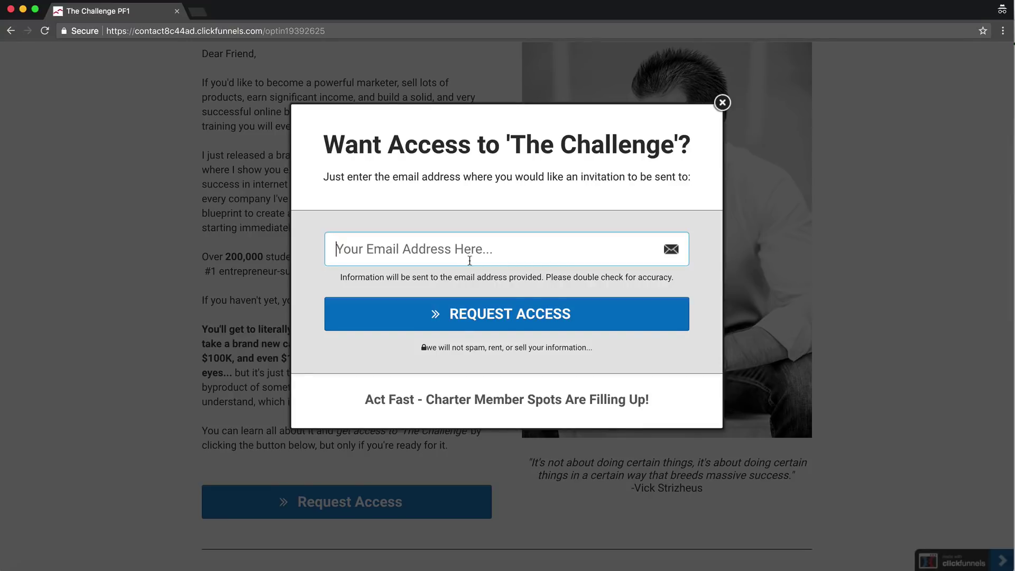
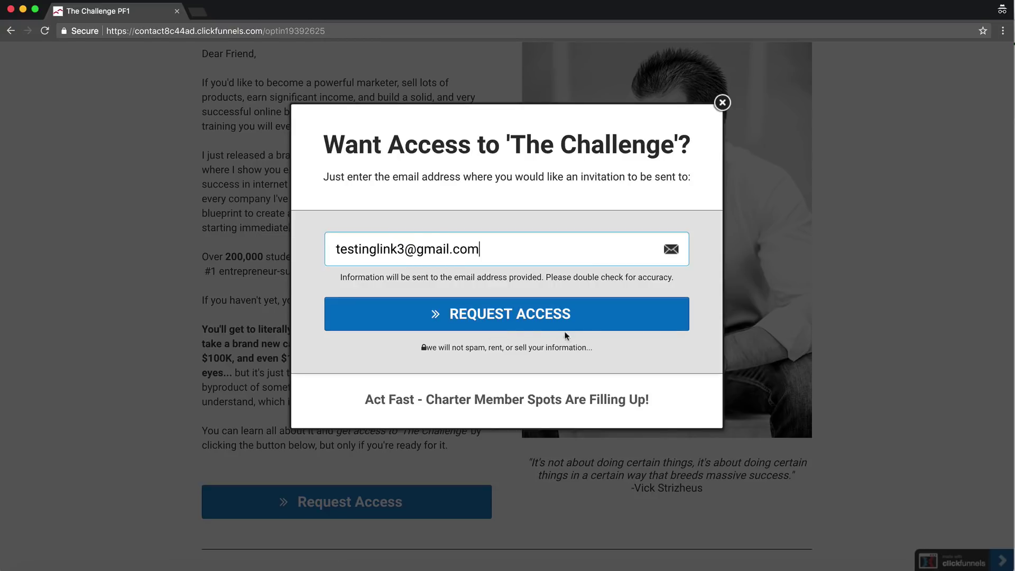
left_click(500, 318)
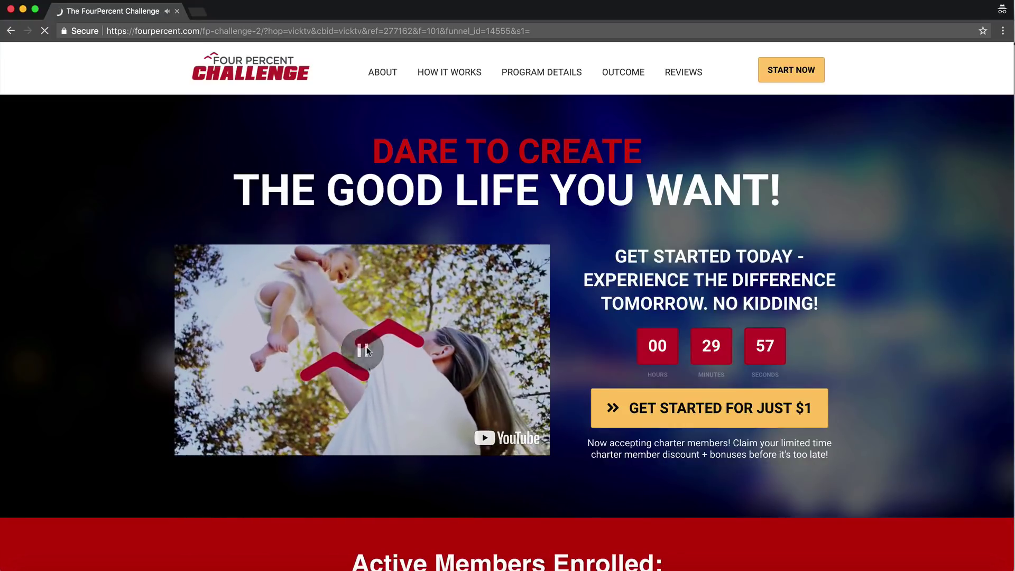
Compare the FourPercent Challenge landing page against the handwritten funnel notes, ending back on the landing page.
key("ctrl+Right")
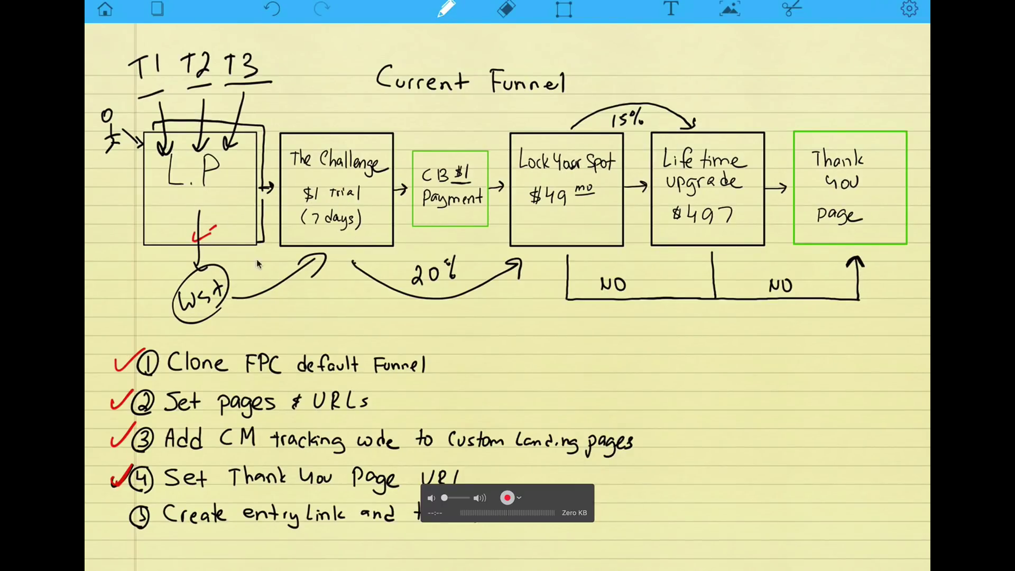
key("ctrl+Left")
key("ctrl+Right")
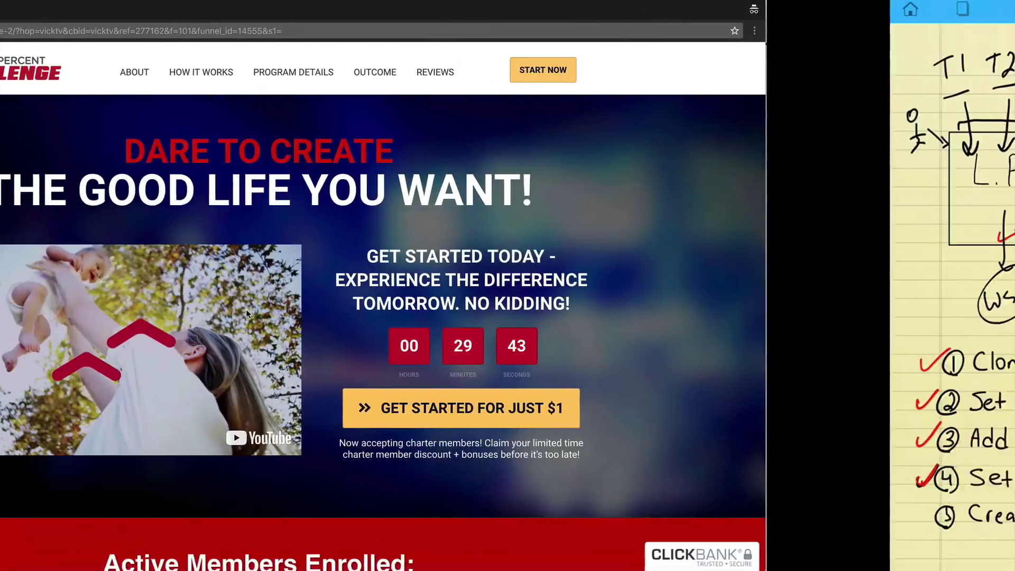
key("ctrl+Left")
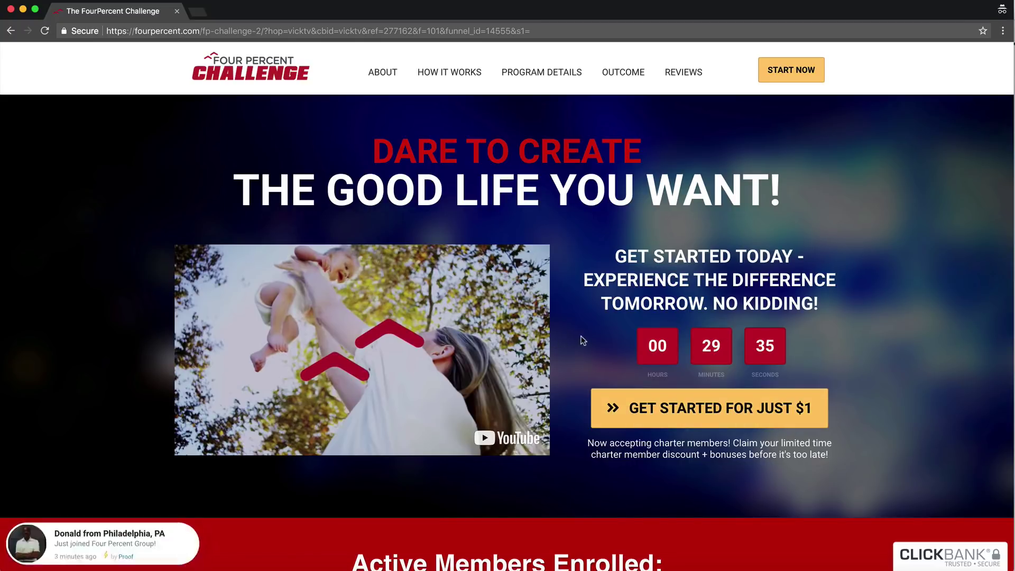
key("ctrl+Right")
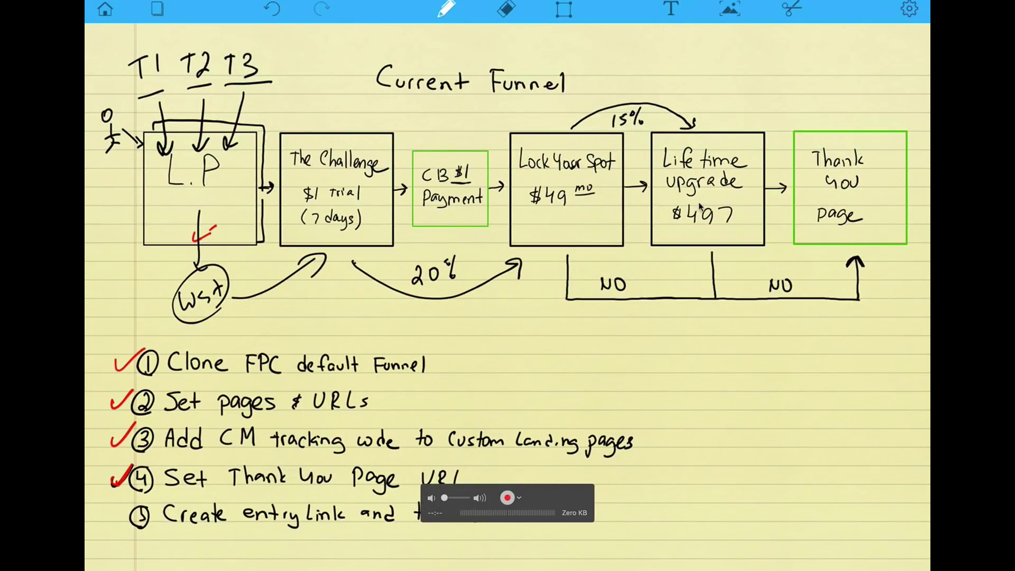
key("ctrl+Left")
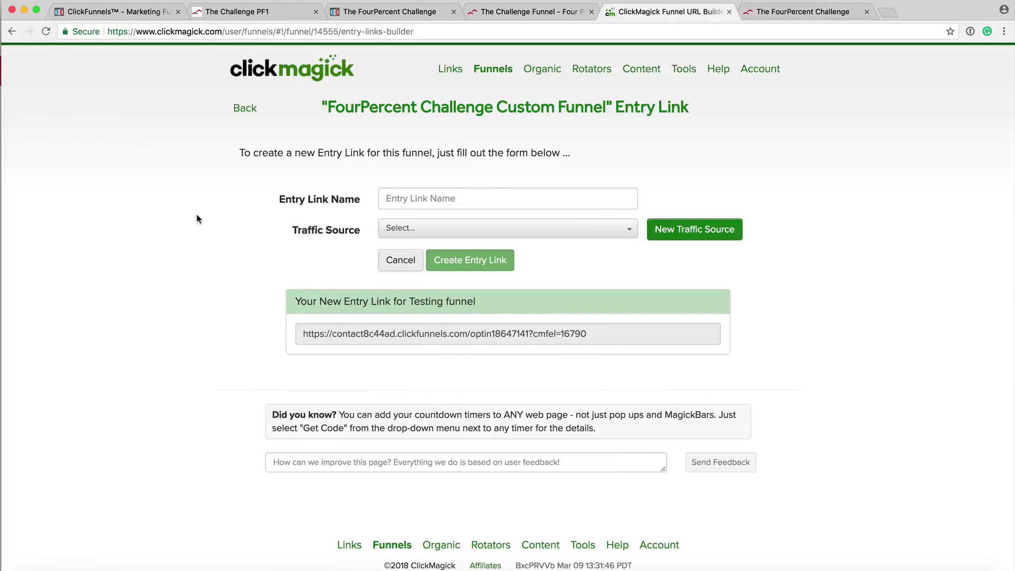
Go to the funnels list and show the report options for the FourPercent Challenge Custom Funnel.
left_click(493, 70)
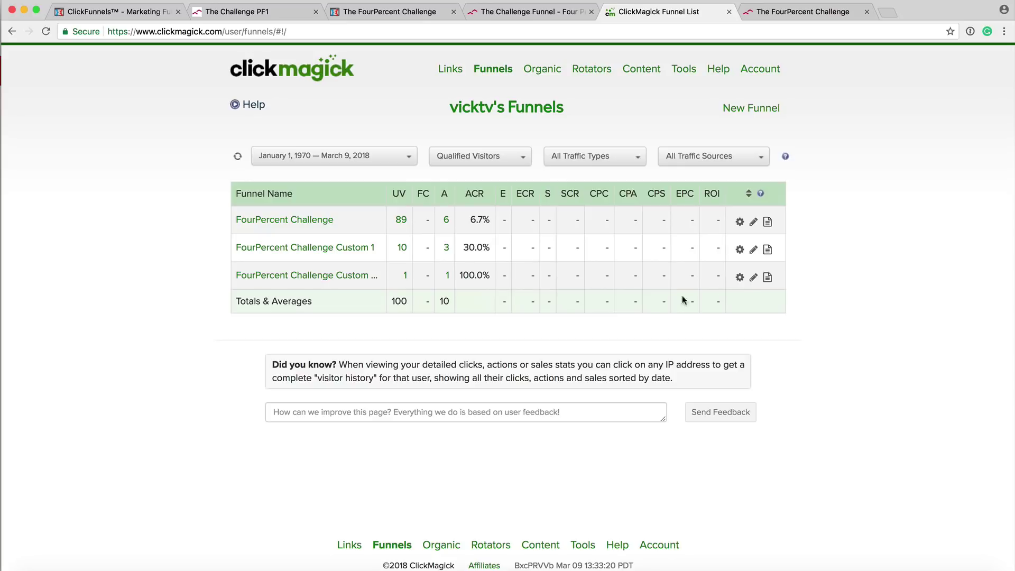
left_click(768, 278)
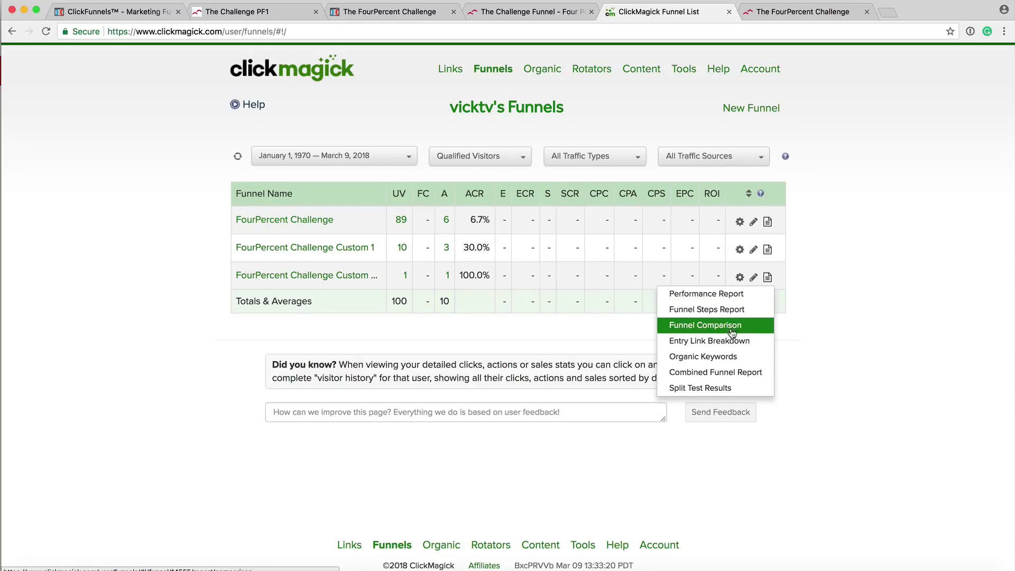
Open the Funnel Steps Report and bring the Thank You step into the diagram.
left_click(706, 310)
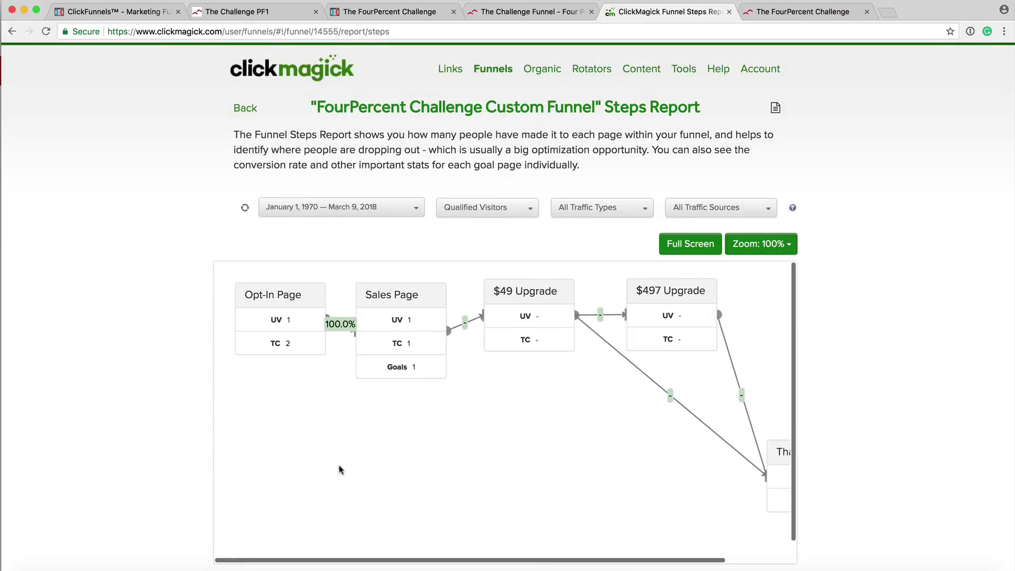
scroll(336, 468, "down", 1)
scroll(336, 468, "up", 1)
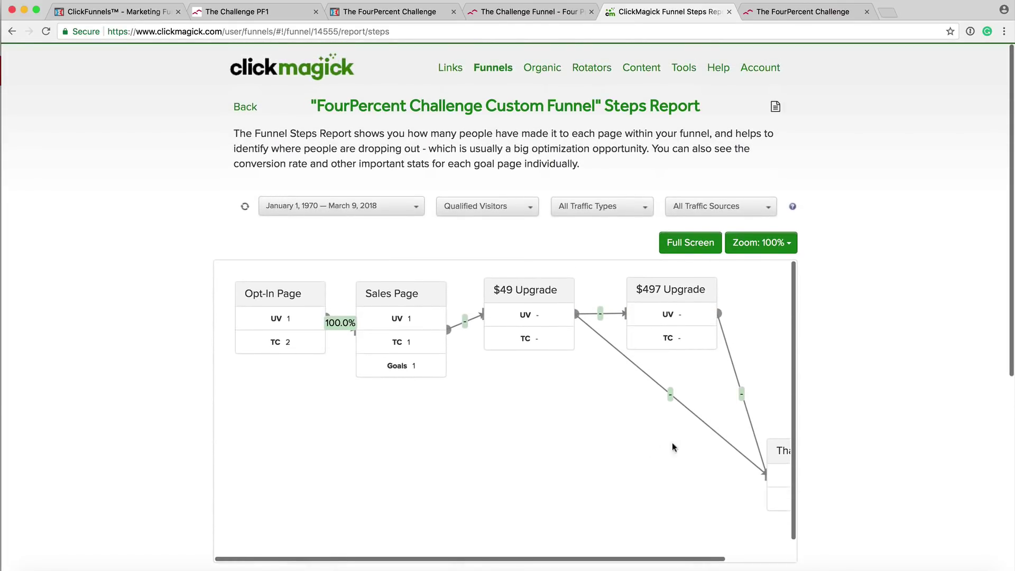
left_click_drag(777, 449, 658, 432)
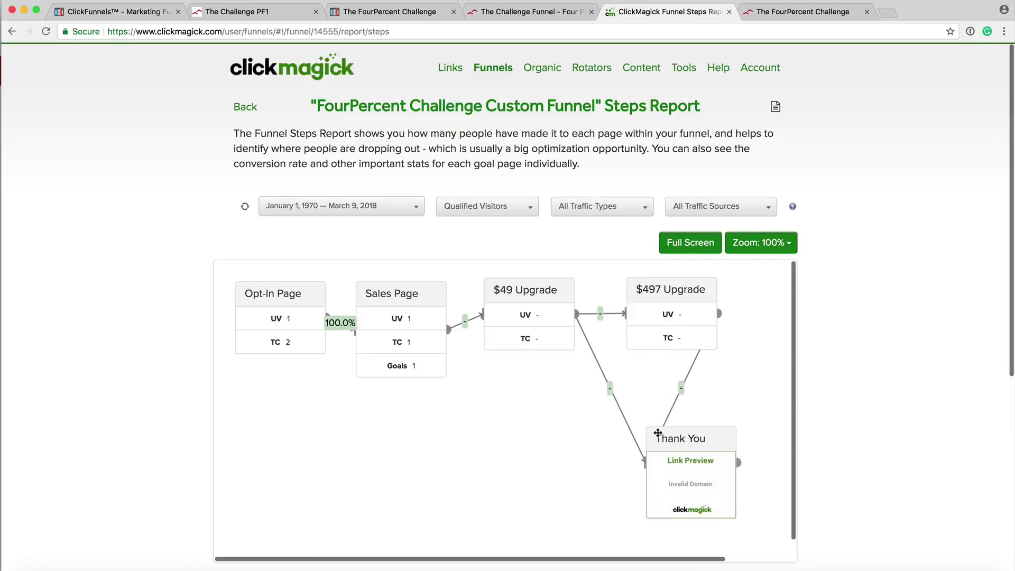
Filter the Steps Report to the Testing funnel traffic source.
mouse_move(288, 361)
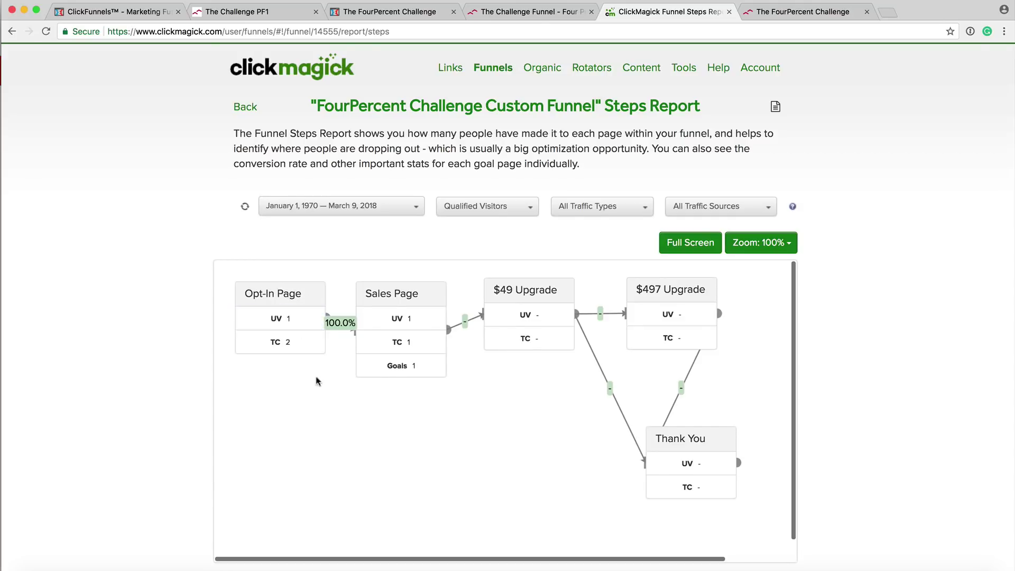
mouse_move(415, 372)
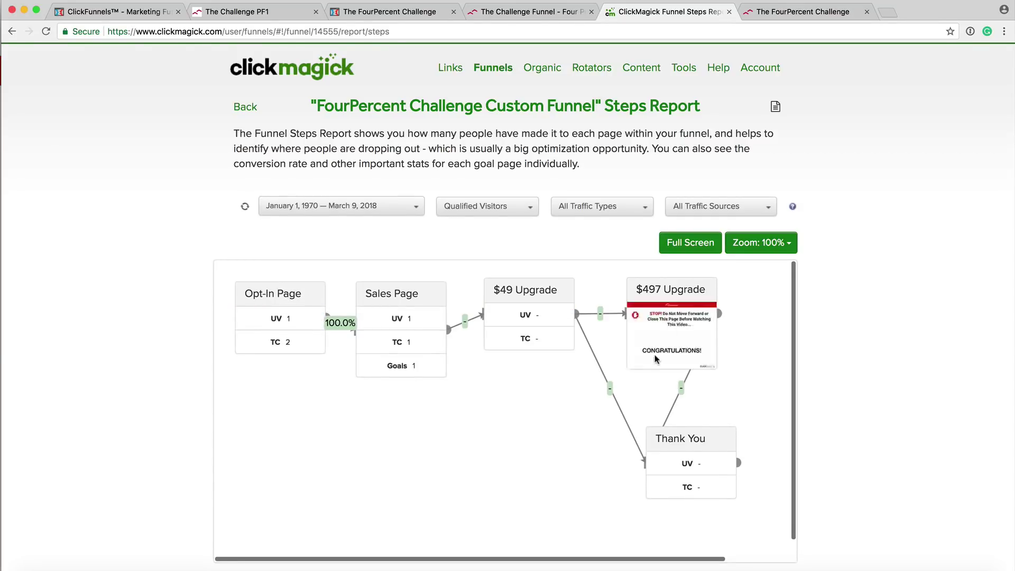
left_click(766, 208)
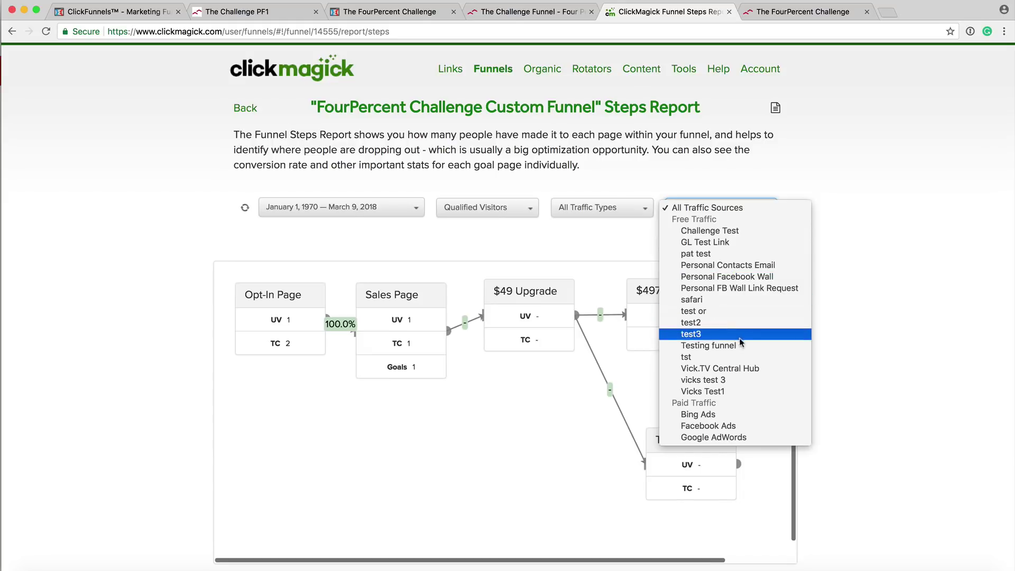
left_click(731, 346)
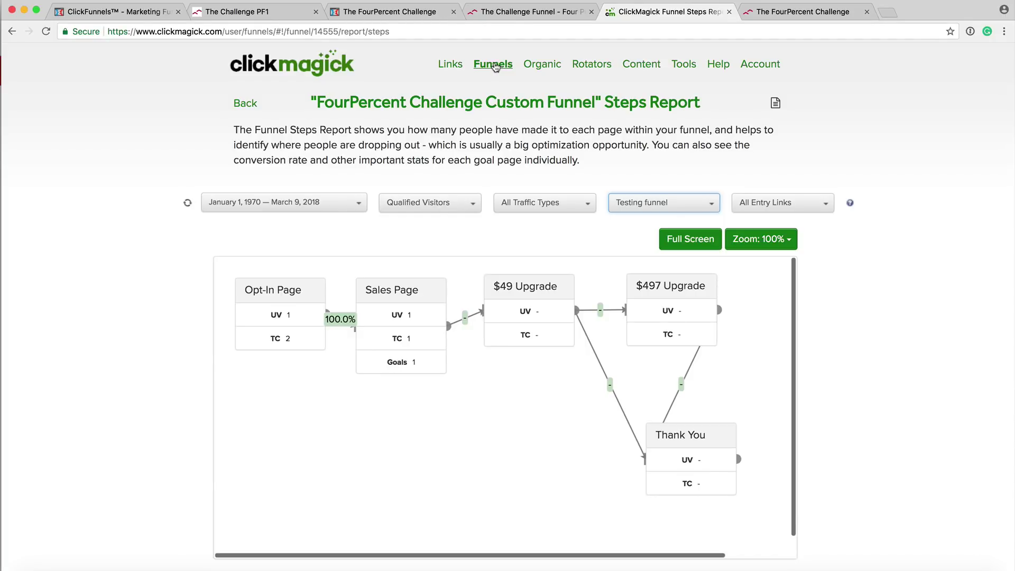
Go back to the funnels list, then bring up the handwritten Current Funnel notes.
left_click(495, 64)
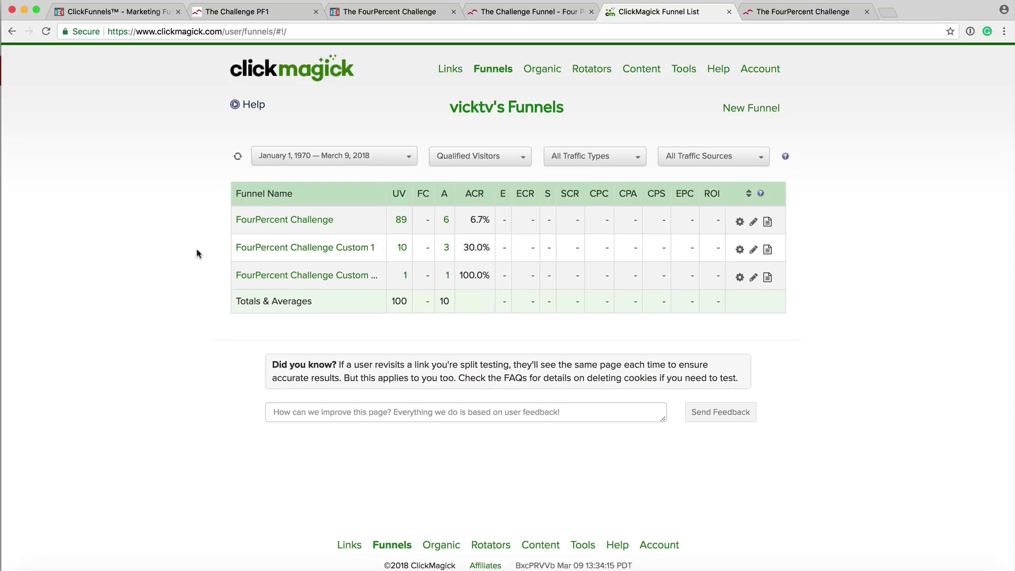
key("super+Tab")
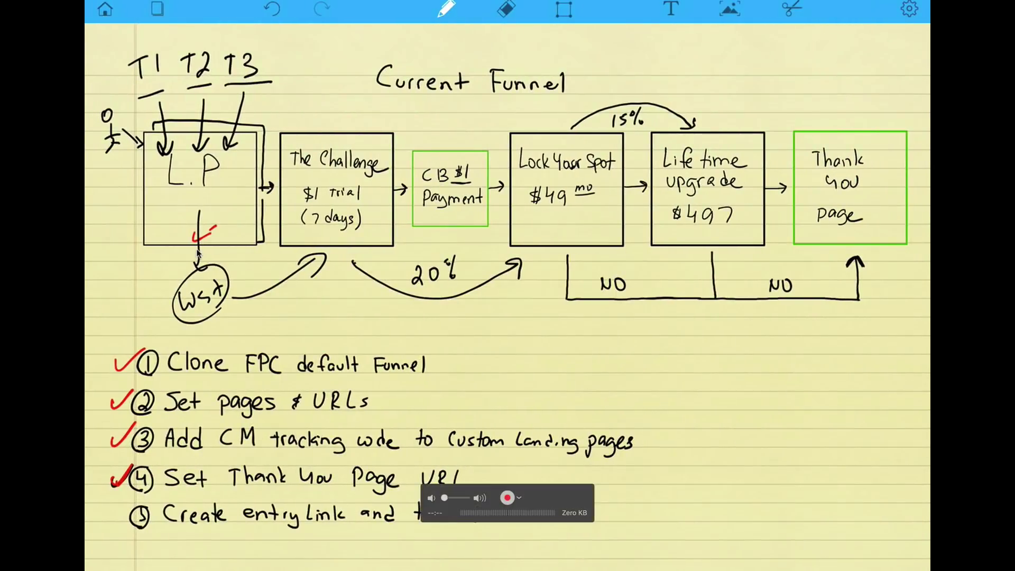